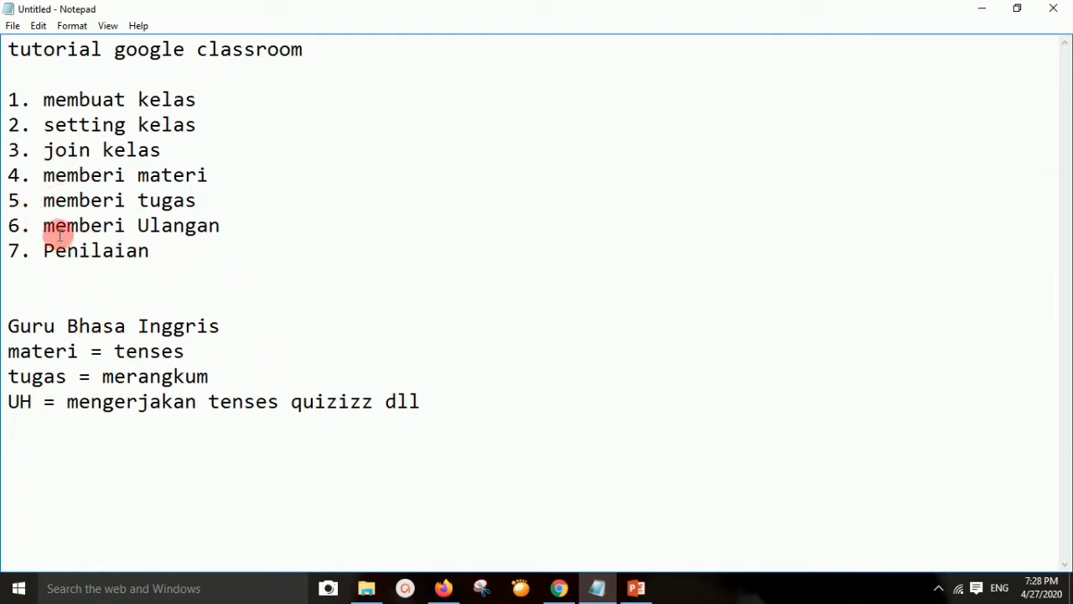
Step: Highlight the "membuat kelas" item in the notes, switch to Firefox and load google.com in a new tab
{"action": "left_click_drag", "start_coordinate": [42, 98], "coordinate": [208, 101]}
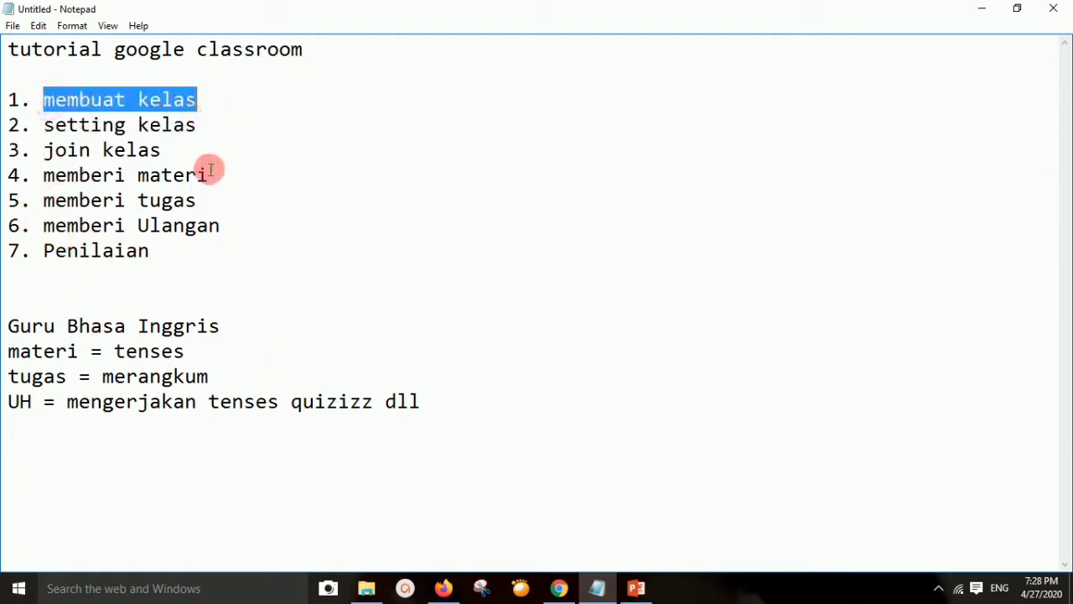
{"action": "left_click", "coordinate": [442, 588]}
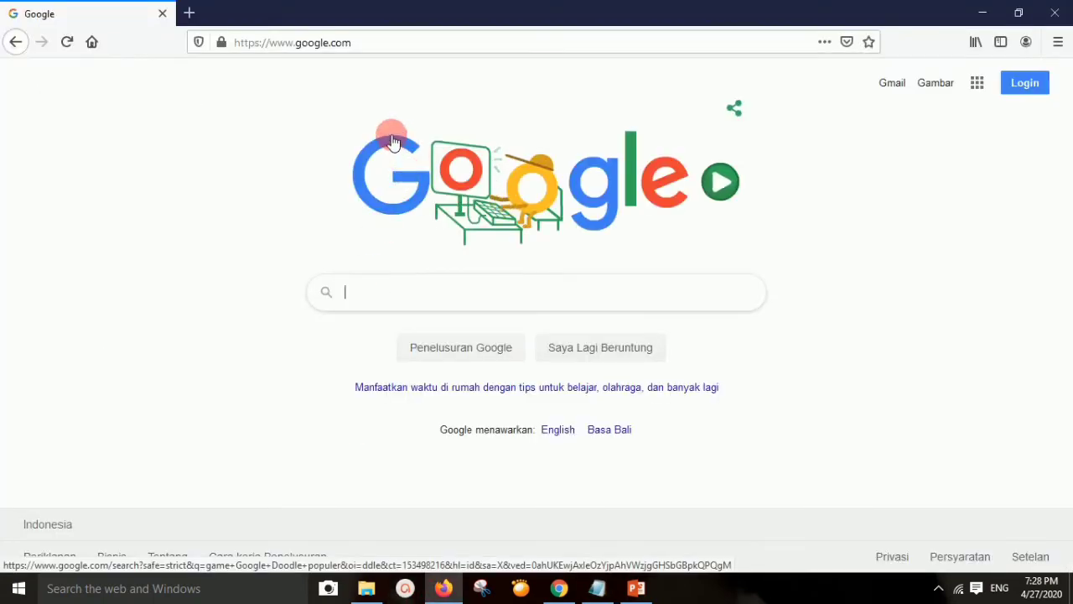
{"action": "left_click", "coordinate": [189, 13]}
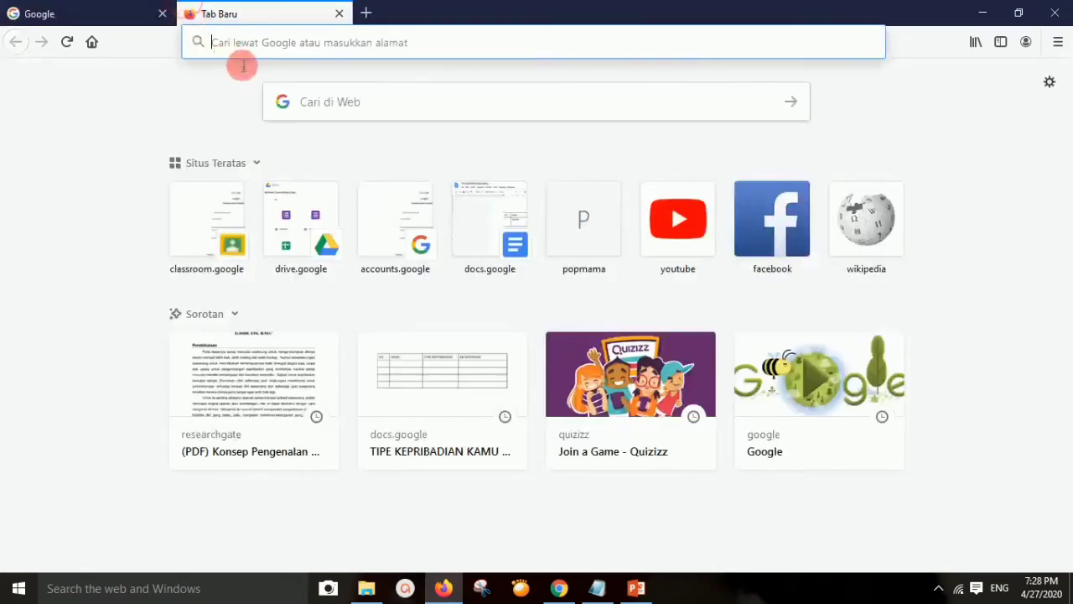
{"action": "type", "text": "google.com/"}
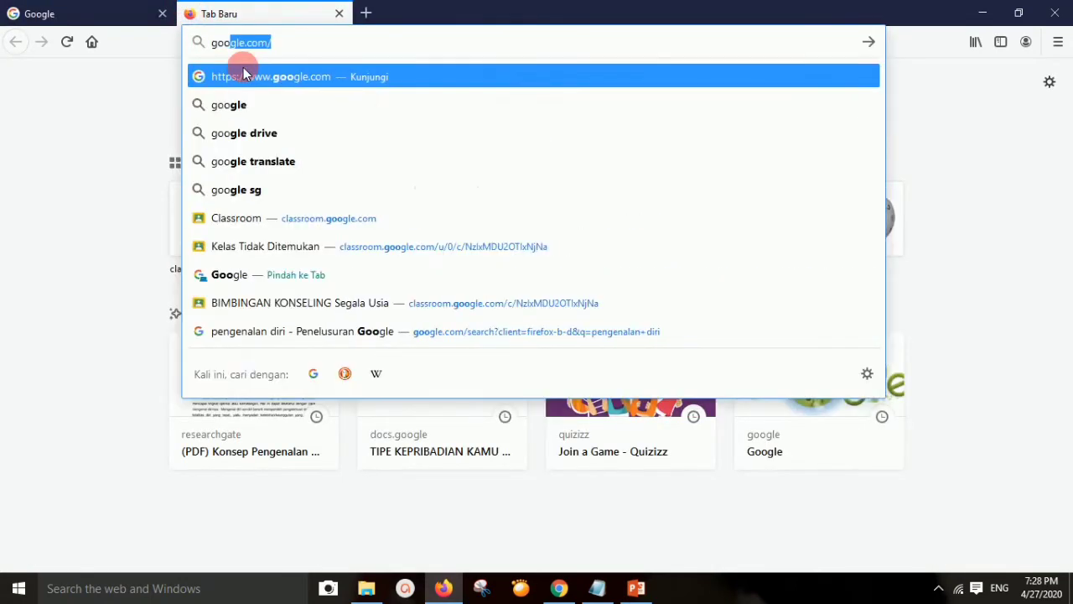
{"action": "key", "text": "Return"}
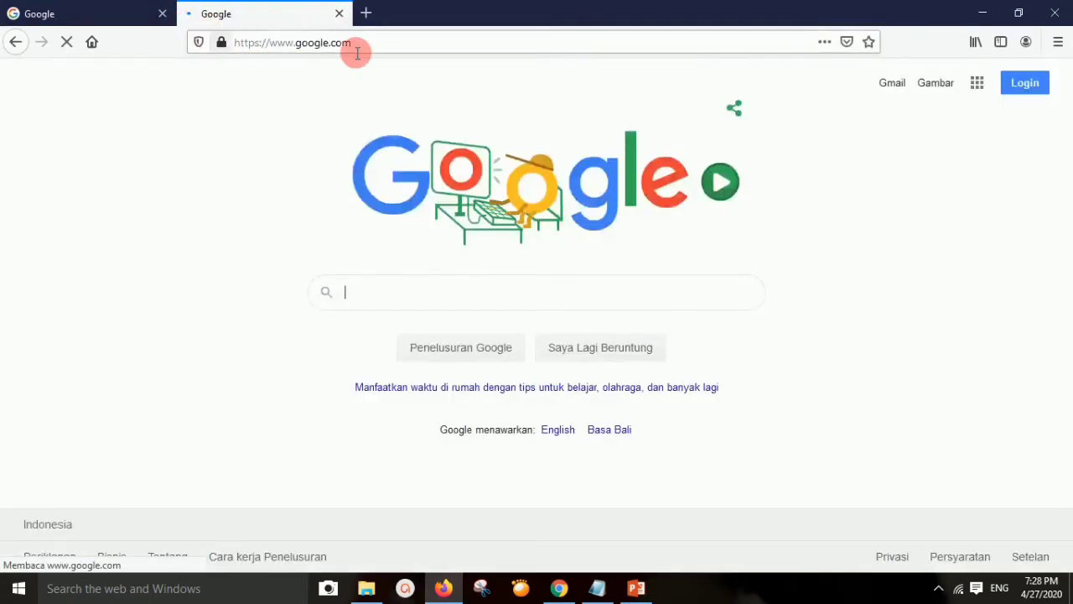
Step: Sign in to the saved Google account with its password and decline saving the login in the browser
{"action": "left_click", "coordinate": [1028, 82]}
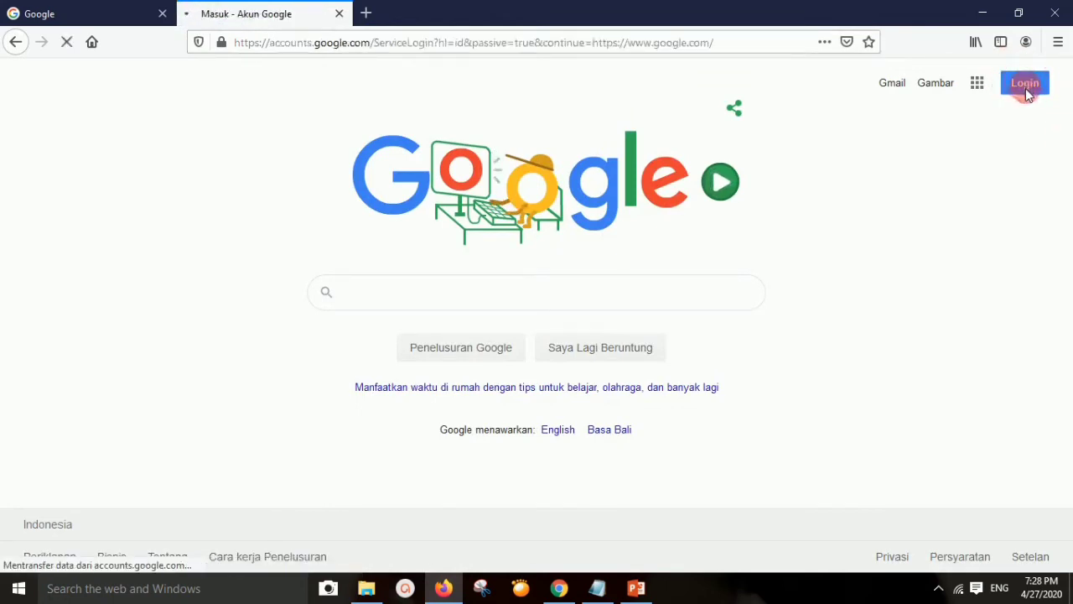
{"action": "left_click", "coordinate": [488, 255]}
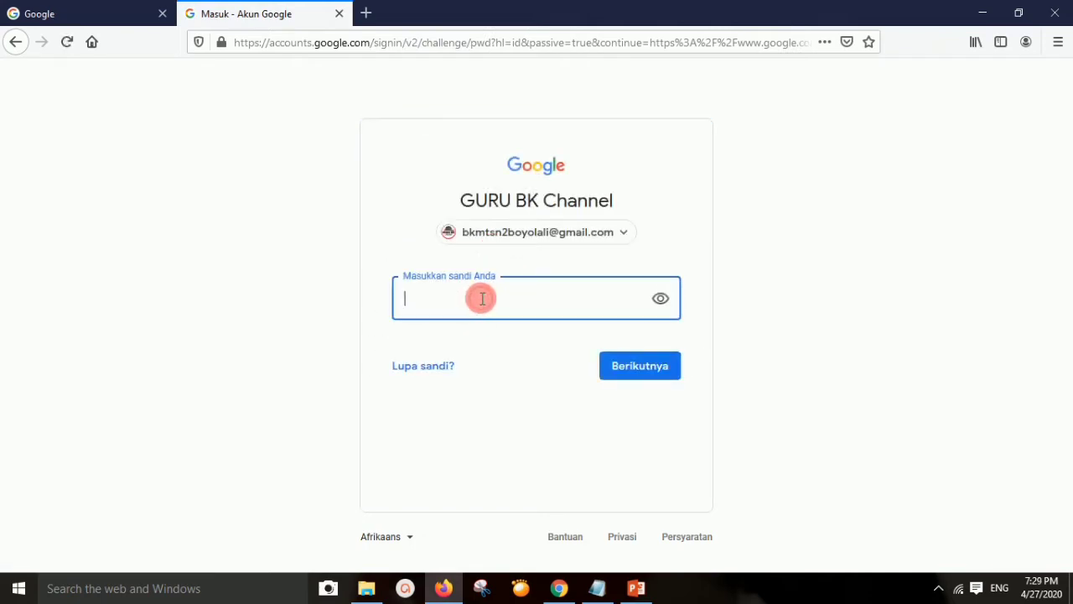
{"action": "type", "text": "••••"}
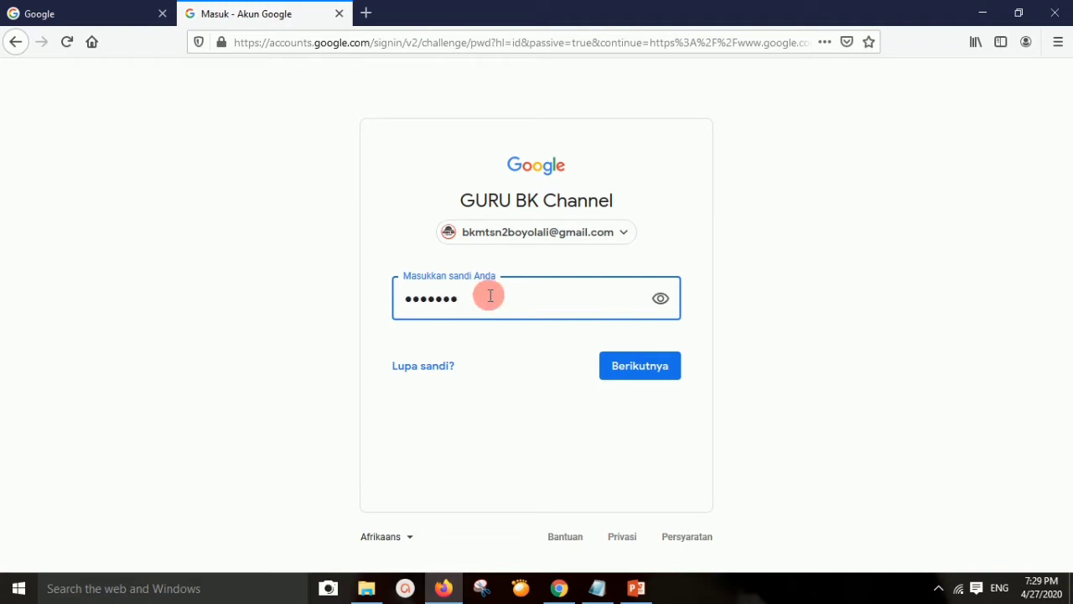
{"action": "left_click", "coordinate": [640, 369]}
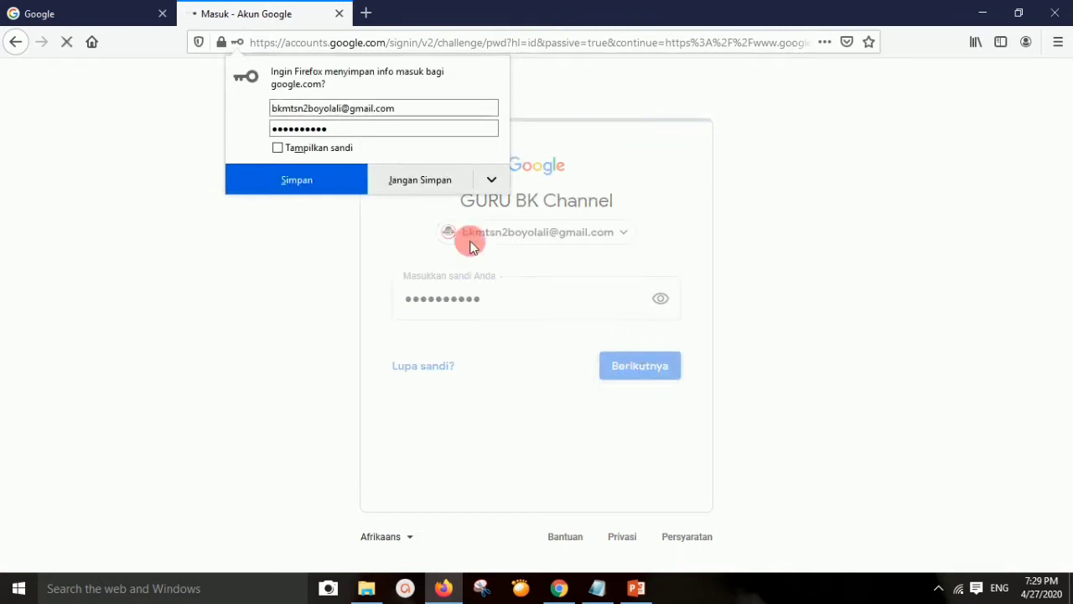
{"action": "left_click", "coordinate": [416, 179]}
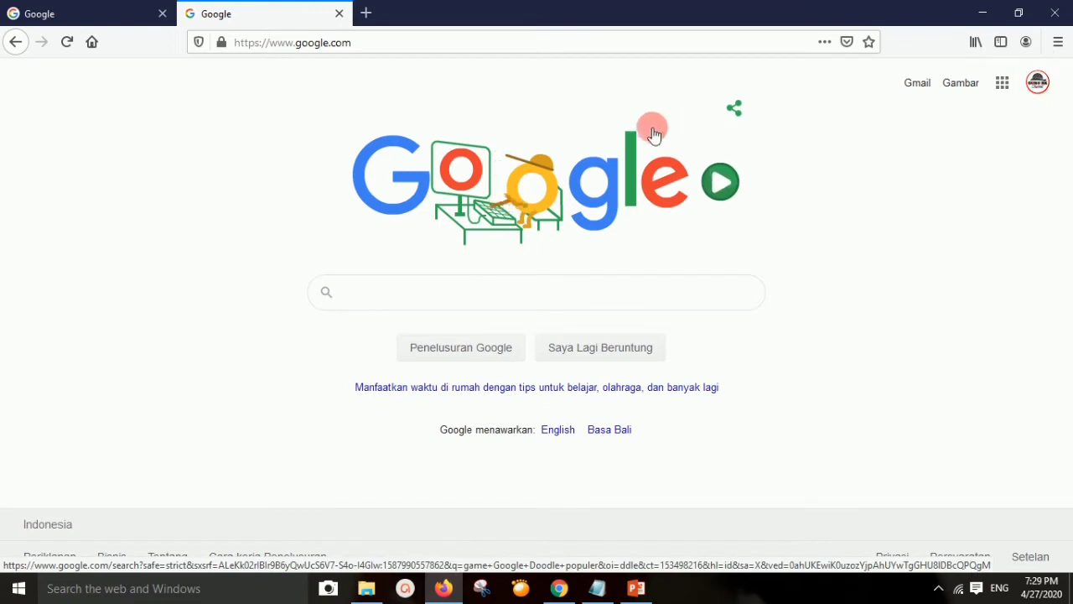
Step: Open Google Classroom from the list of Google apps
{"action": "left_click", "coordinate": [359, 44]}
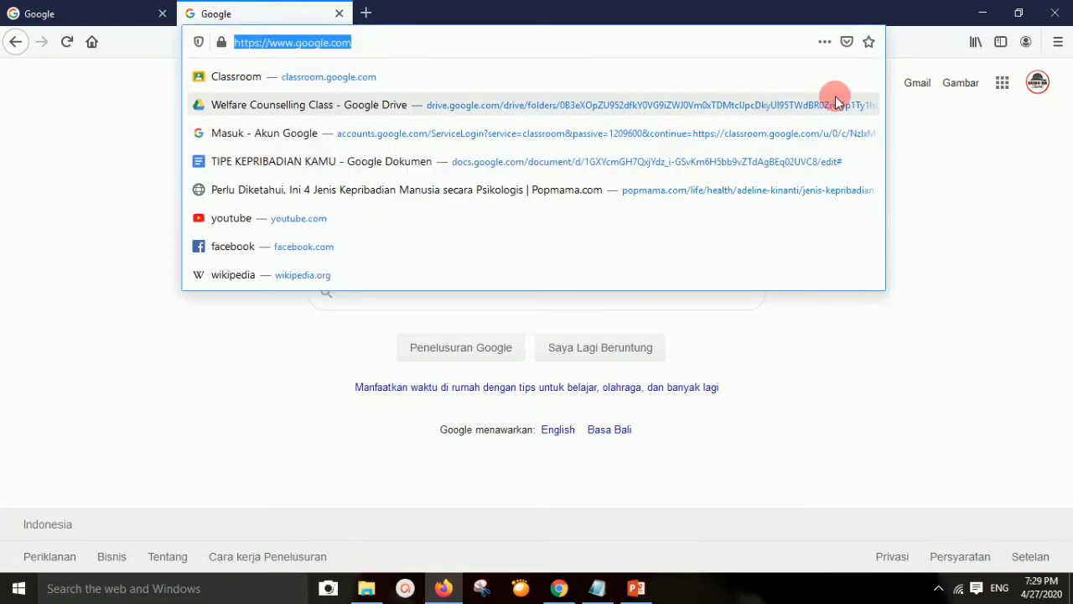
{"action": "left_click", "coordinate": [961, 146]}
{"action": "left_click", "coordinate": [1003, 82]}
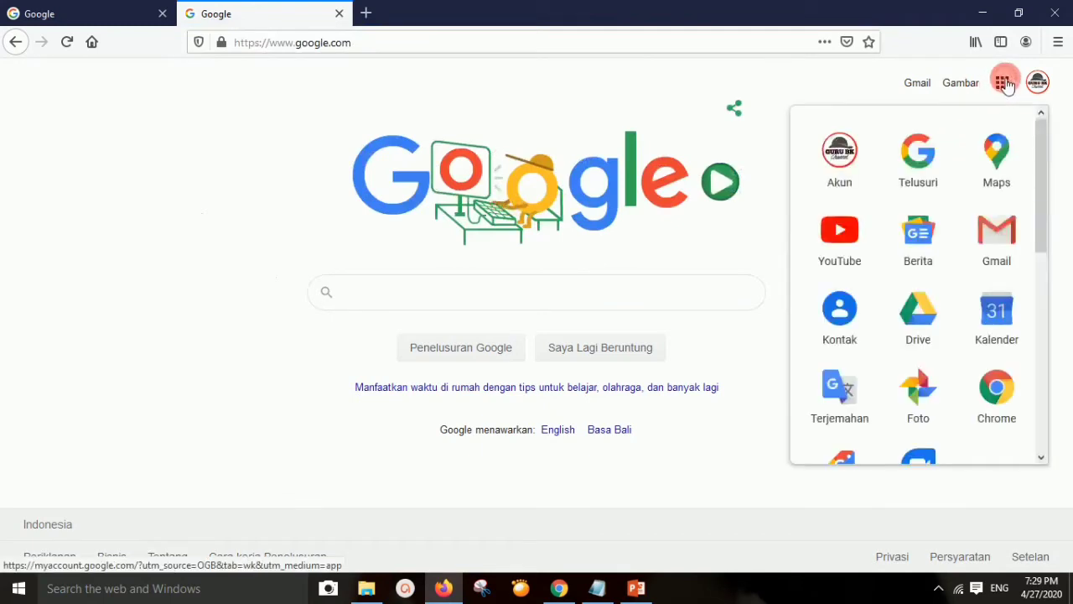
{"action": "left_click", "coordinate": [995, 144]}
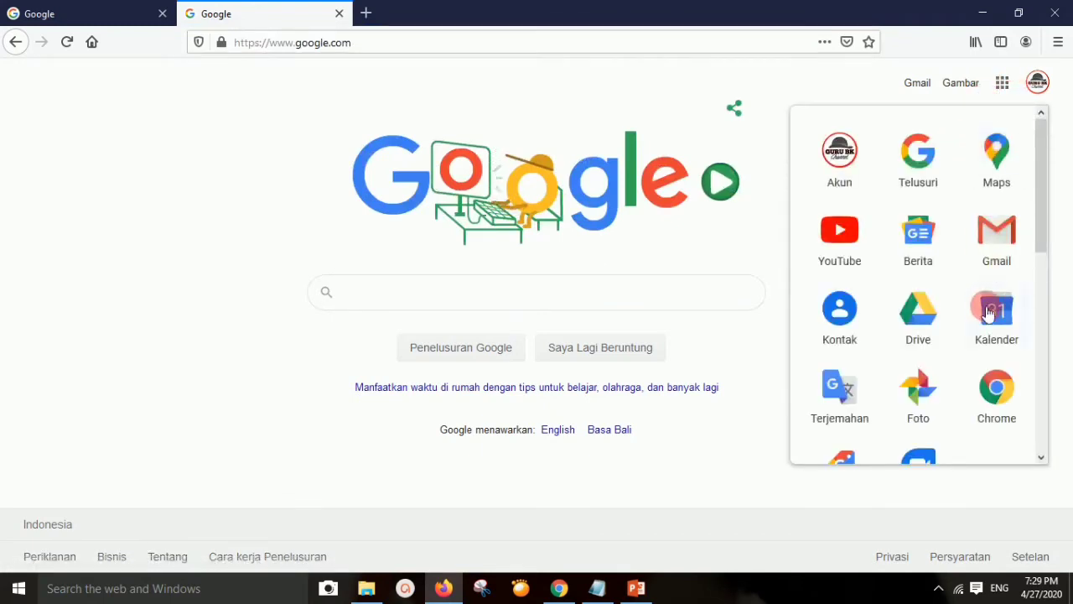
{"action": "scroll", "coordinate": [981, 307], "scroll_direction": "down", "scroll_amount": 4}
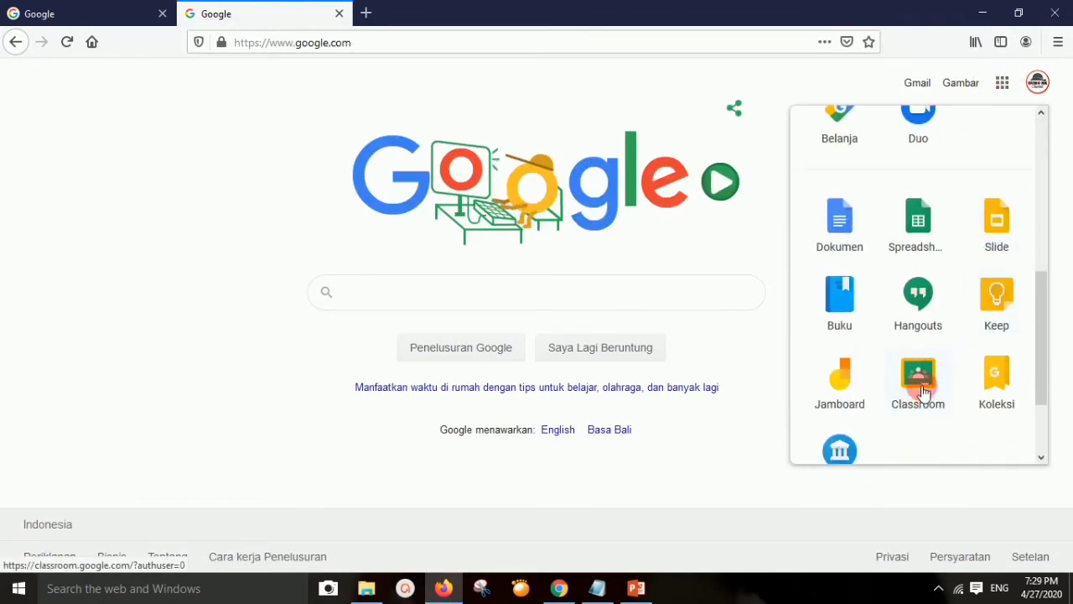
{"action": "scroll", "coordinate": [923, 360], "scroll_direction": "up", "scroll_amount": 5}
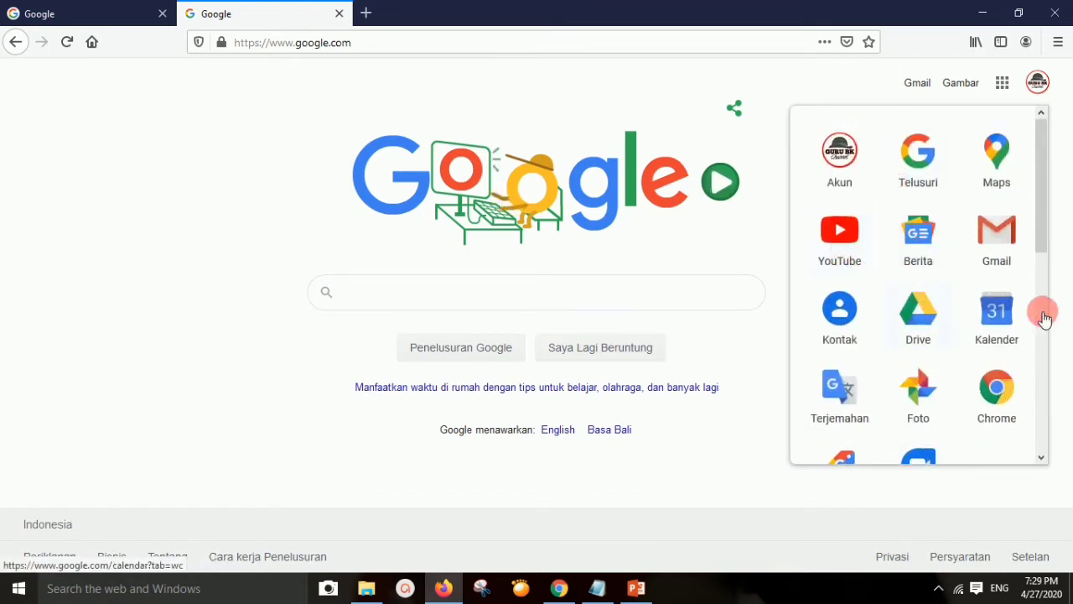
{"action": "scroll", "coordinate": [995, 319], "scroll_direction": "down", "scroll_amount": 5}
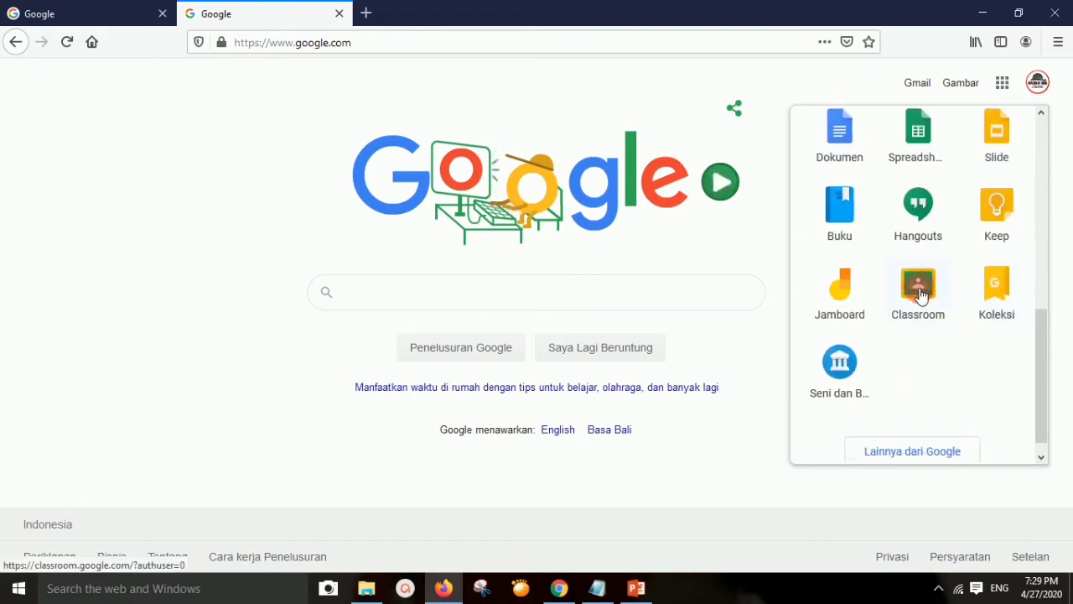
{"action": "left_click", "coordinate": [921, 293]}
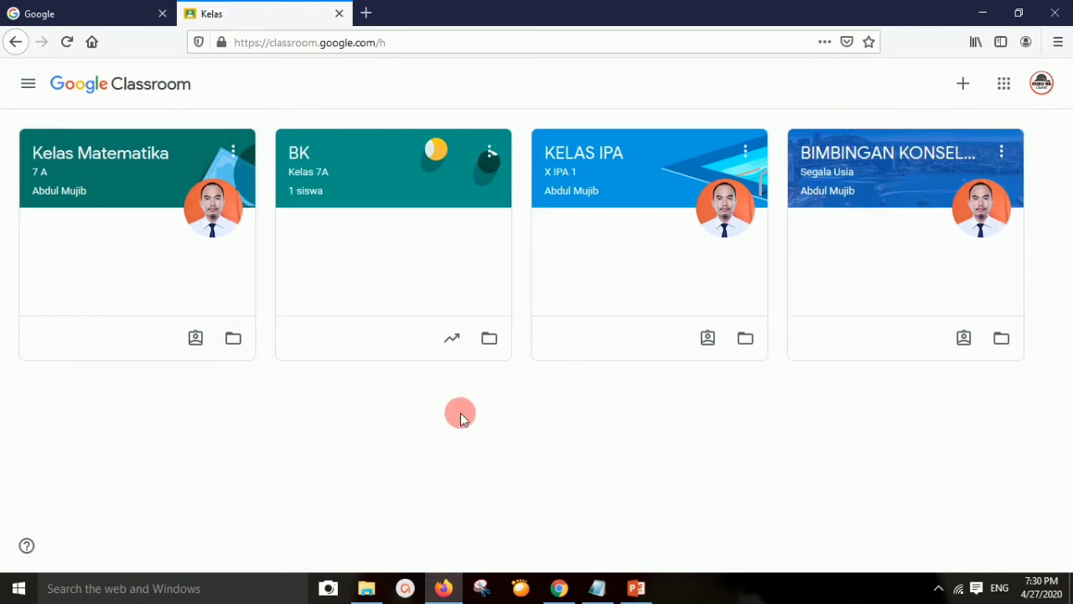
Step: Examine the existing class cards and the main navigation list of taught and enrolled classes
{"action": "left_click", "coordinate": [216, 349]}
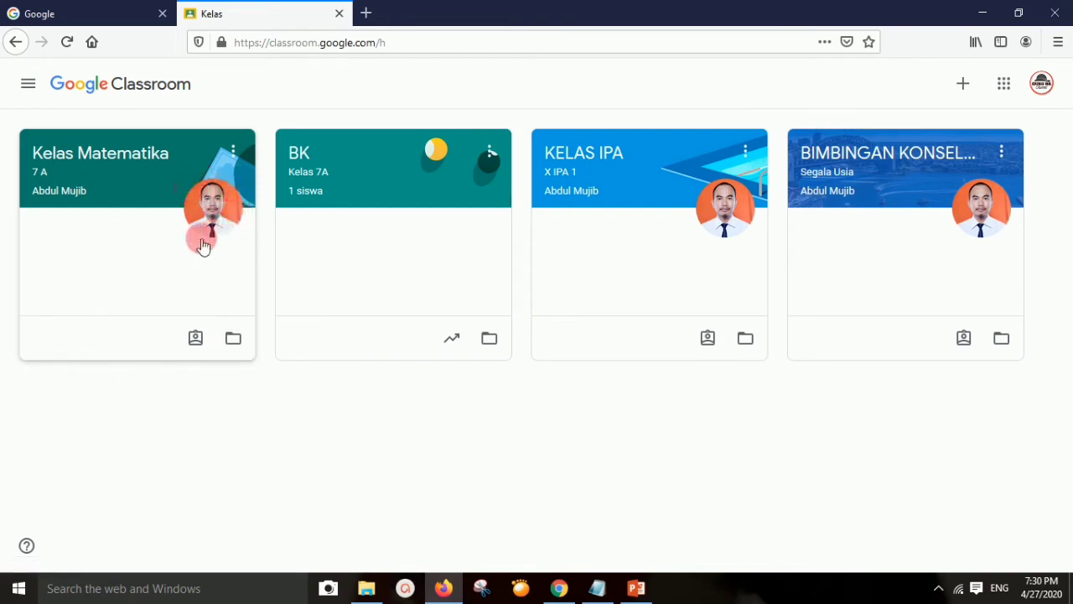
{"action": "left_click", "coordinate": [28, 87]}
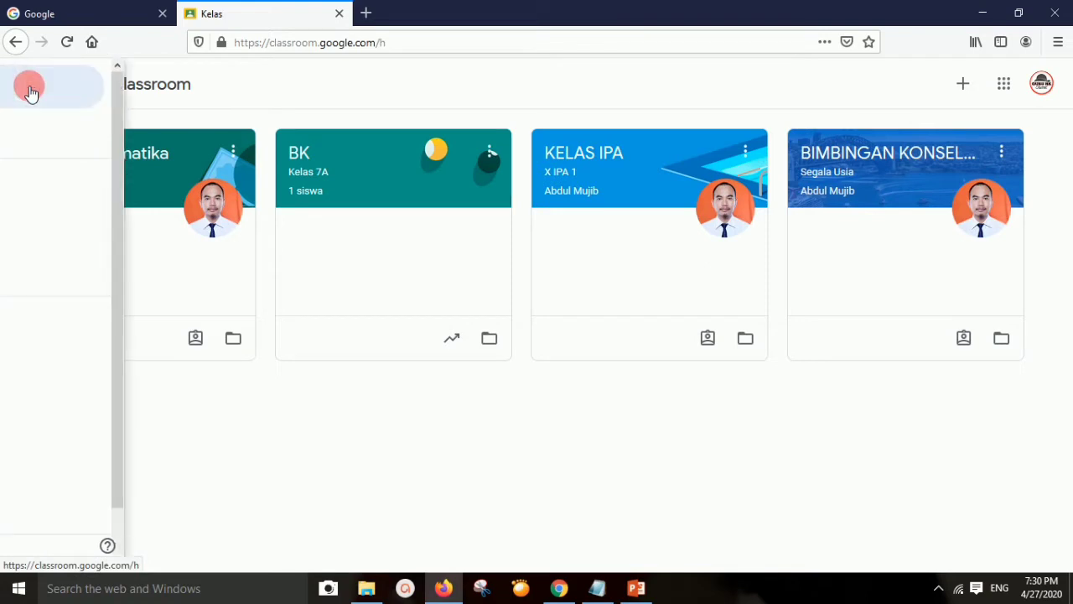
{"action": "left_click", "coordinate": [29, 88]}
{"action": "left_click", "coordinate": [29, 87]}
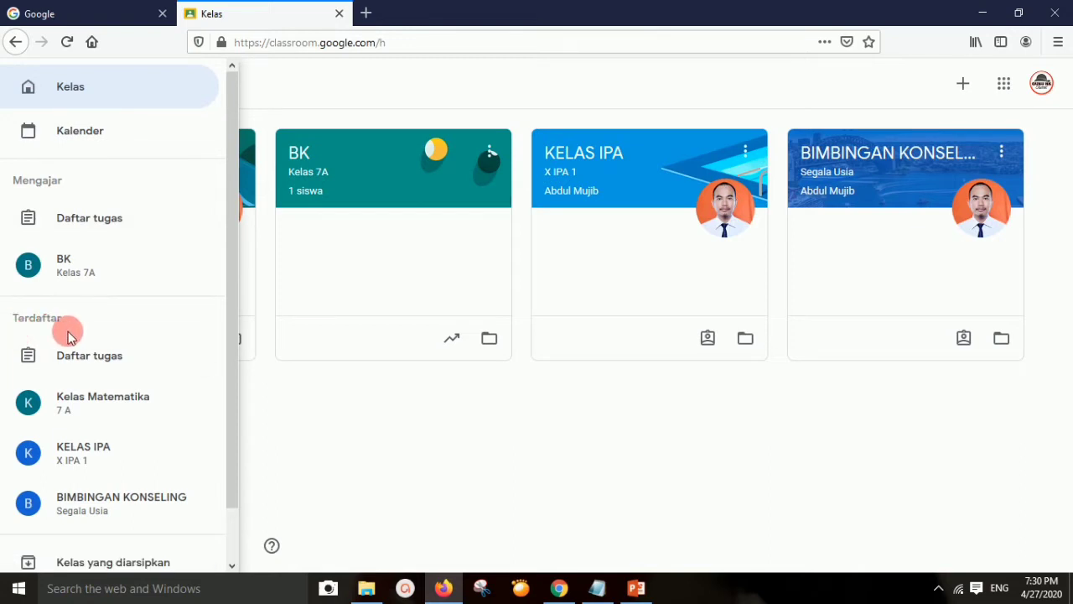
{"action": "scroll", "coordinate": [76, 373], "scroll_direction": "down", "scroll_amount": 2}
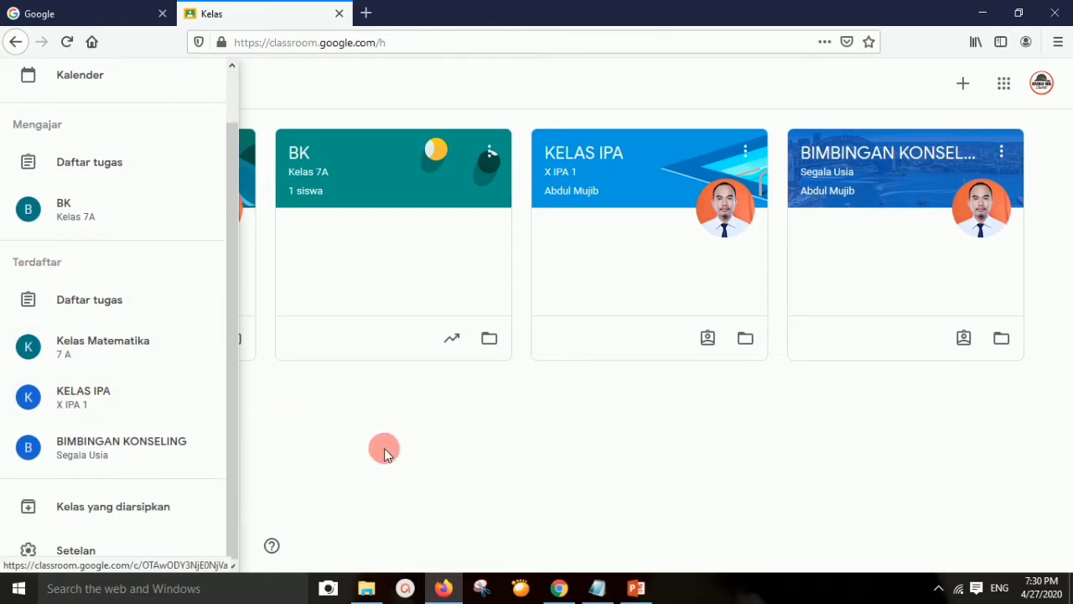
{"action": "left_click", "coordinate": [465, 447]}
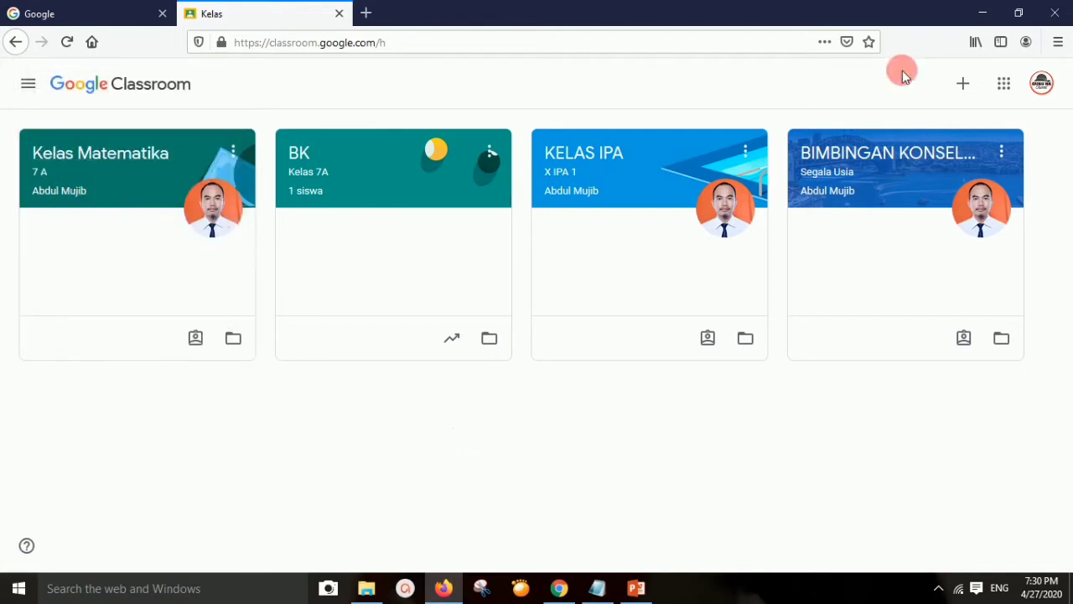
Step: Start creating a class, accept the notice about school use and name the class Kelas Bahasa Inggris
{"action": "left_click", "coordinate": [964, 86]}
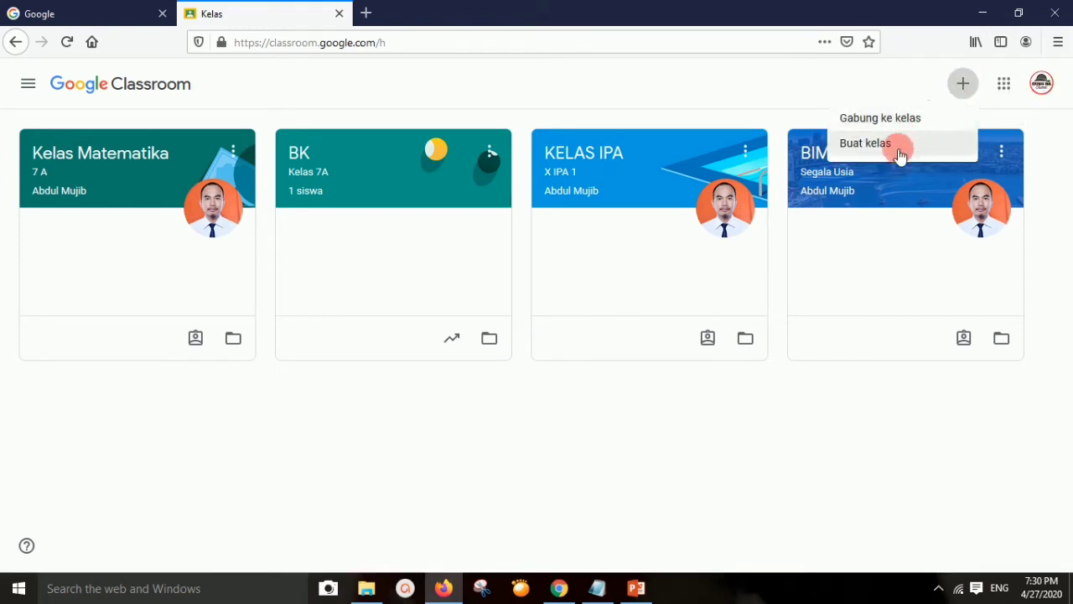
{"action": "left_click", "coordinate": [865, 145]}
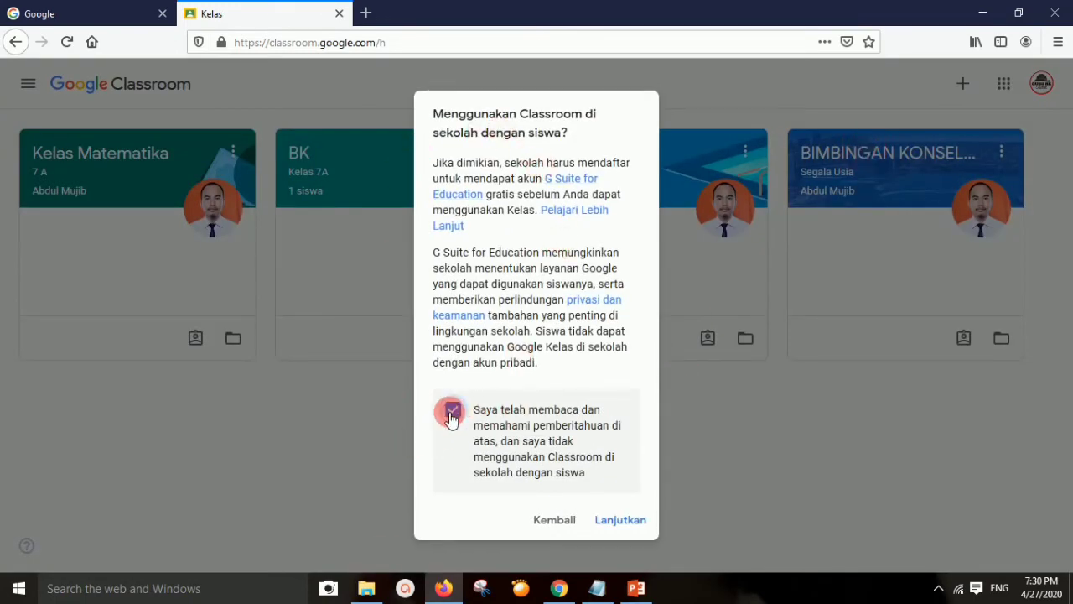
{"action": "left_click", "coordinate": [452, 416]}
{"action": "left_click", "coordinate": [619, 524]}
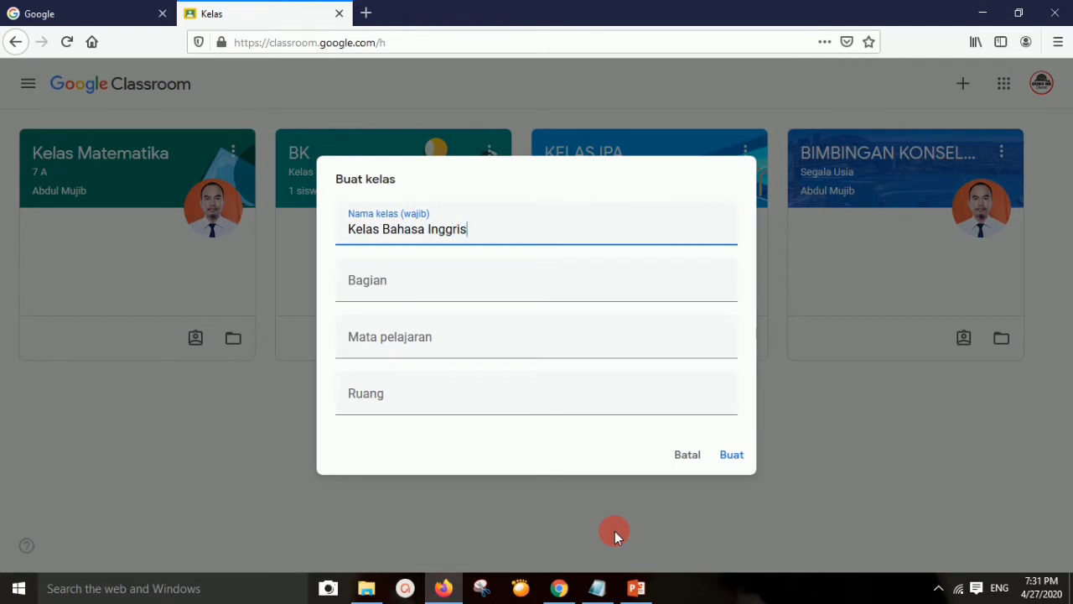
Step: Set the class section to 7 A, create the class and dismiss the introductory announcement tip
{"action": "left_click", "coordinate": [450, 281]}
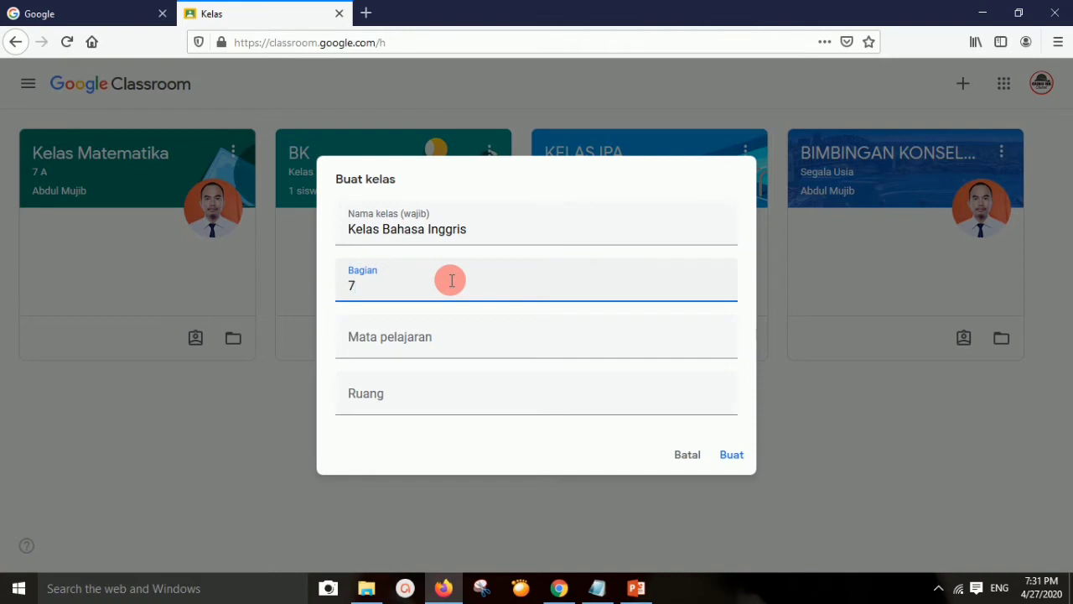
{"action": "left_click", "coordinate": [432, 340]}
{"action": "left_click", "coordinate": [423, 404]}
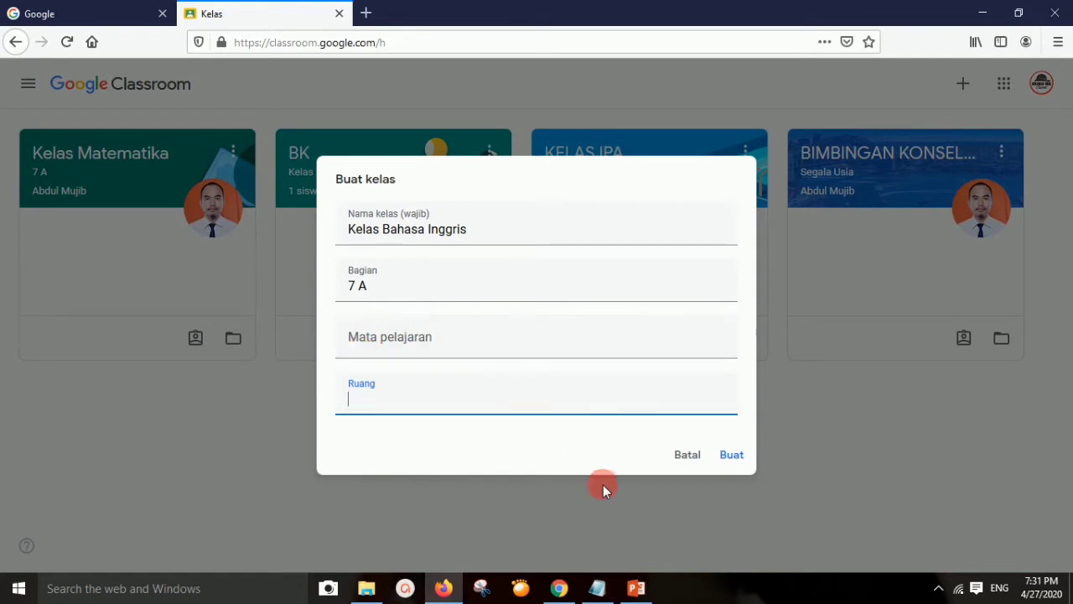
{"action": "left_click", "coordinate": [730, 455]}
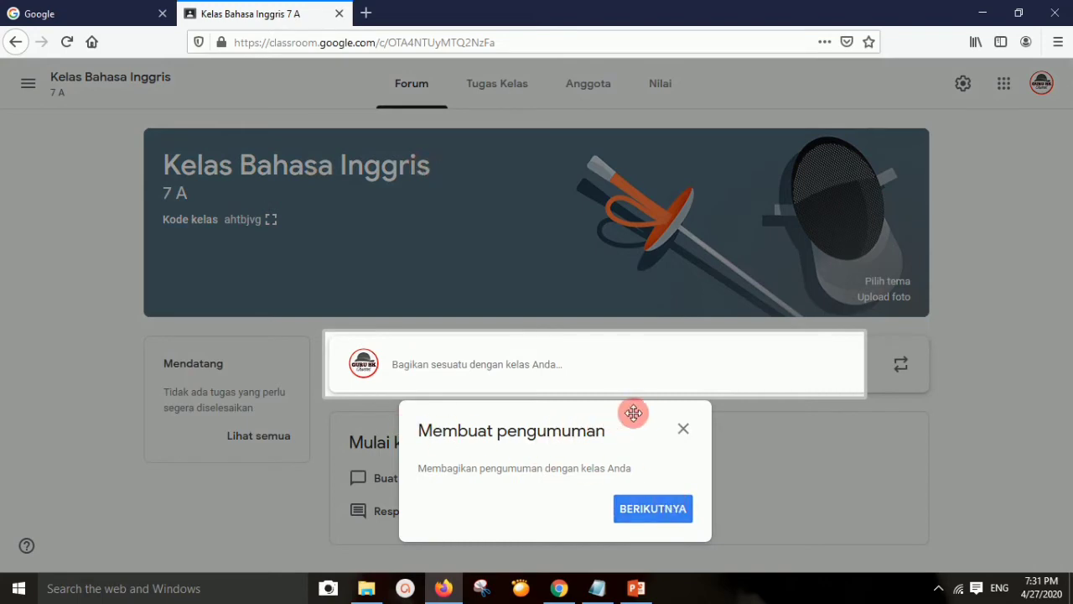
{"action": "left_click", "coordinate": [681, 429]}
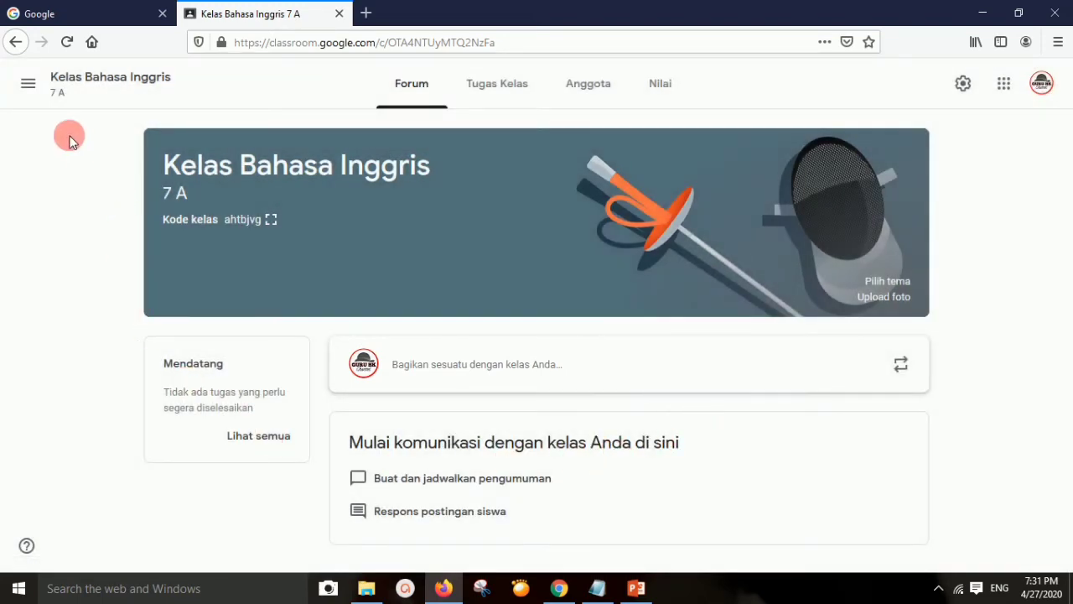
Step: Check the new class in the main navigation list along with the other taught and enrolled classes
{"action": "left_click", "coordinate": [26, 84]}
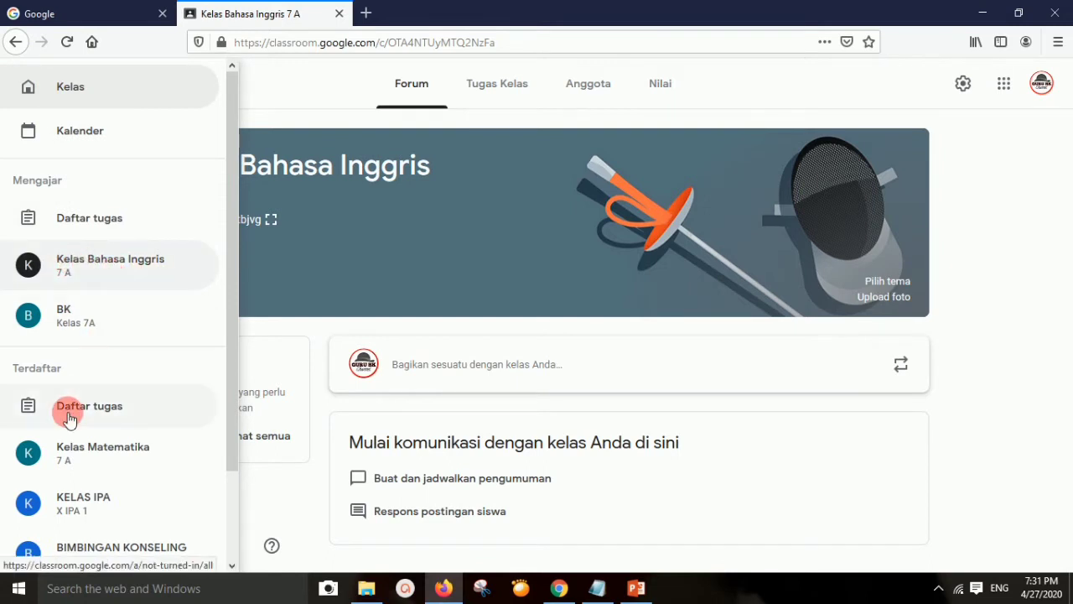
{"action": "scroll", "coordinate": [73, 415], "scroll_direction": "down", "scroll_amount": 2}
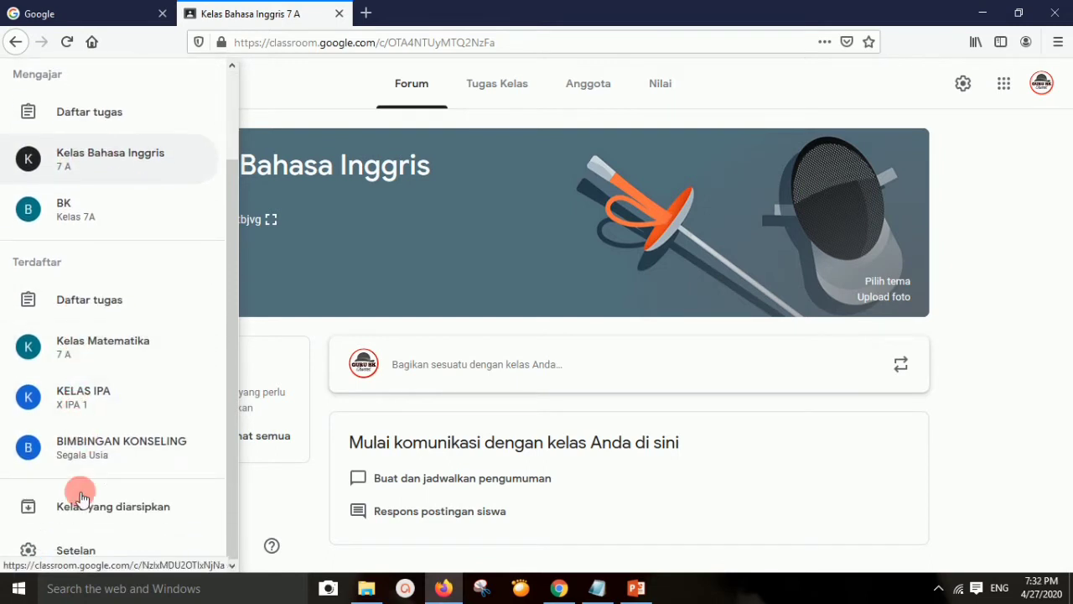
{"action": "left_click", "coordinate": [280, 94]}
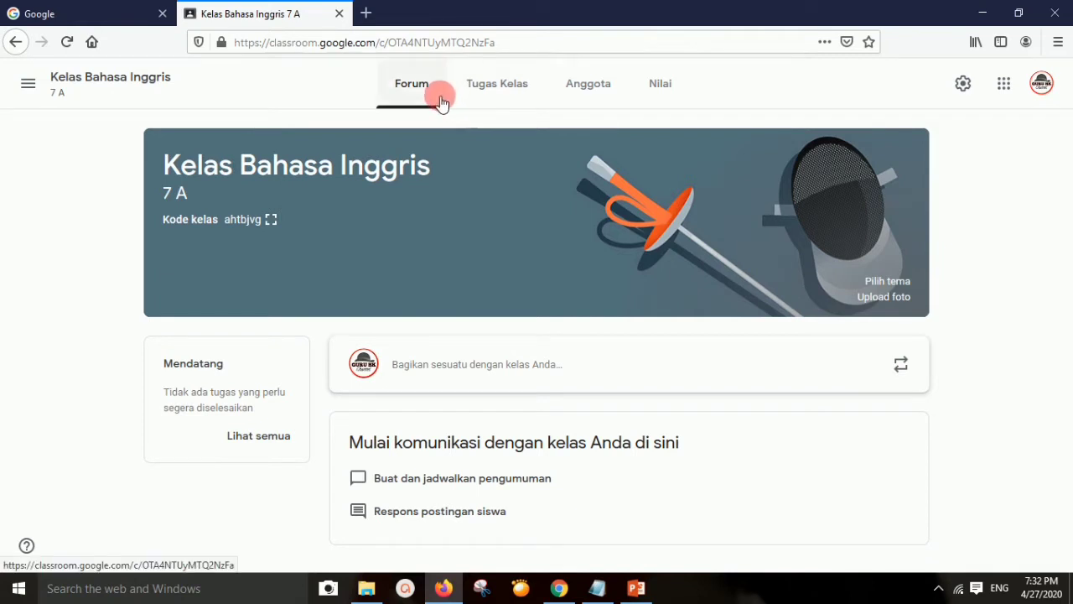
Step: Look over the announcement form in the class forum and go to the Tugas Kelas page
{"action": "left_click", "coordinate": [471, 369]}
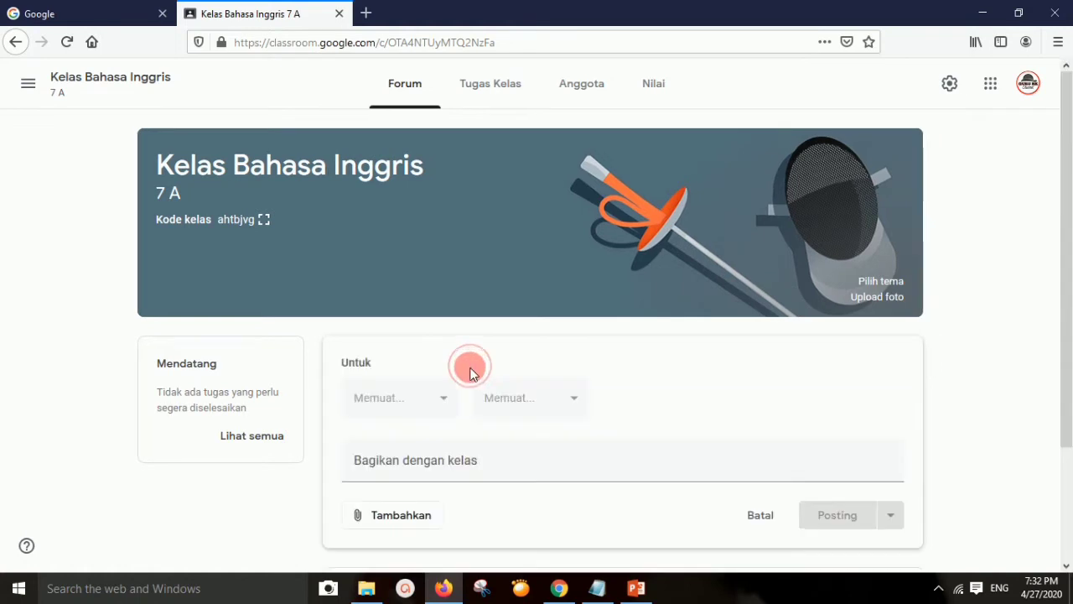
{"action": "scroll", "coordinate": [438, 402], "scroll_direction": "down", "scroll_amount": 3}
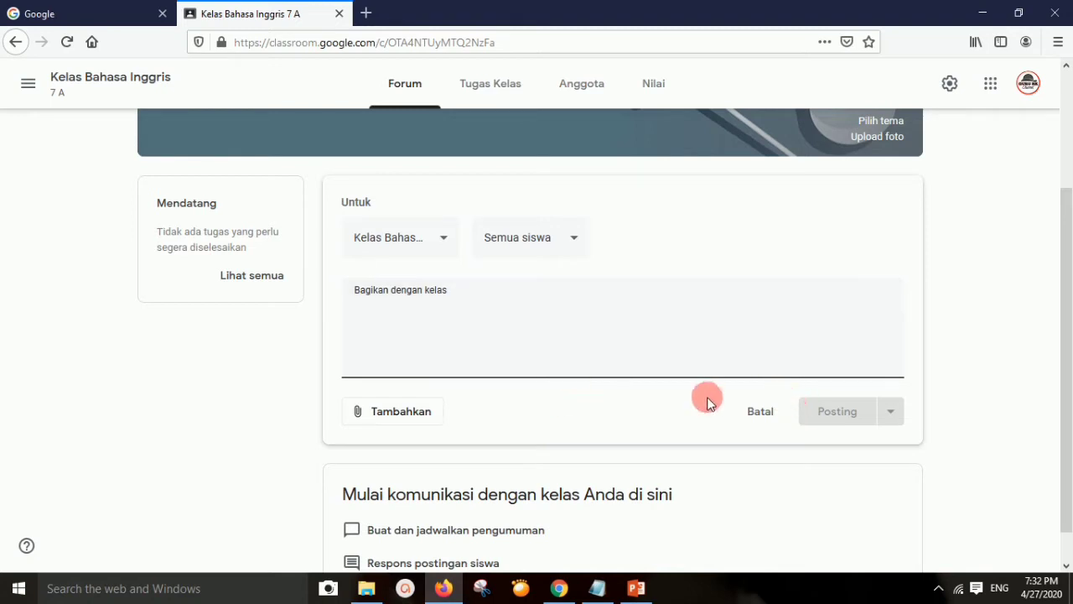
{"action": "left_click", "coordinate": [492, 92]}
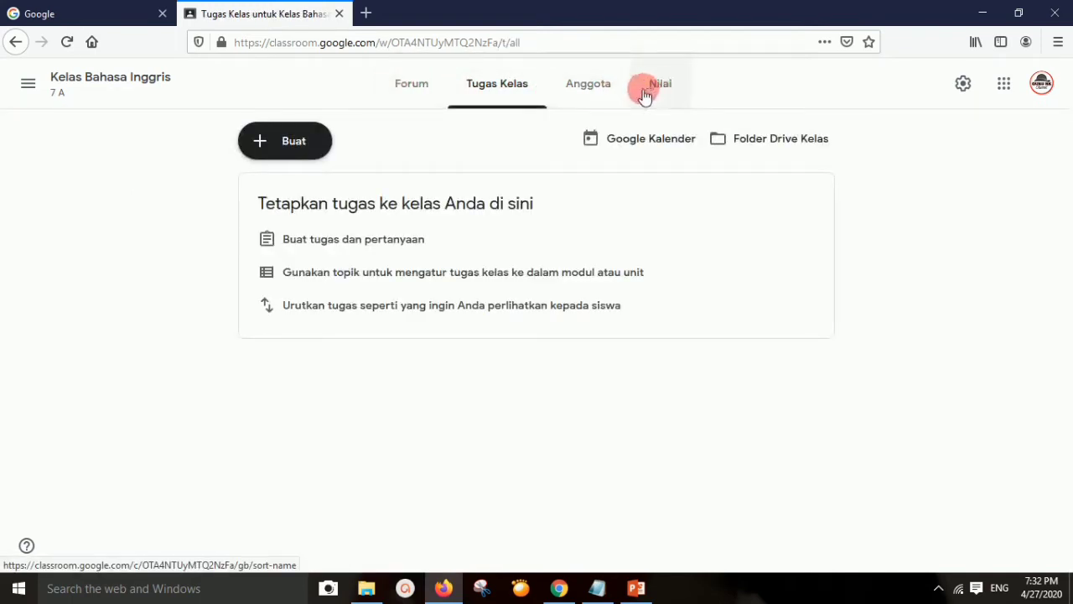
Step: Look over the item types offered for creation in Tugas Kelas and the teacher invitation form on the Anggota page, closing it without inviting anyone
{"action": "left_click", "coordinate": [322, 154]}
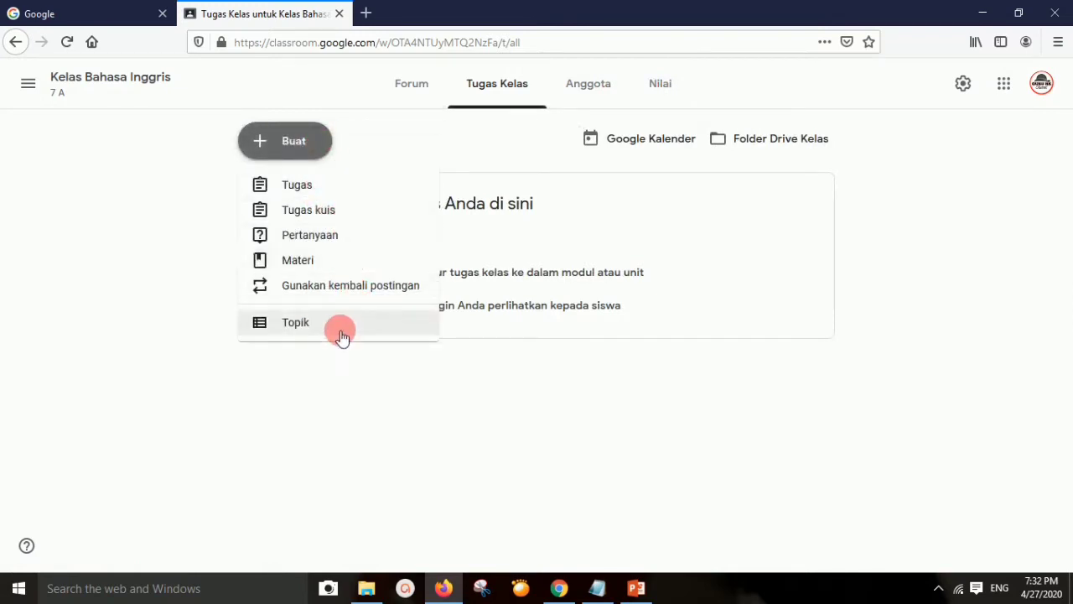
{"action": "left_click", "coordinate": [590, 87]}
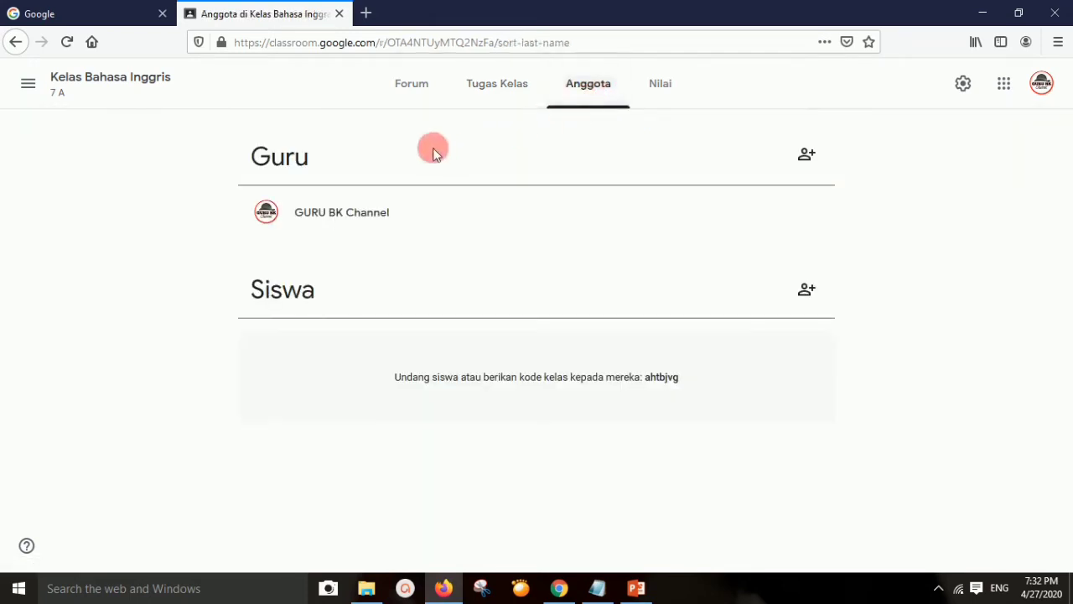
{"action": "left_click", "coordinate": [808, 158]}
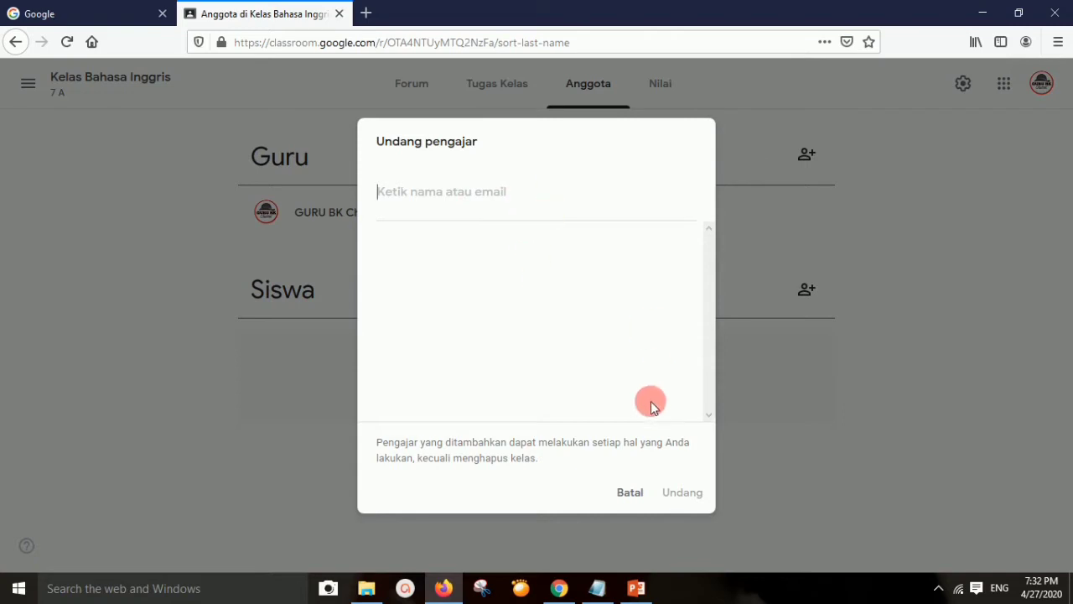
{"action": "left_click", "coordinate": [648, 493]}
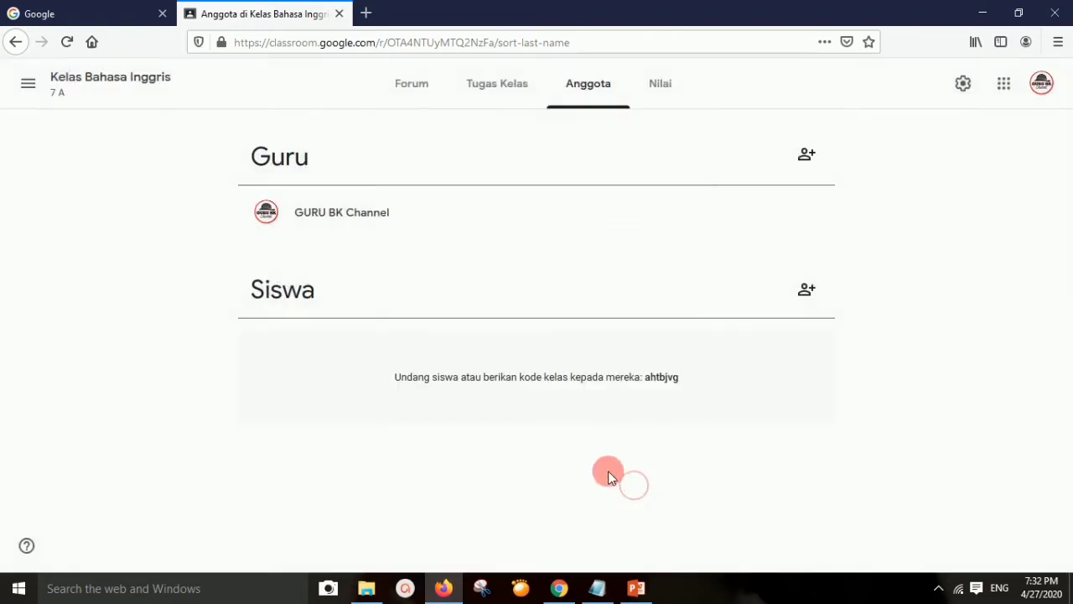
Step: View the student invitation form on the Anggota page and cancel it without inviting anyone
{"action": "left_click", "coordinate": [807, 292]}
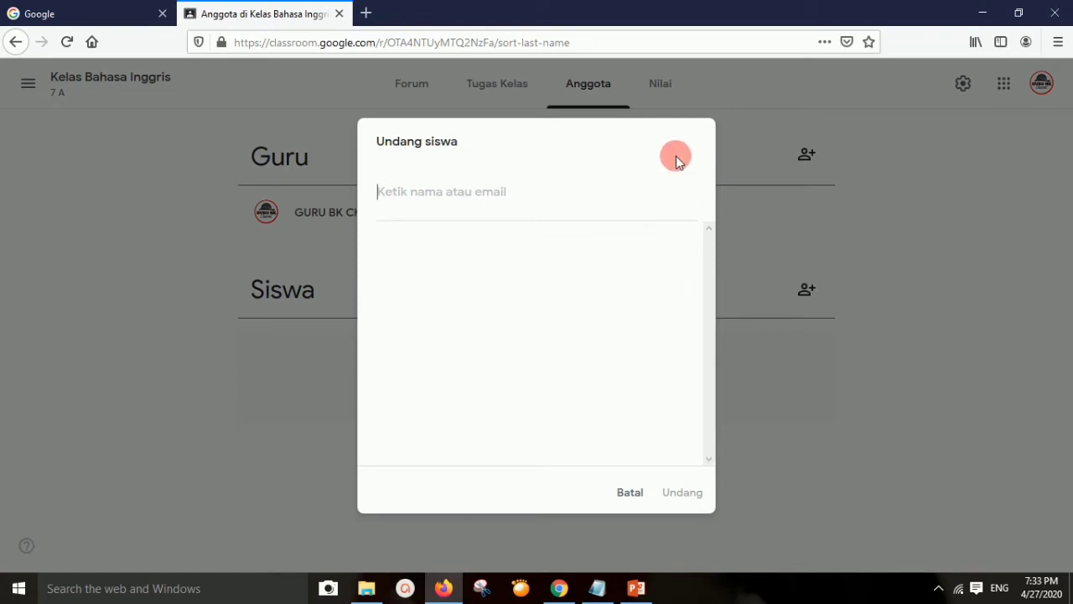
{"action": "left_click", "coordinate": [748, 101]}
{"action": "left_click", "coordinate": [631, 494]}
Step: View the Nilai page, revisit Anggota briefly and return to Nilai
{"action": "left_click", "coordinate": [669, 84]}
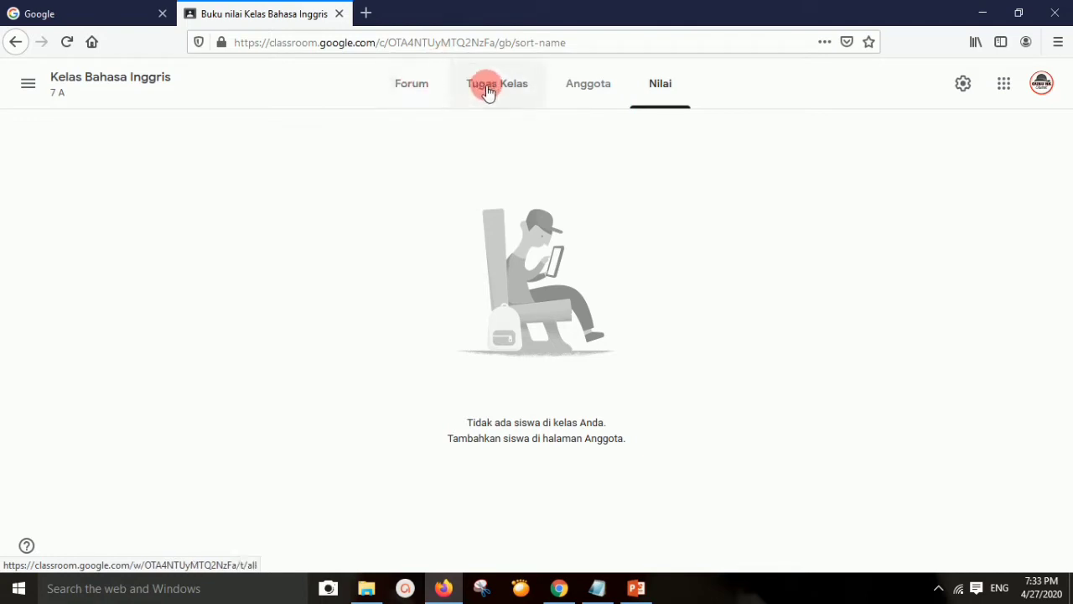
{"action": "left_click", "coordinate": [587, 94]}
{"action": "left_click", "coordinate": [676, 99]}
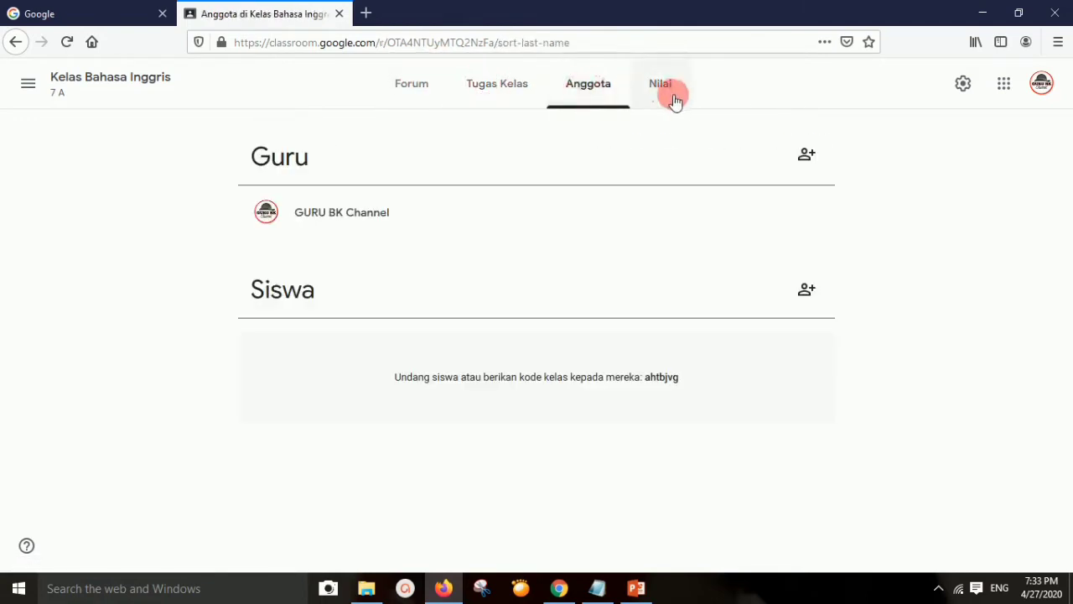
Step: Open the class settings and look over the Detail Kelas fields, including Ruang and Mata pelajaran, down to the Umum section
{"action": "left_click", "coordinate": [962, 87]}
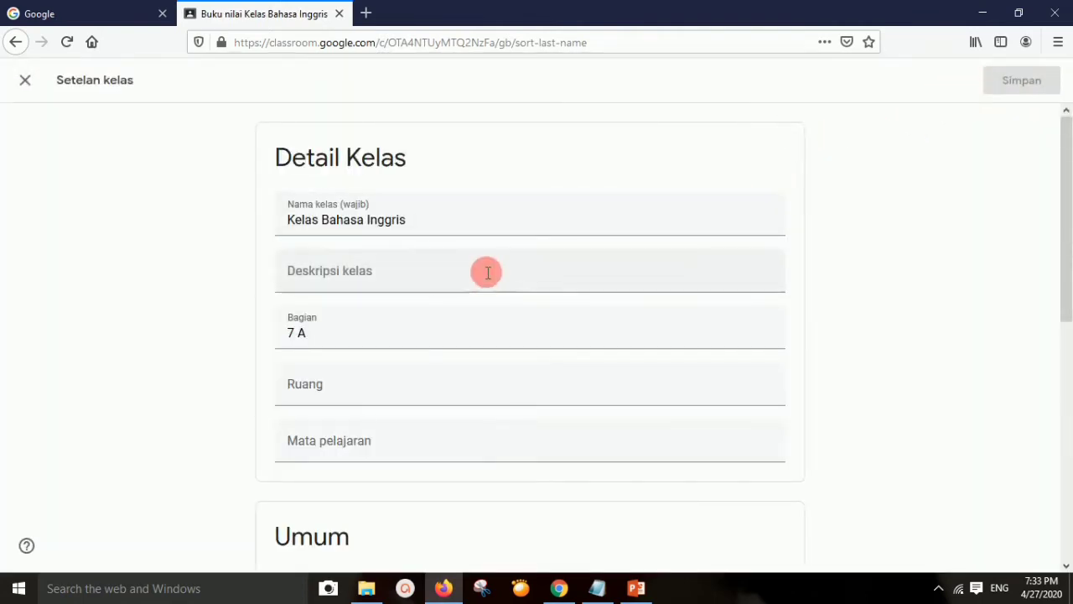
{"action": "scroll", "coordinate": [487, 273], "scroll_direction": "down", "scroll_amount": 2}
{"action": "left_click", "coordinate": [384, 229]}
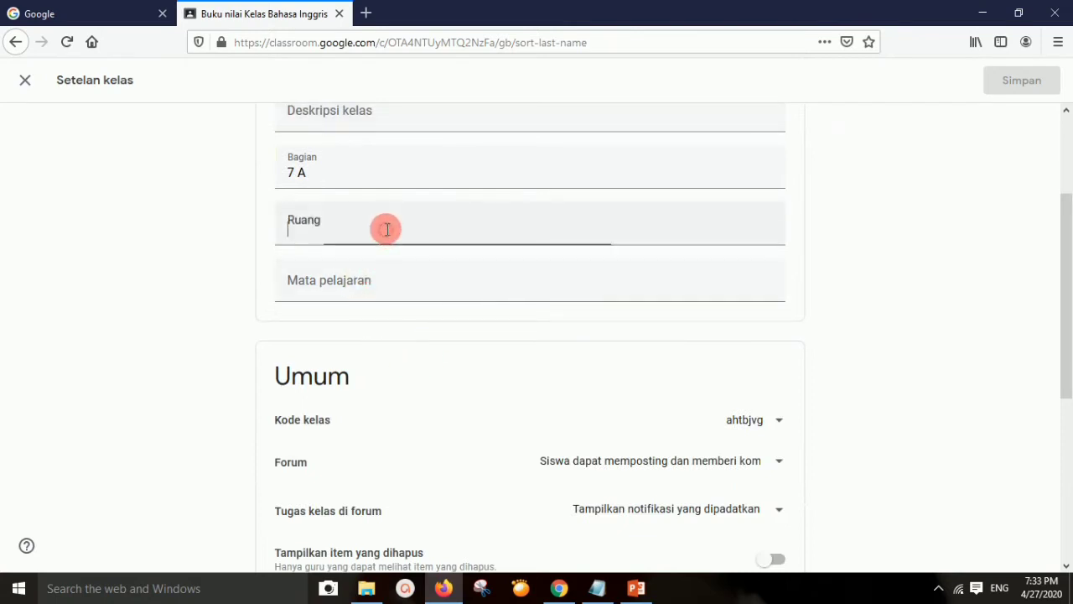
{"action": "left_click", "coordinate": [374, 278]}
{"action": "scroll", "coordinate": [415, 306], "scroll_direction": "down", "scroll_amount": 1}
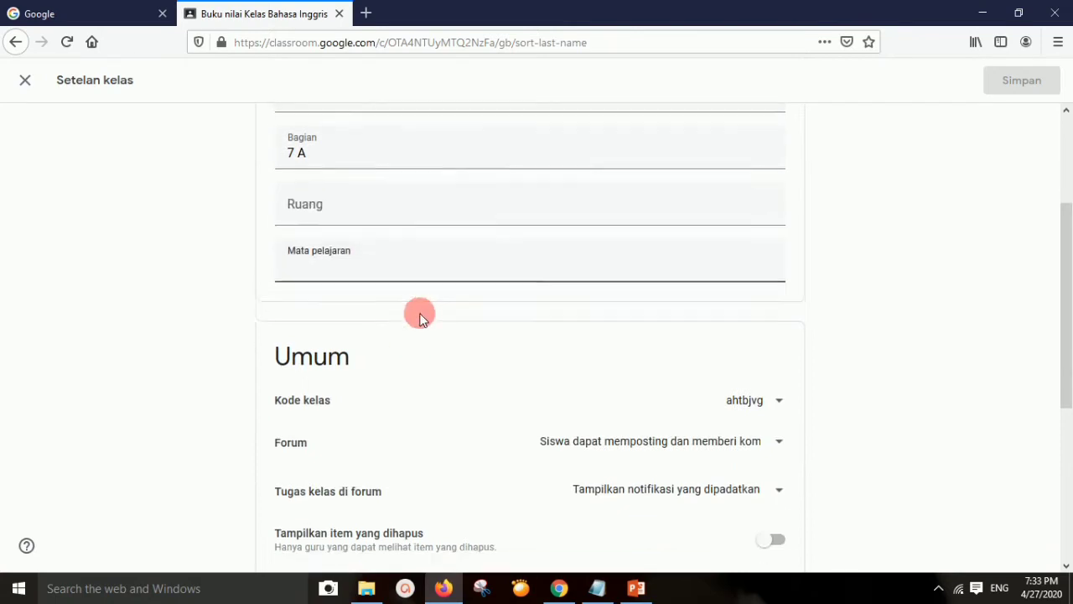
{"action": "scroll", "coordinate": [421, 317], "scroll_direction": "down", "scroll_amount": 1}
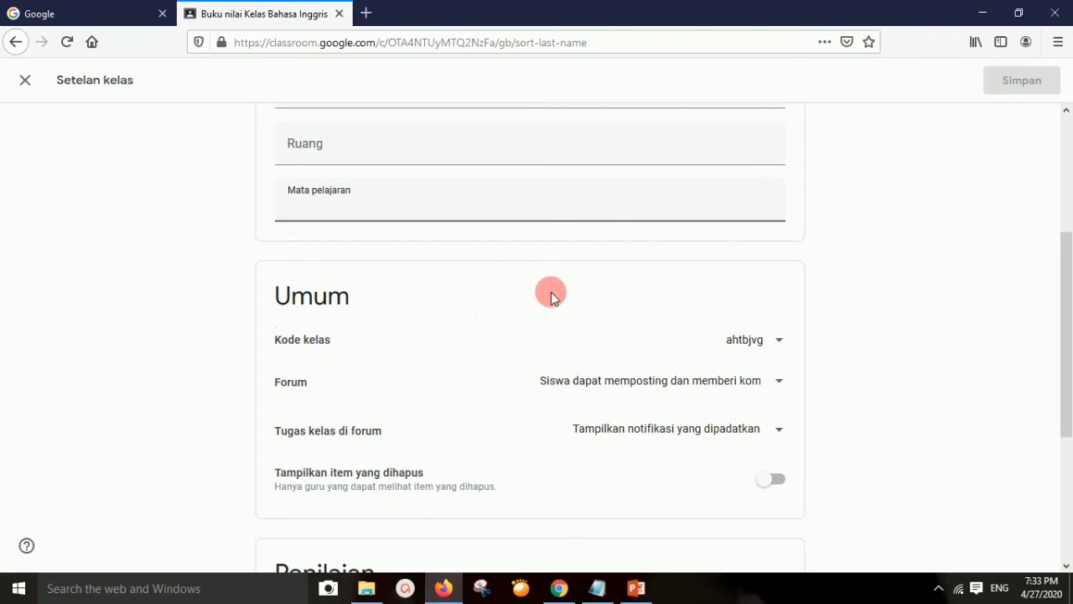
{"action": "scroll", "coordinate": [557, 291], "scroll_direction": "down", "scroll_amount": 1}
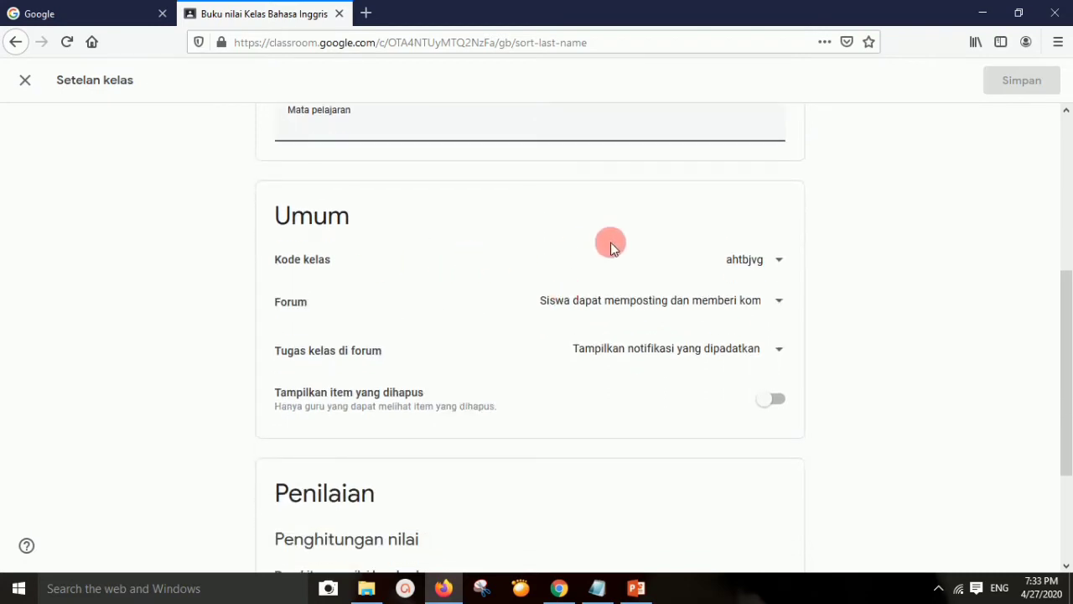
Step: Display the class code enlarged from the Umum settings, copy the whole code and close the display
{"action": "left_click", "coordinate": [779, 262]}
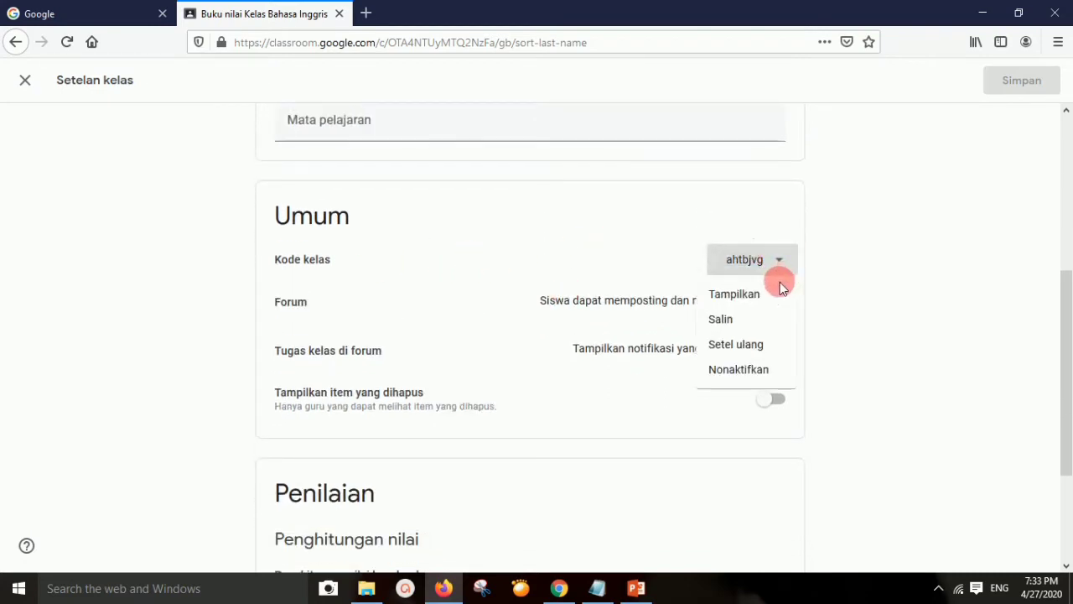
{"action": "left_click", "coordinate": [770, 298]}
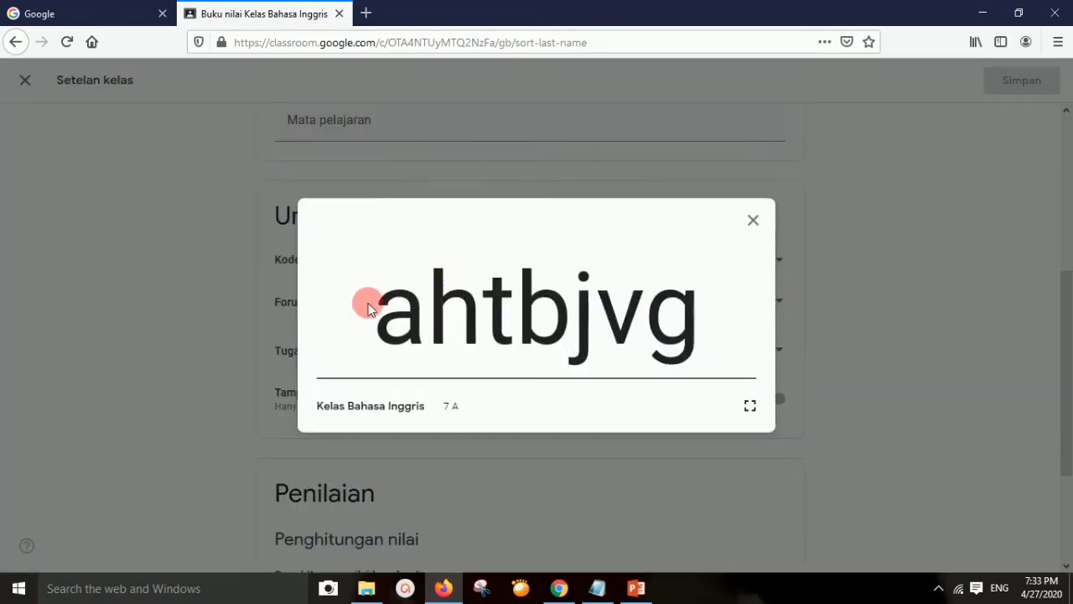
{"action": "double_click", "coordinate": [412, 304]}
{"action": "left_click", "coordinate": [401, 312]}
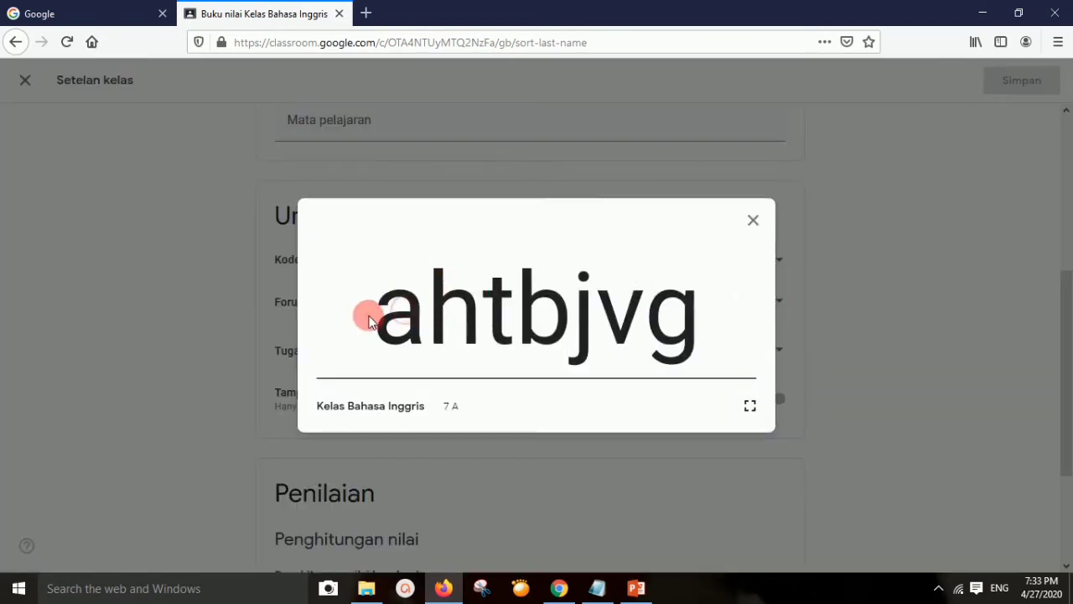
{"action": "left_click_drag", "start_coordinate": [367, 314], "coordinate": [726, 324]}
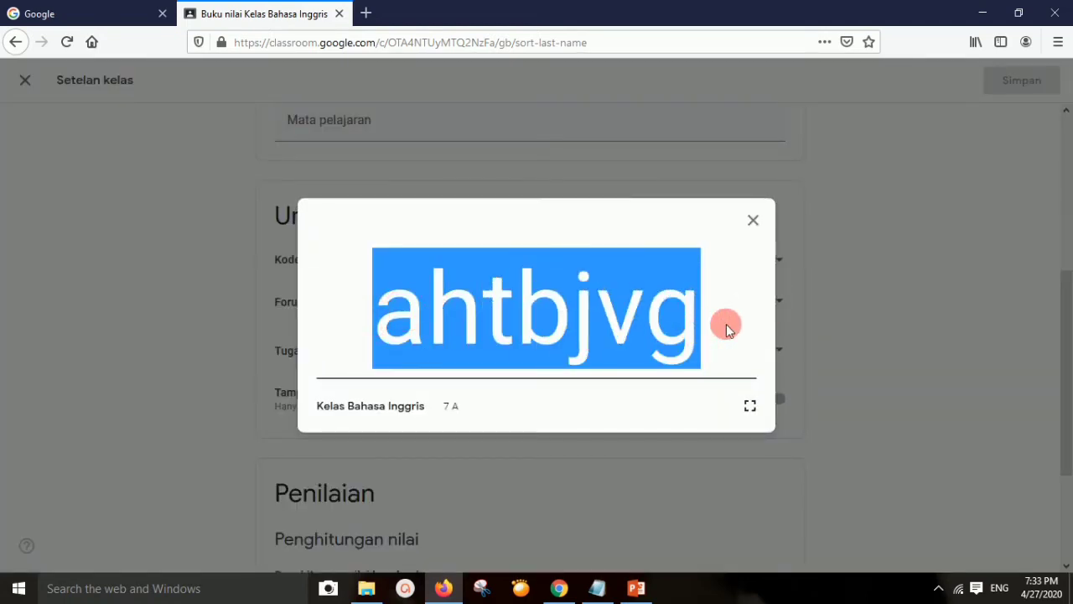
{"action": "right_click", "coordinate": [638, 301]}
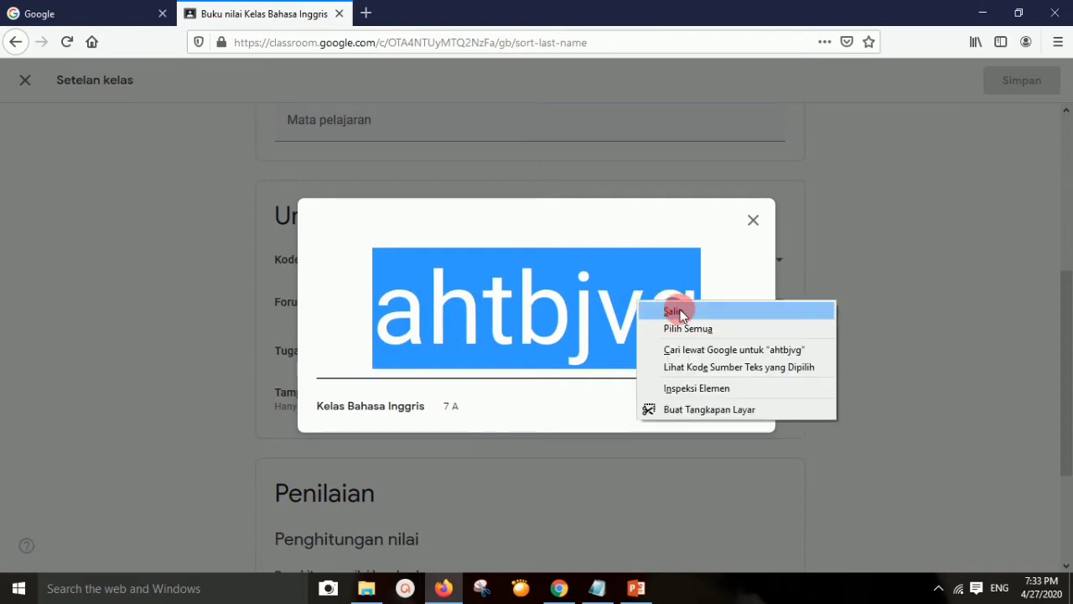
{"action": "left_click", "coordinate": [675, 312]}
{"action": "left_click", "coordinate": [754, 221]}
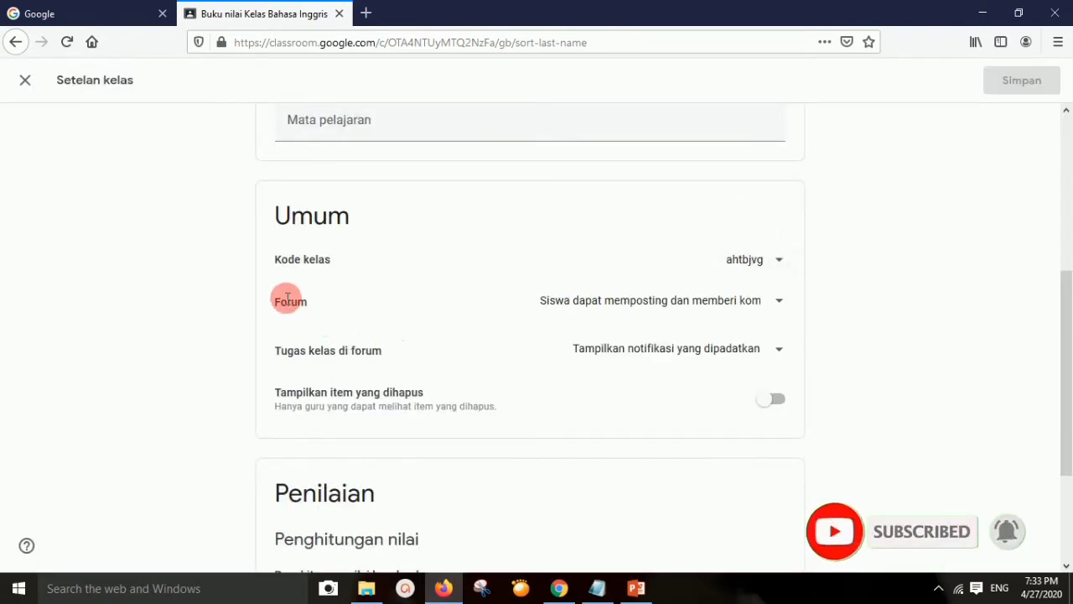
Step: Review the Forum posting permission options and the Tampilkan item yang dihapus description in the Umum settings
{"action": "left_click_drag", "start_coordinate": [274, 297], "coordinate": [364, 290]}
{"action": "left_click", "coordinate": [754, 299]}
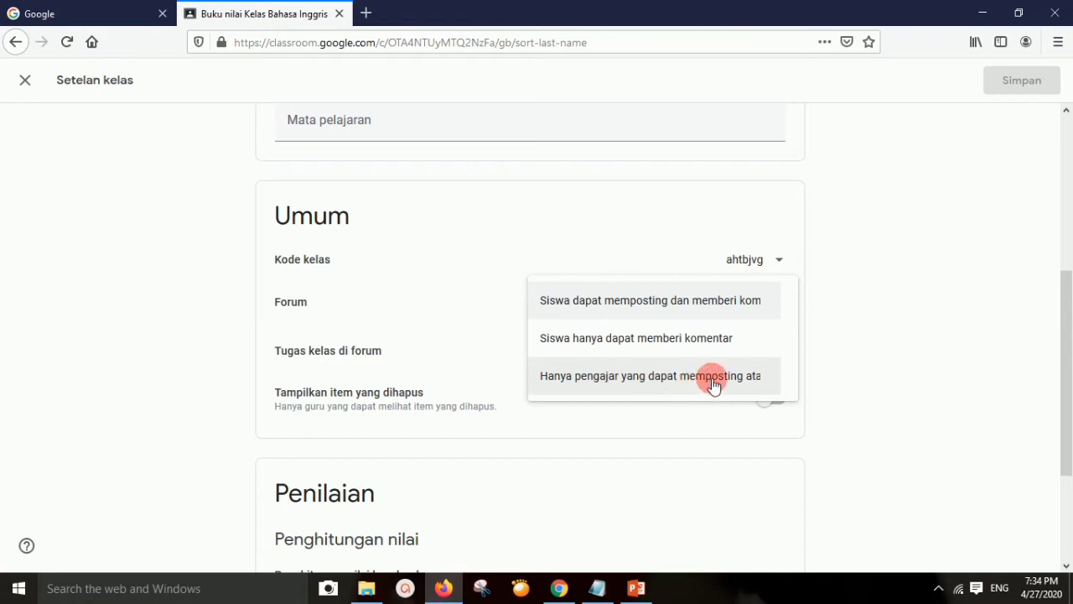
{"action": "left_click", "coordinate": [888, 325]}
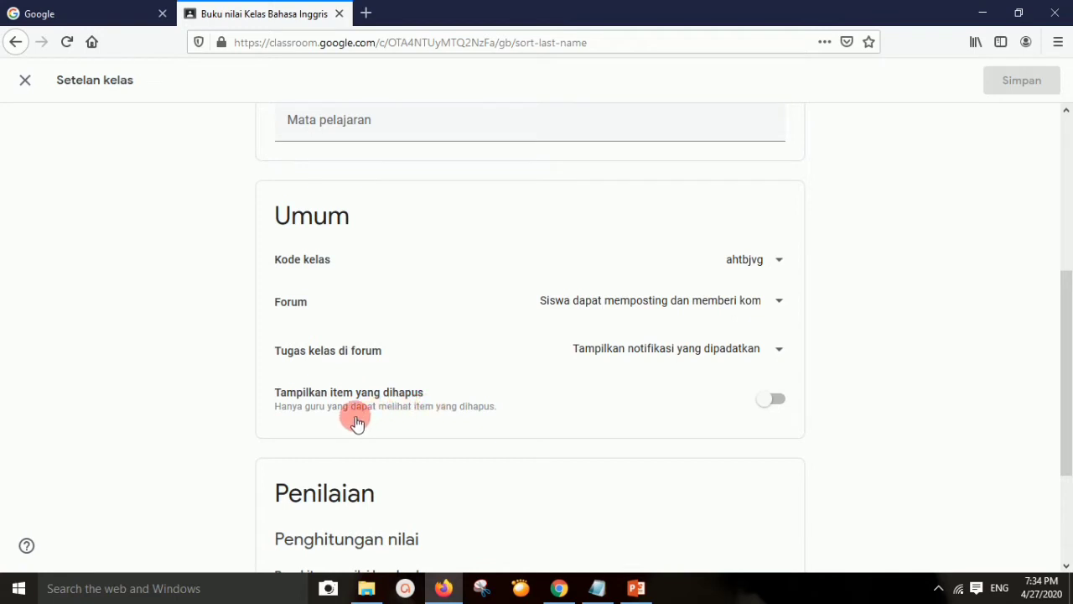
{"action": "left_click_drag", "start_coordinate": [367, 411], "coordinate": [535, 432]}
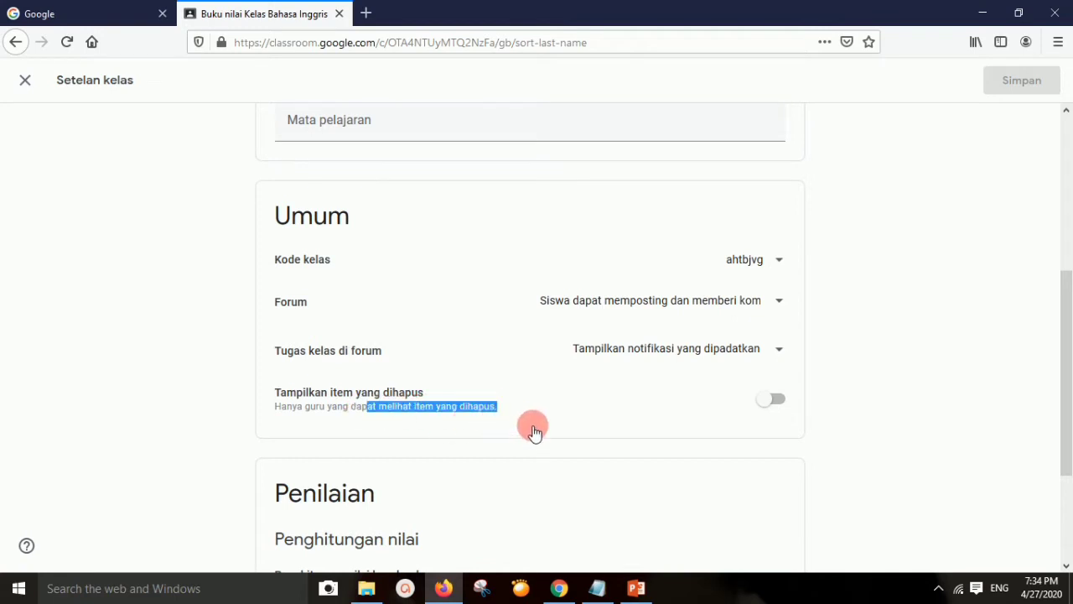
{"action": "scroll", "coordinate": [535, 433], "scroll_direction": "down", "scroll_amount": 4}
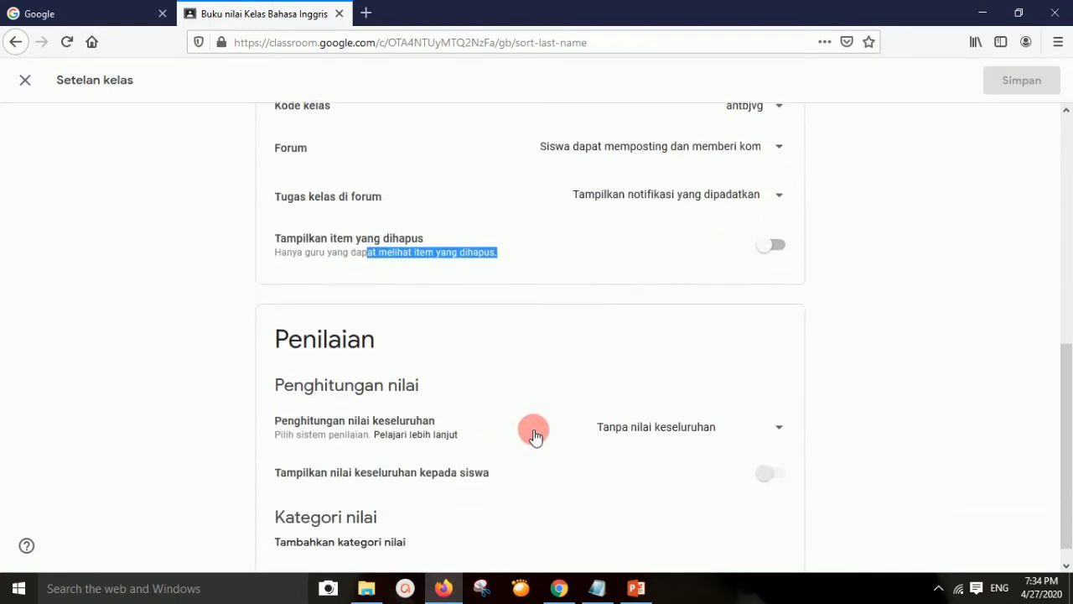
Step: Review the Penghitungan nilai keseluruhan options under Penilaian and leave the class settings without changing anything
{"action": "left_click", "coordinate": [713, 408]}
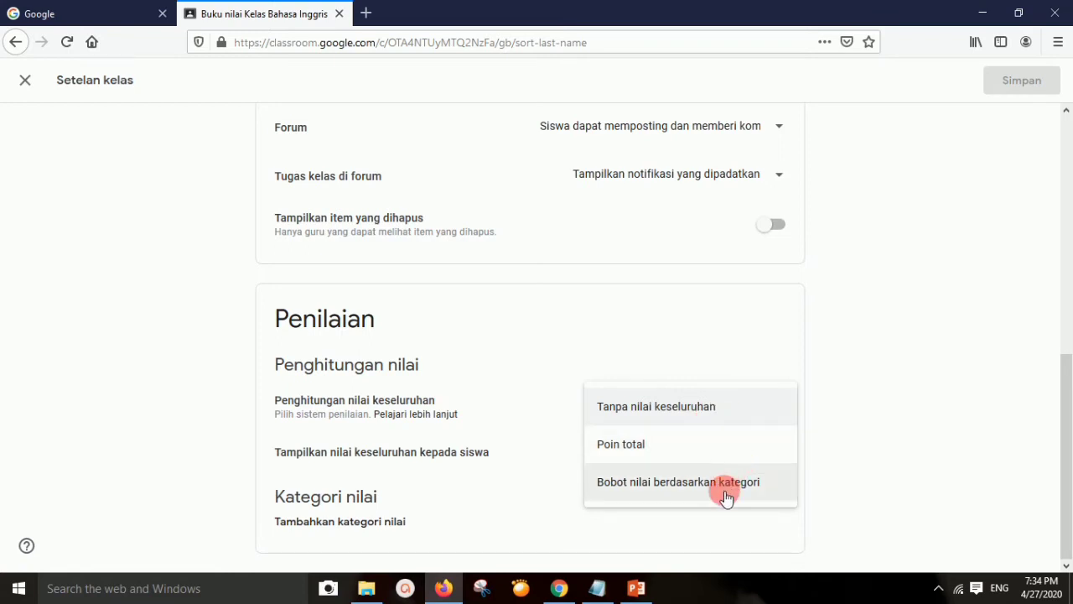
{"action": "left_click", "coordinate": [867, 342]}
{"action": "scroll", "coordinate": [317, 222], "scroll_direction": "up", "scroll_amount": 1}
{"action": "scroll", "coordinate": [317, 223], "scroll_direction": "up", "scroll_amount": 3}
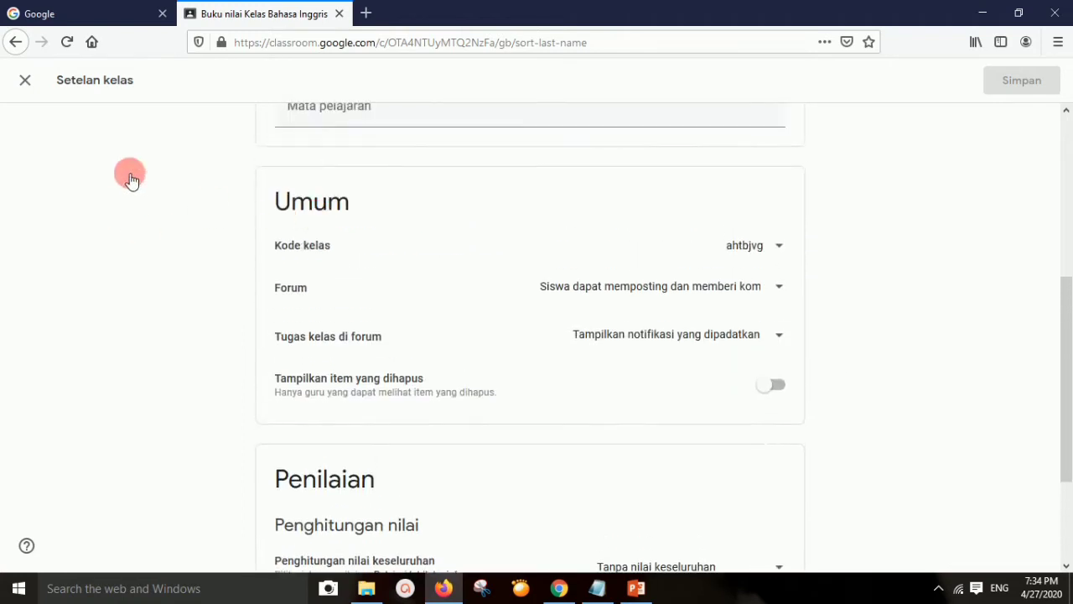
{"action": "left_click", "coordinate": [26, 83]}
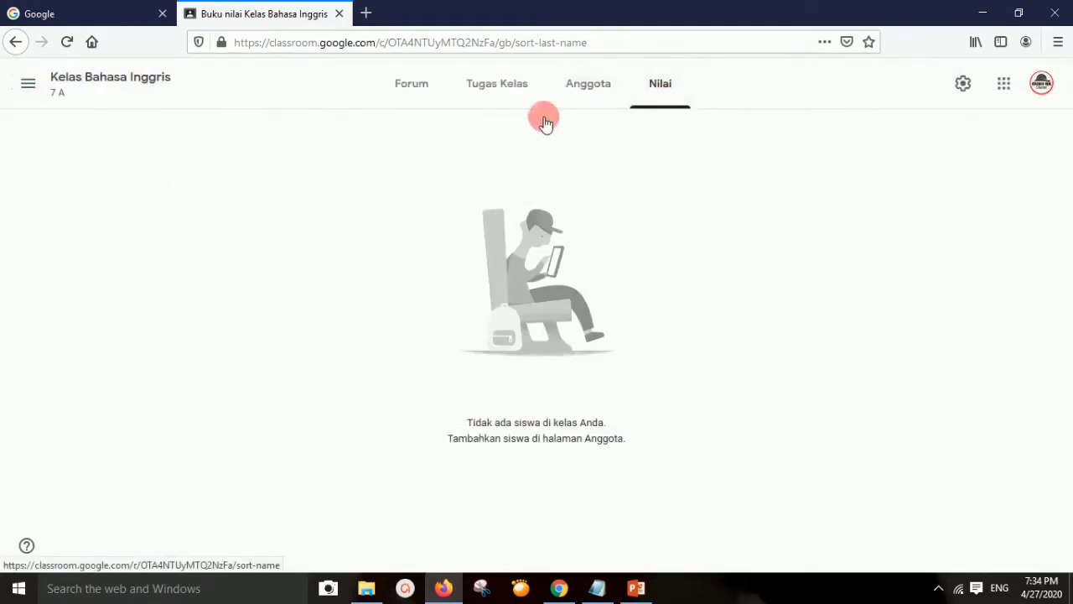
Step: Return to the class forum, switch to the Notepad outline and highlight the topics up to join kelas
{"action": "left_click", "coordinate": [411, 99]}
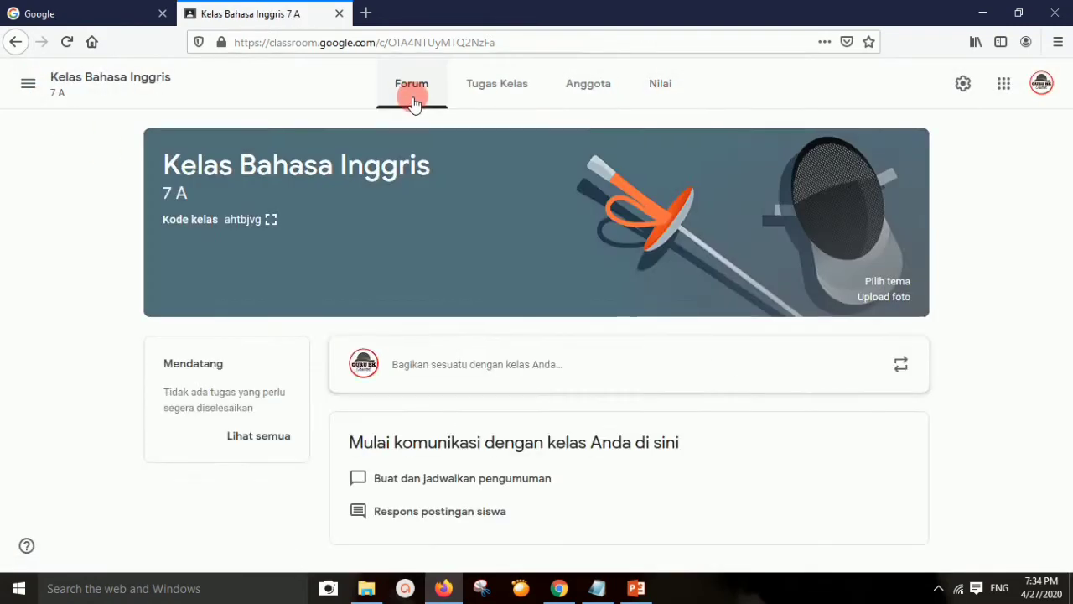
{"action": "key", "text": "alt+Tab"}
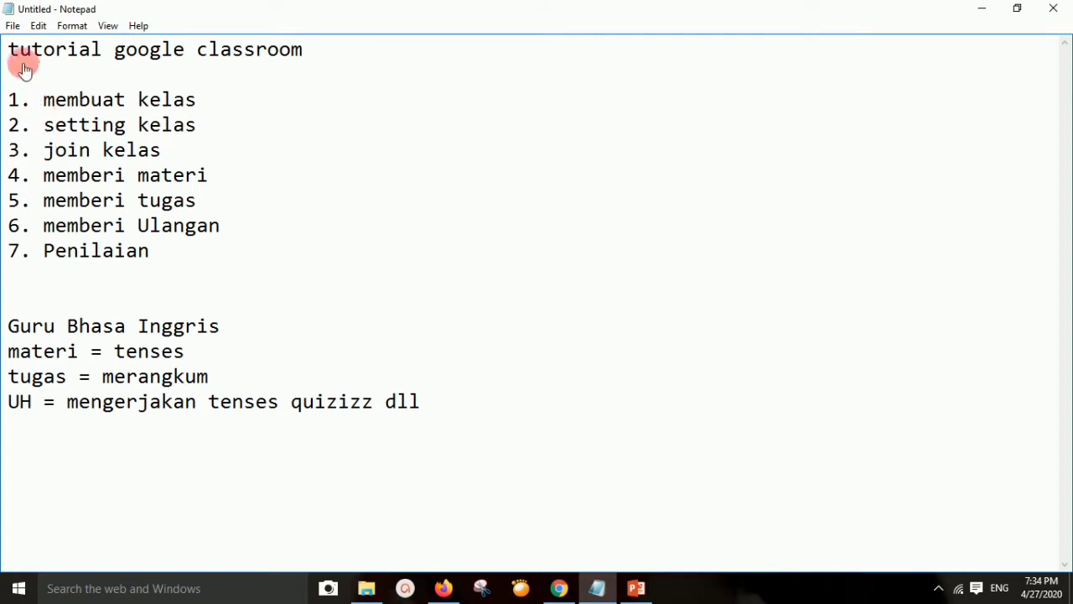
{"action": "left_click_drag", "start_coordinate": [44, 99], "coordinate": [176, 98]}
{"action": "left_click", "coordinate": [72, 125]}
{"action": "left_click_drag", "start_coordinate": [42, 151], "coordinate": [162, 151]}
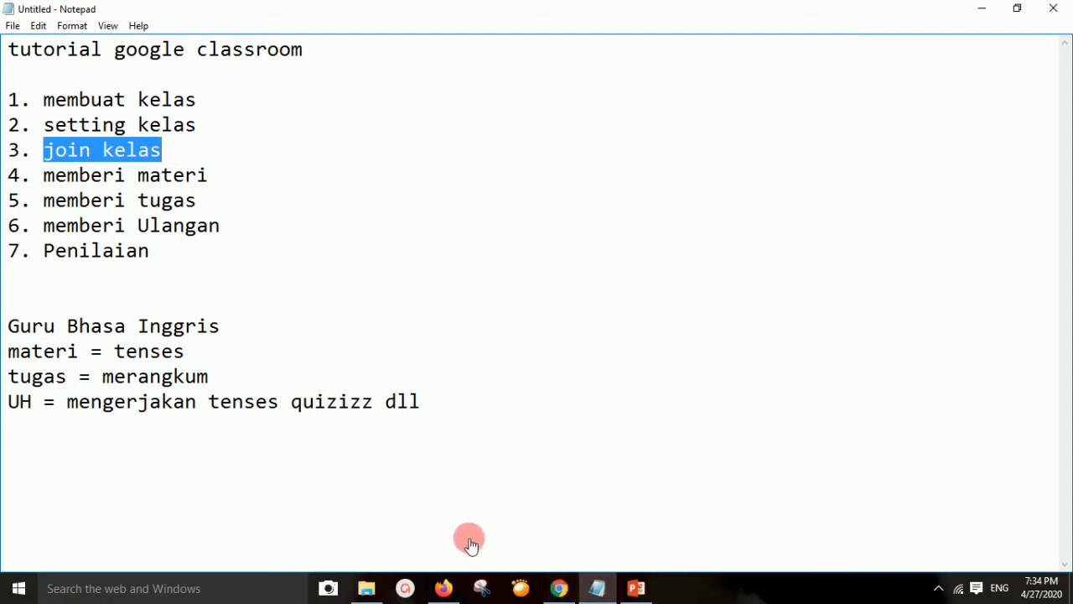
Step: Switch back to the class forum in Firefox, display the class code enlarged from the banner and copy it
{"action": "left_click", "coordinate": [457, 592]}
{"action": "left_click", "coordinate": [273, 221]}
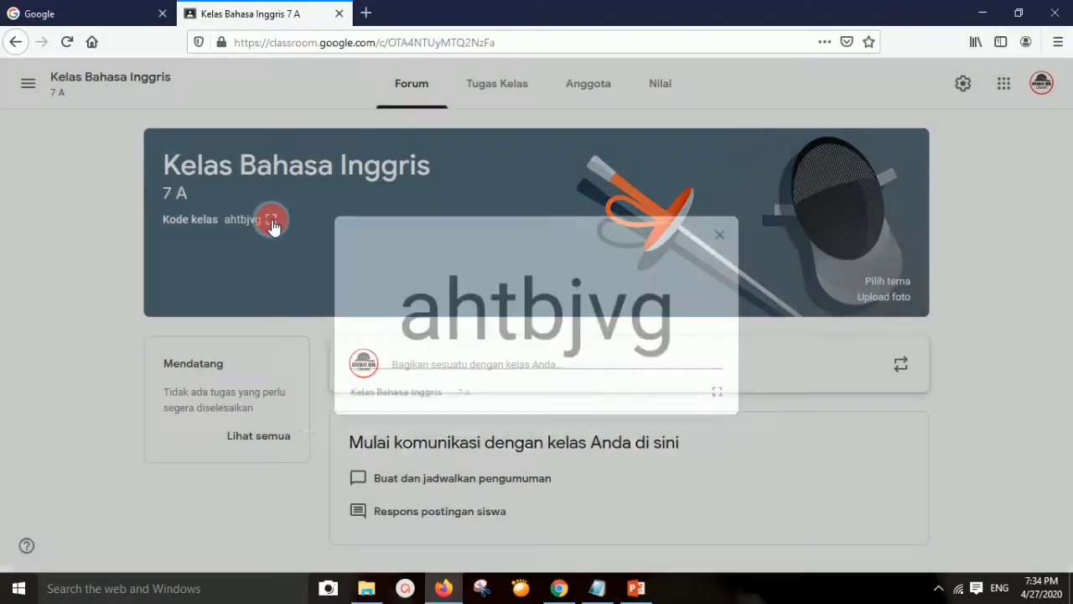
{"action": "left_click_drag", "start_coordinate": [371, 310], "coordinate": [691, 323]}
{"action": "right_click", "coordinate": [633, 303]}
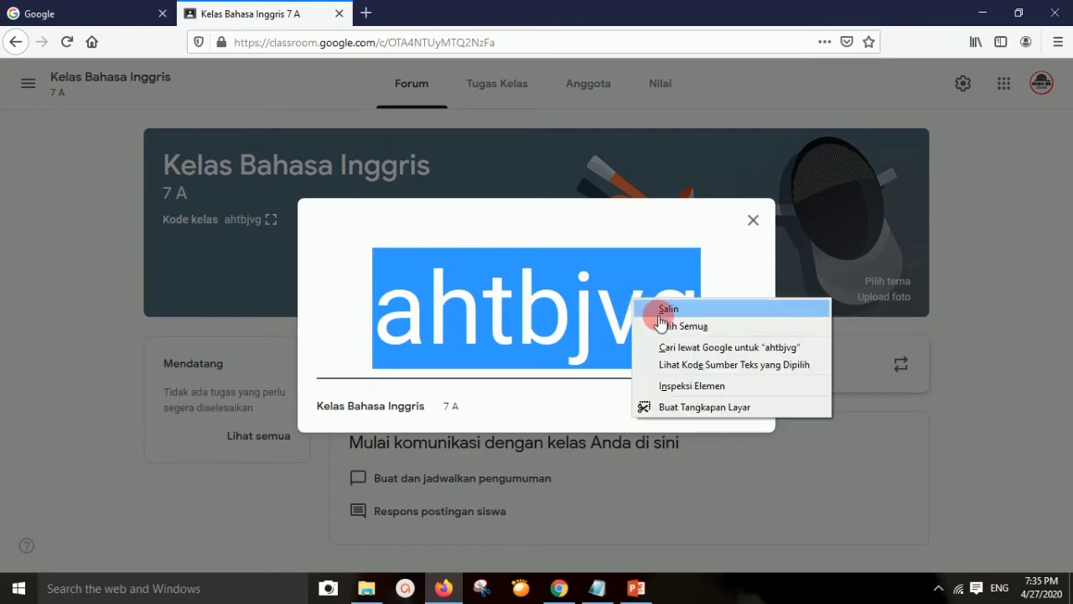
{"action": "left_click", "coordinate": [660, 315]}
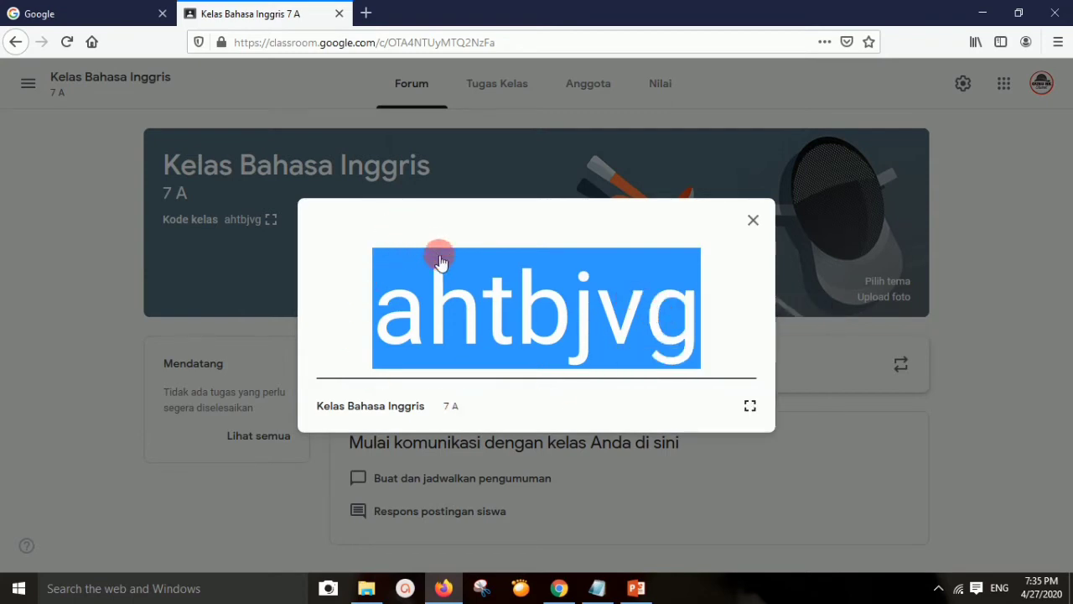
Step: Switch to Chrome, open classroom.google.com and look over the class list of the student account
{"action": "left_click", "coordinate": [559, 587]}
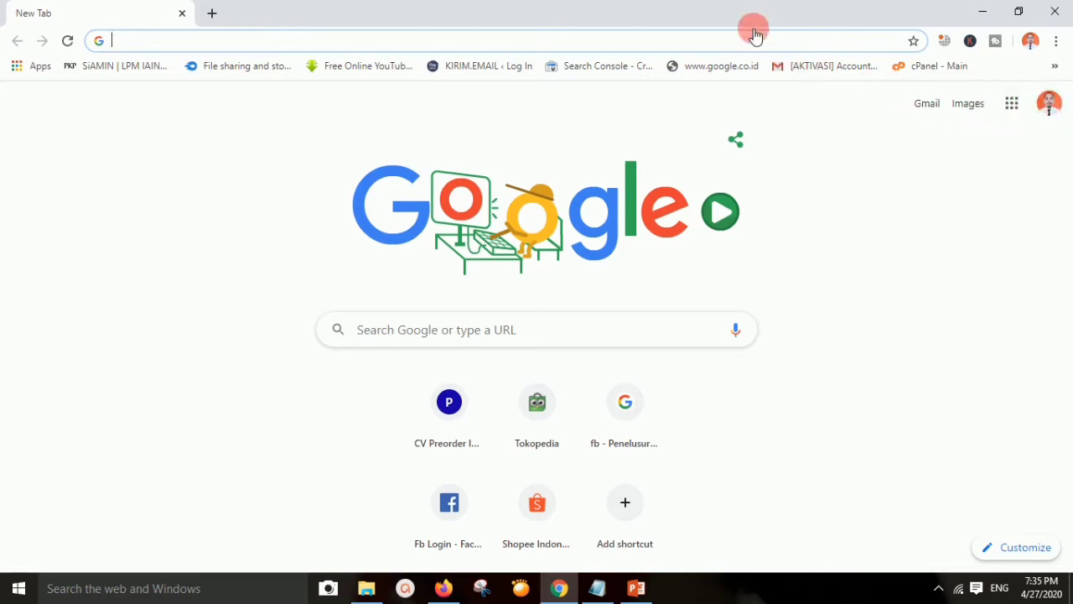
{"action": "type", "text": "classroom.google.com"}
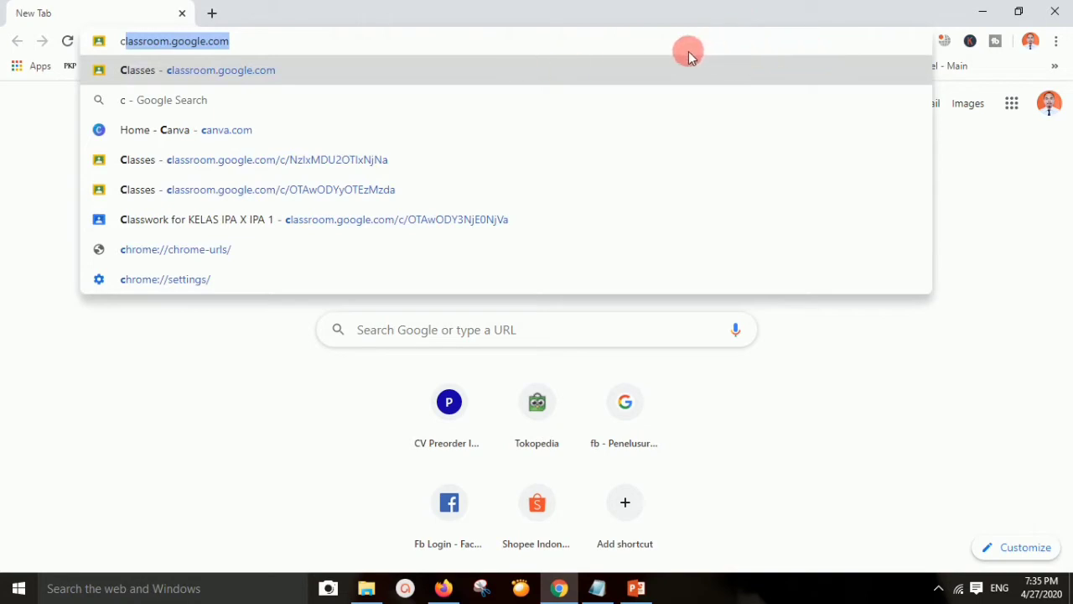
{"action": "left_click", "coordinate": [1012, 104]}
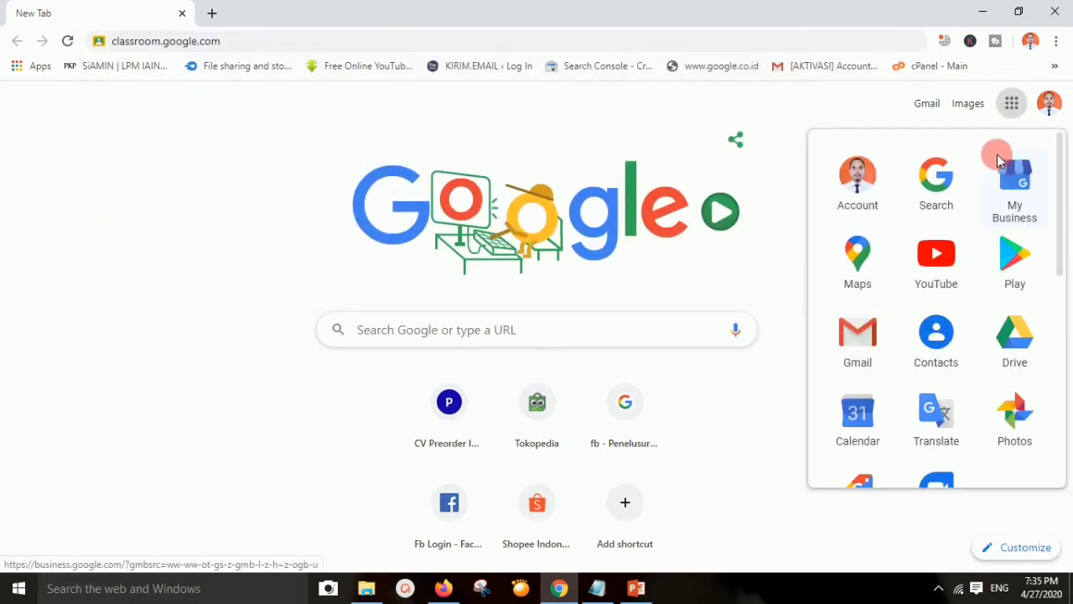
{"action": "scroll", "coordinate": [997, 154], "scroll_direction": "down", "scroll_amount": 6}
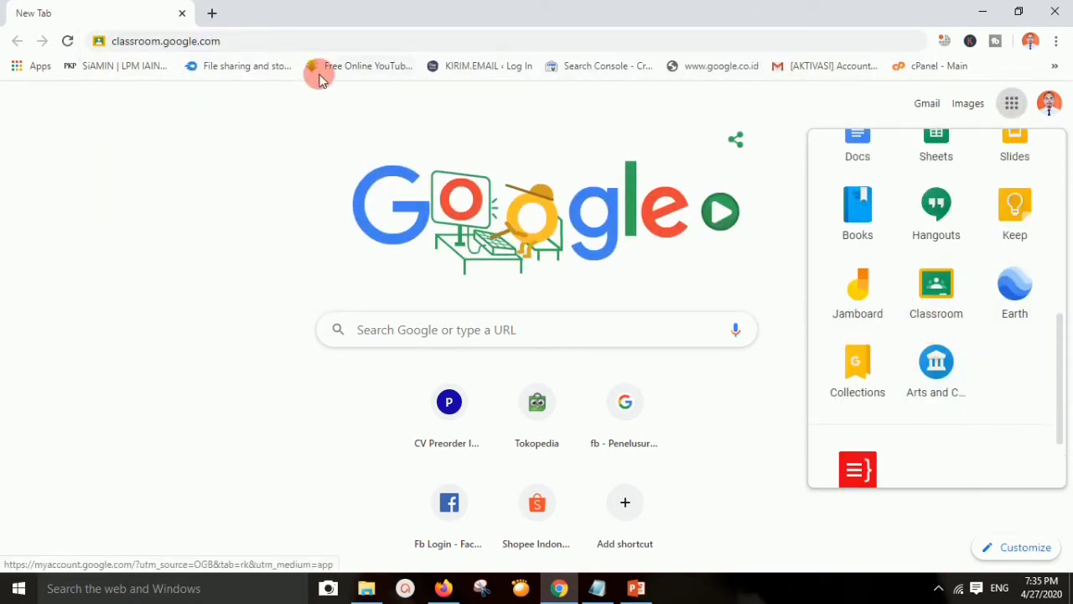
{"action": "left_click", "coordinate": [320, 46]}
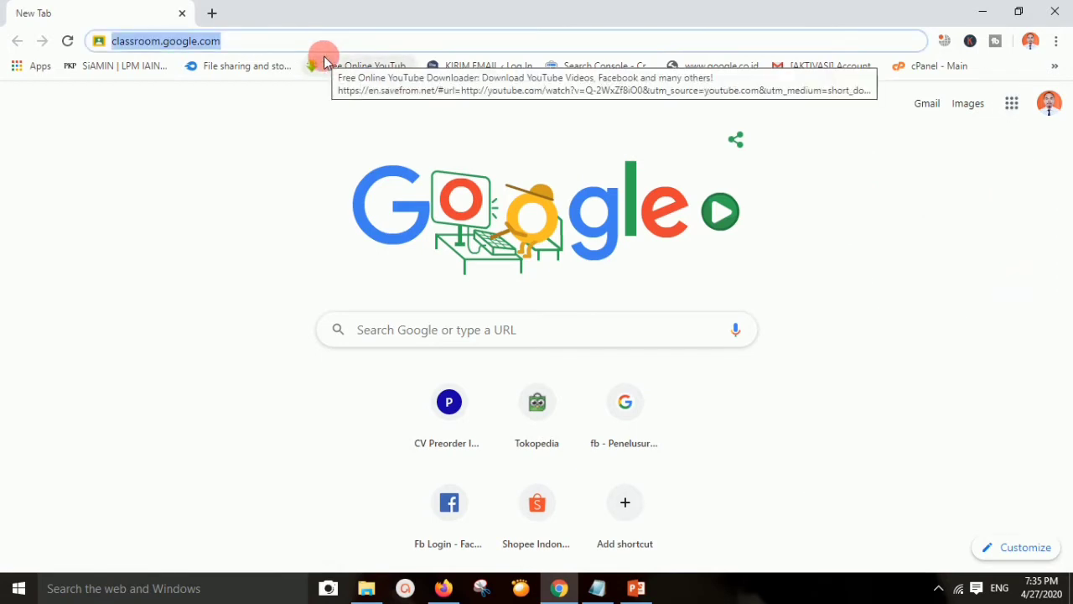
{"action": "key", "text": "Return"}
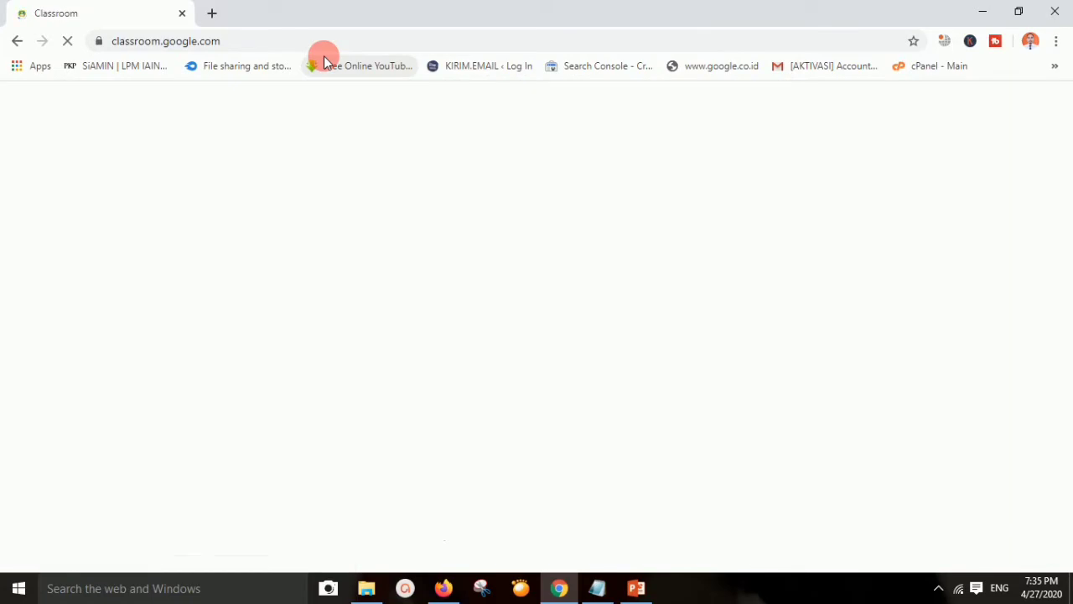
{"action": "scroll", "coordinate": [314, 218], "scroll_direction": "down", "scroll_amount": 5}
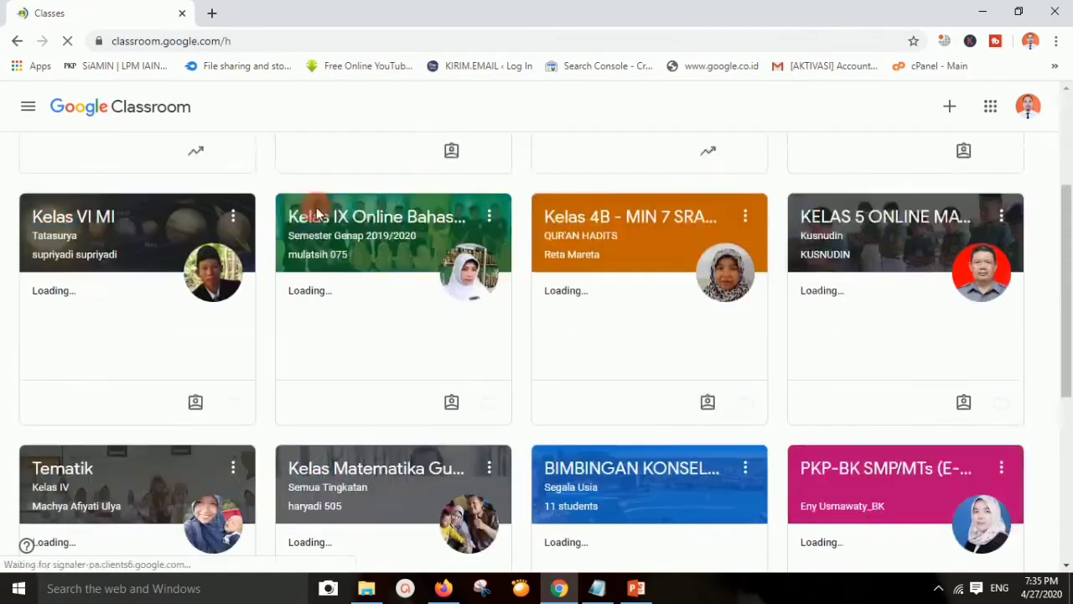
{"action": "scroll", "coordinate": [347, 270], "scroll_direction": "up", "scroll_amount": 3}
{"action": "scroll", "coordinate": [347, 270], "scroll_direction": "up", "scroll_amount": 3}
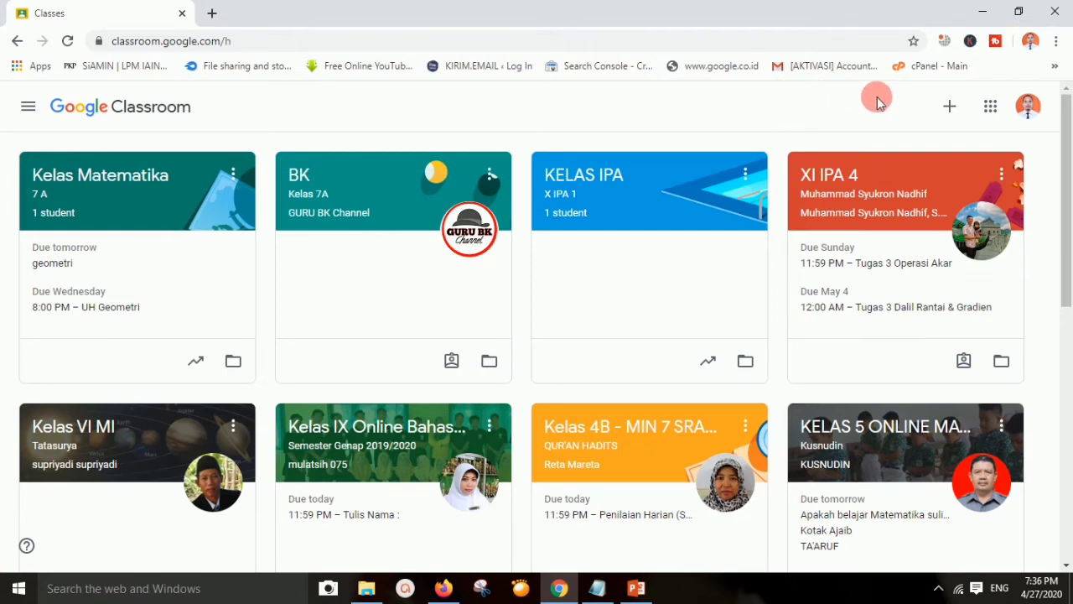
Step: Join the class by pasting the copied class code and highlight the Upcoming heading on its Stream page
{"action": "left_click", "coordinate": [951, 109]}
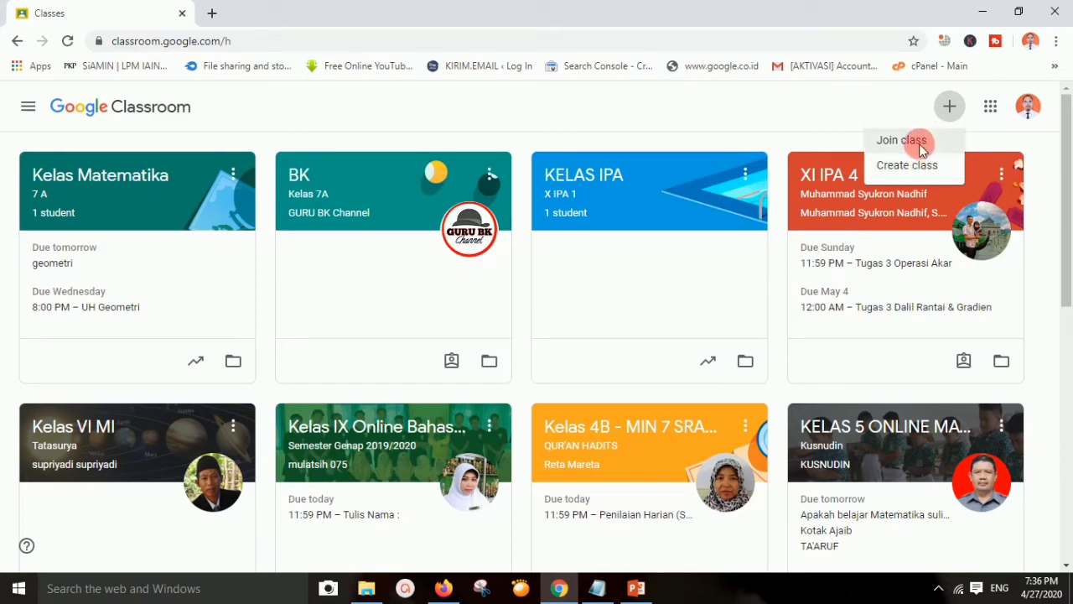
{"action": "left_click", "coordinate": [920, 144]}
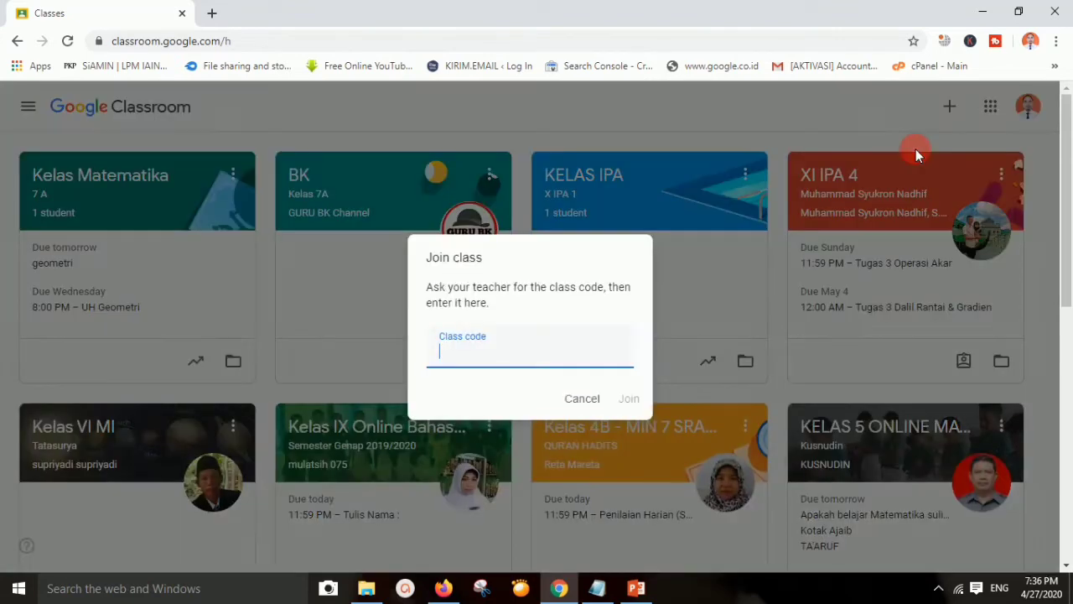
{"action": "key", "text": "ctrl+v"}
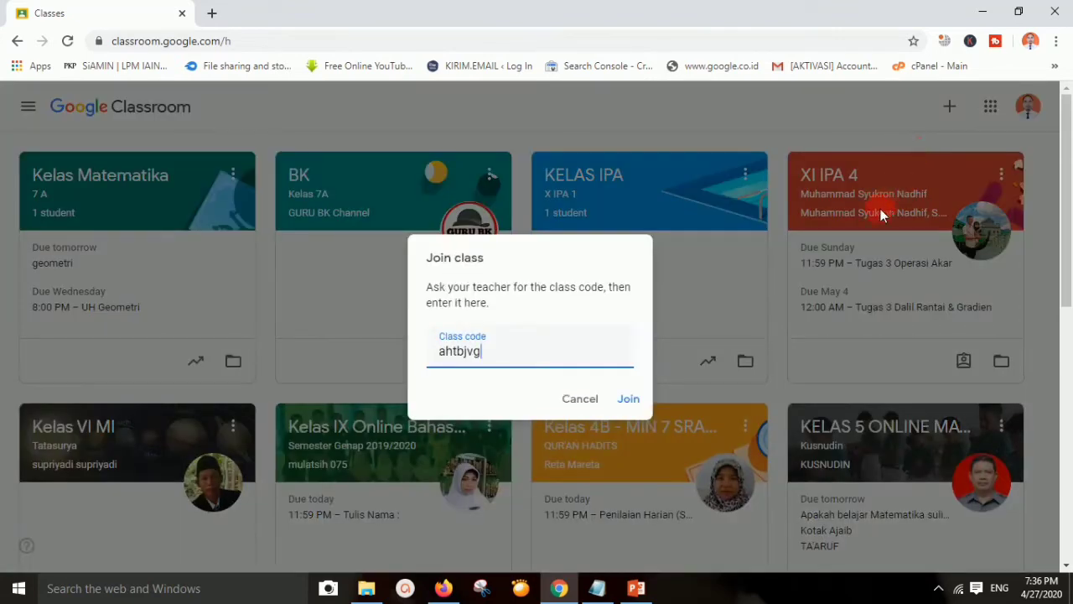
{"action": "left_click", "coordinate": [627, 398]}
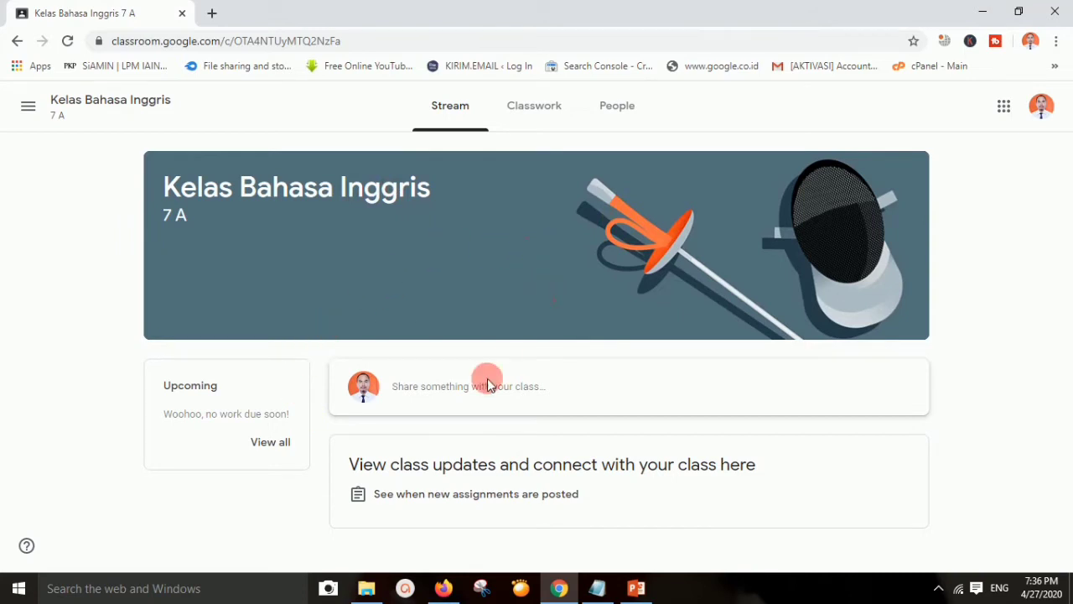
{"action": "left_click_drag", "start_coordinate": [165, 394], "coordinate": [248, 399]}
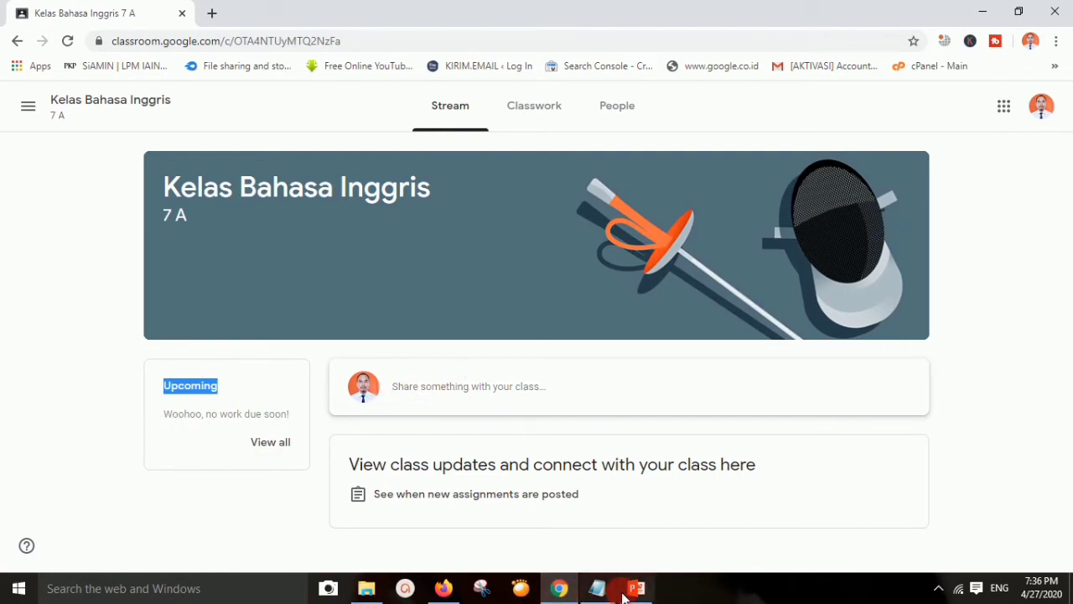
Step: Highlight memberi materi in the Notepad outline, and in Firefox close the enlarged class code and open Tugas Kelas
{"action": "left_click", "coordinate": [597, 588]}
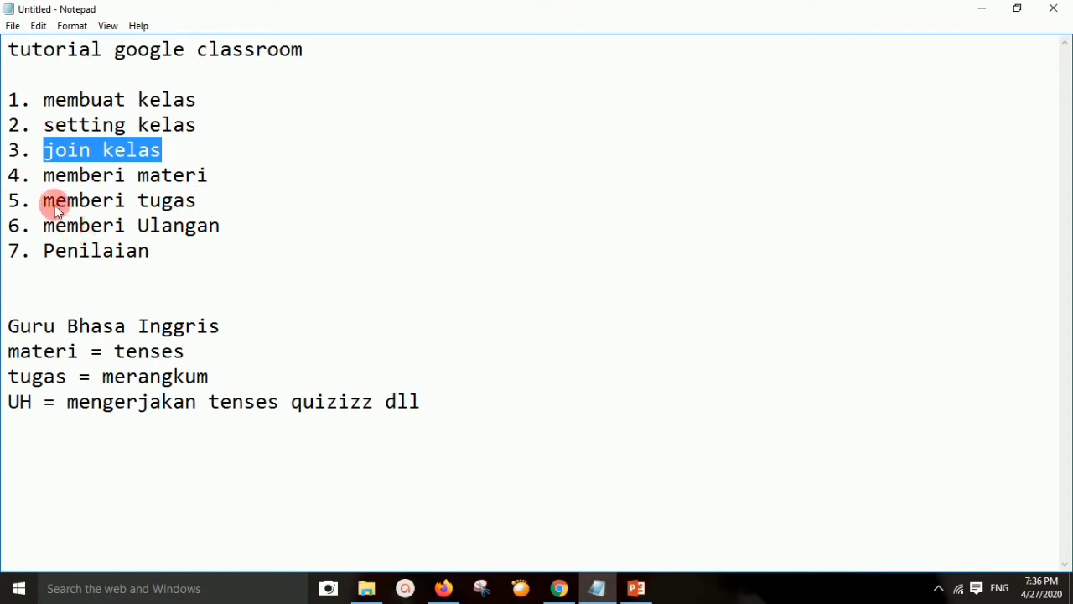
{"action": "left_click_drag", "start_coordinate": [44, 174], "coordinate": [210, 174]}
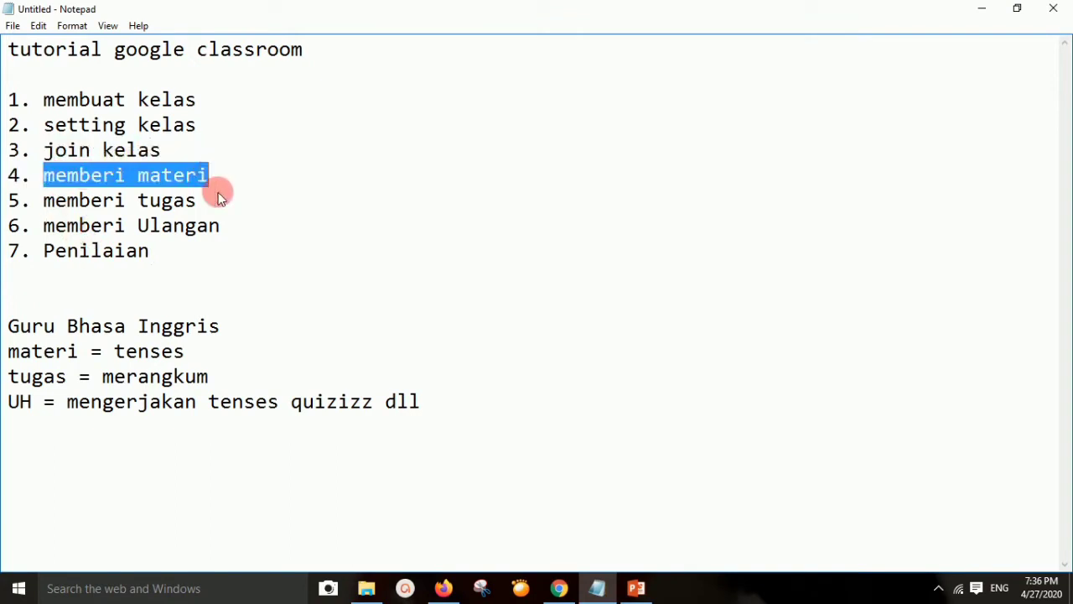
{"action": "left_click", "coordinate": [438, 587]}
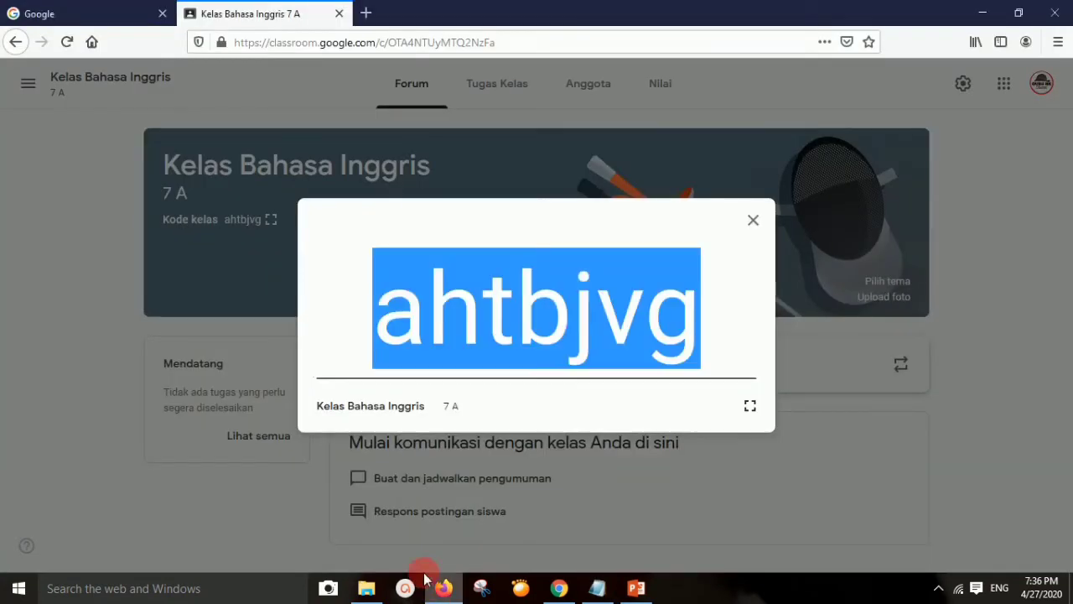
{"action": "left_click", "coordinate": [750, 223]}
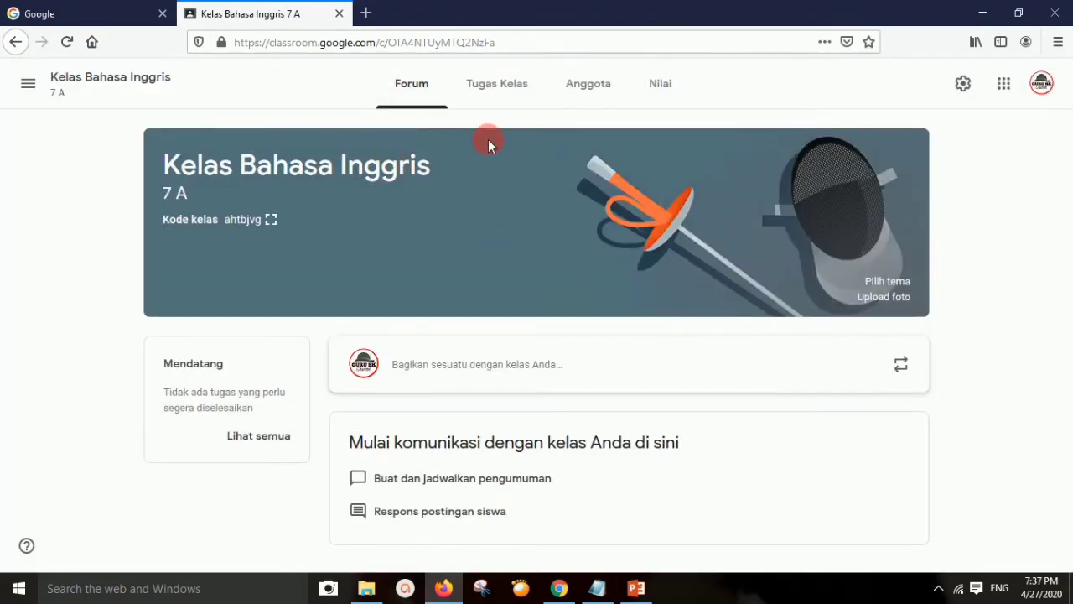
{"action": "left_click", "coordinate": [485, 82]}
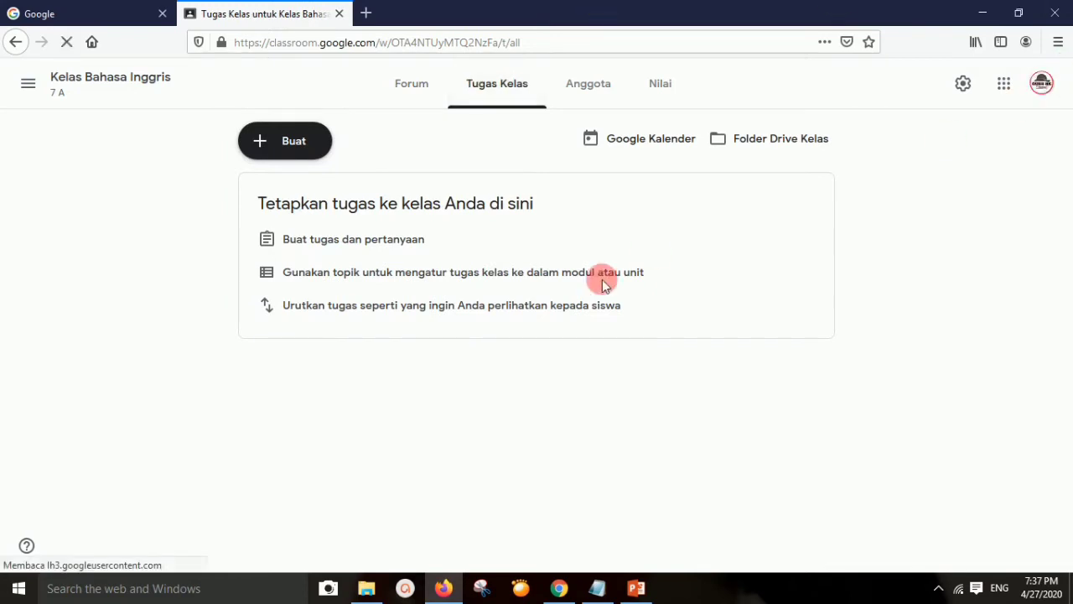
Step: Check the Notepad outline once more and create a new Materi item in Tugas Kelas in Firefox
{"action": "left_click", "coordinate": [611, 591]}
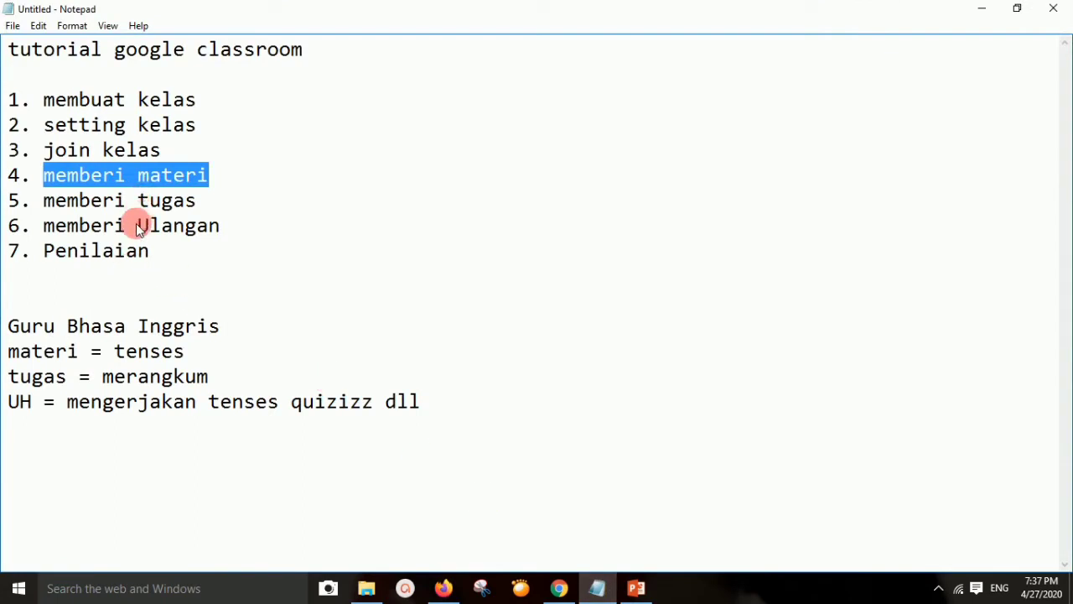
{"action": "left_click", "coordinate": [444, 587]}
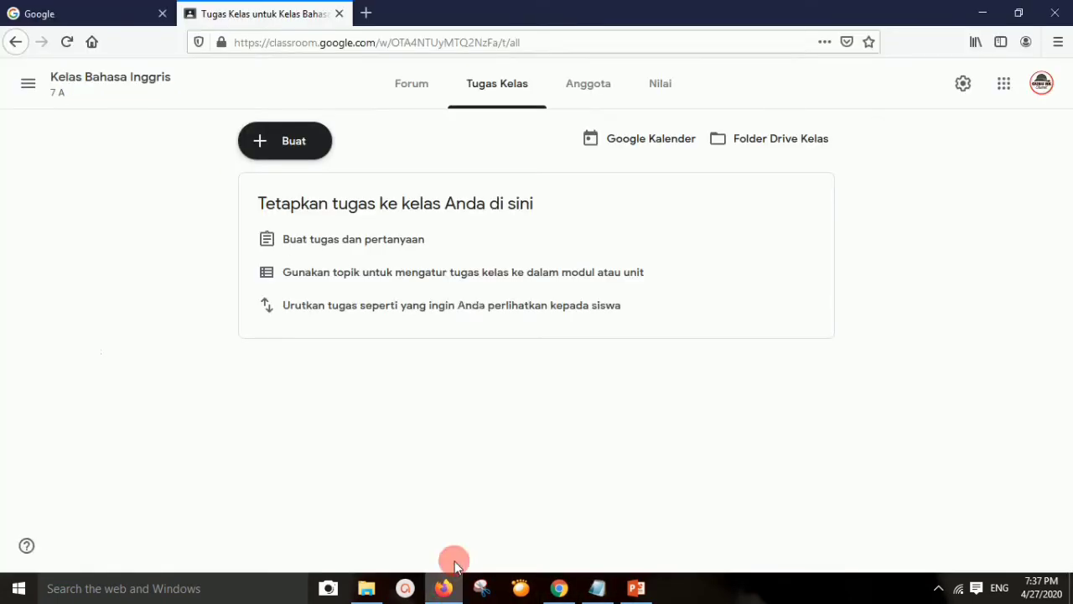
{"action": "left_click", "coordinate": [324, 138]}
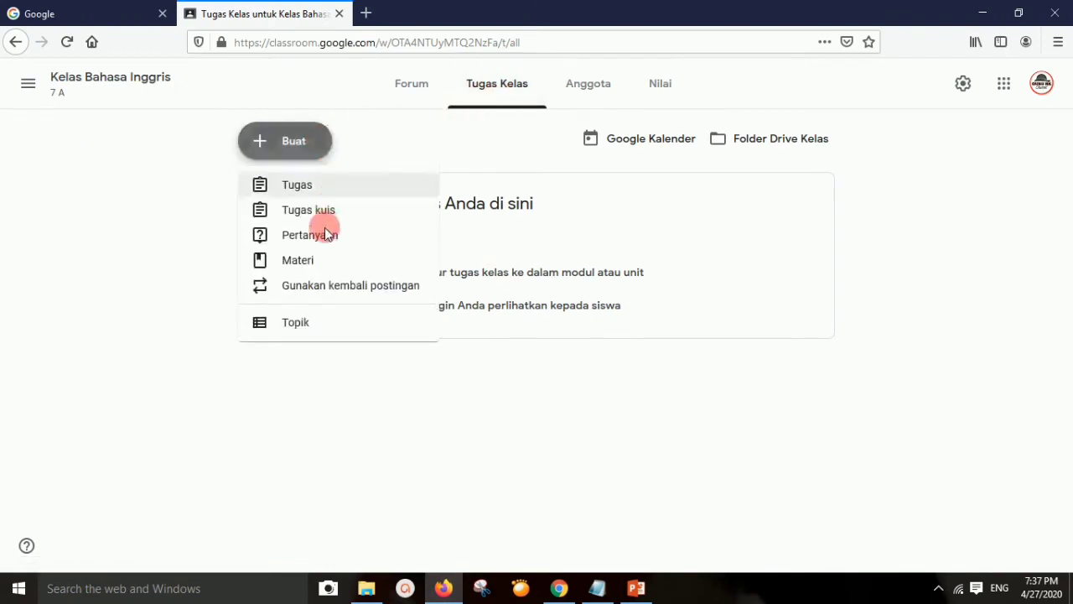
{"action": "left_click", "coordinate": [304, 262]}
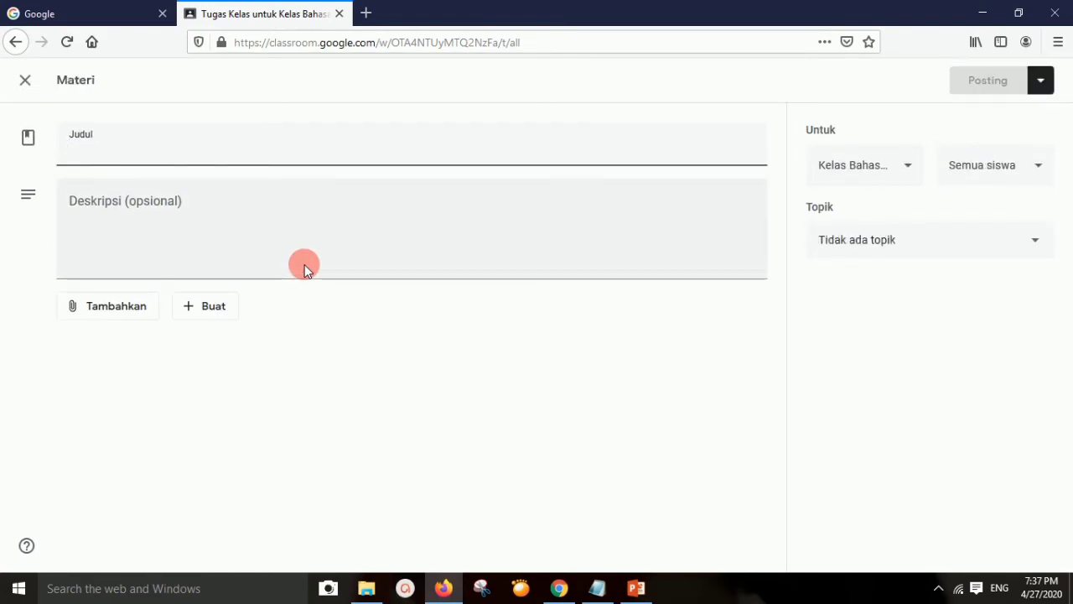
Step: Review the description field and the Tambahkan and Buat attachment options of the Materi form
{"action": "left_click", "coordinate": [161, 199]}
{"action": "left_click", "coordinate": [134, 311]}
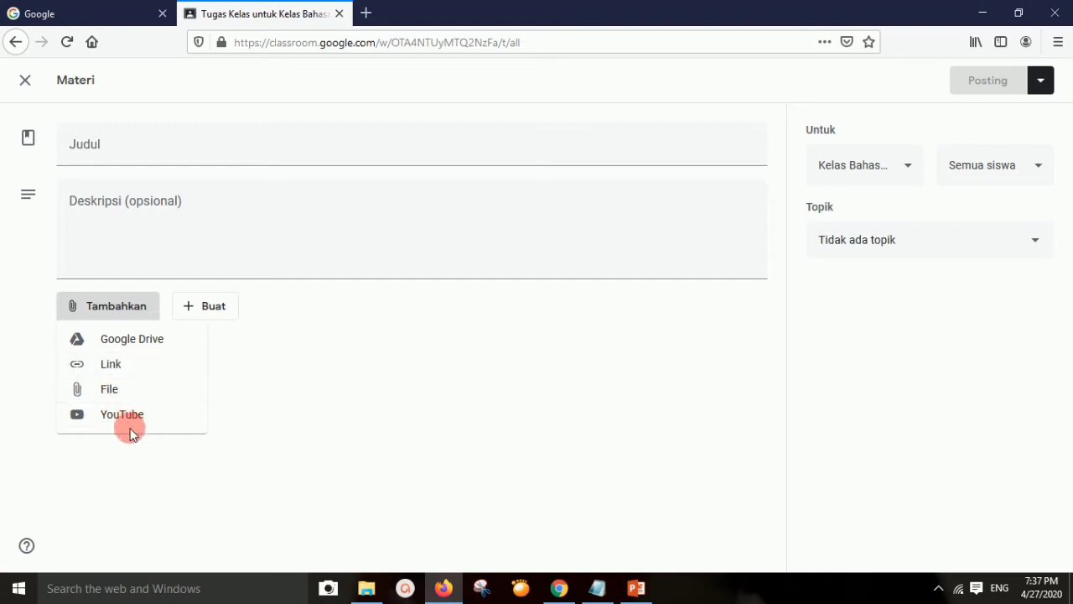
{"action": "left_click", "coordinate": [217, 314]}
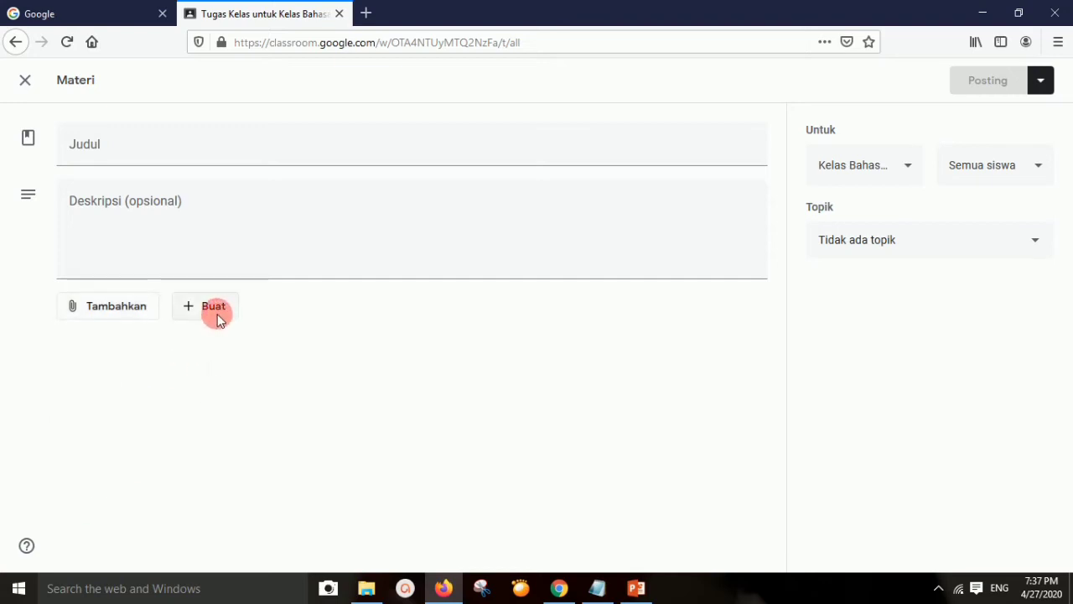
{"action": "left_click", "coordinate": [217, 314]}
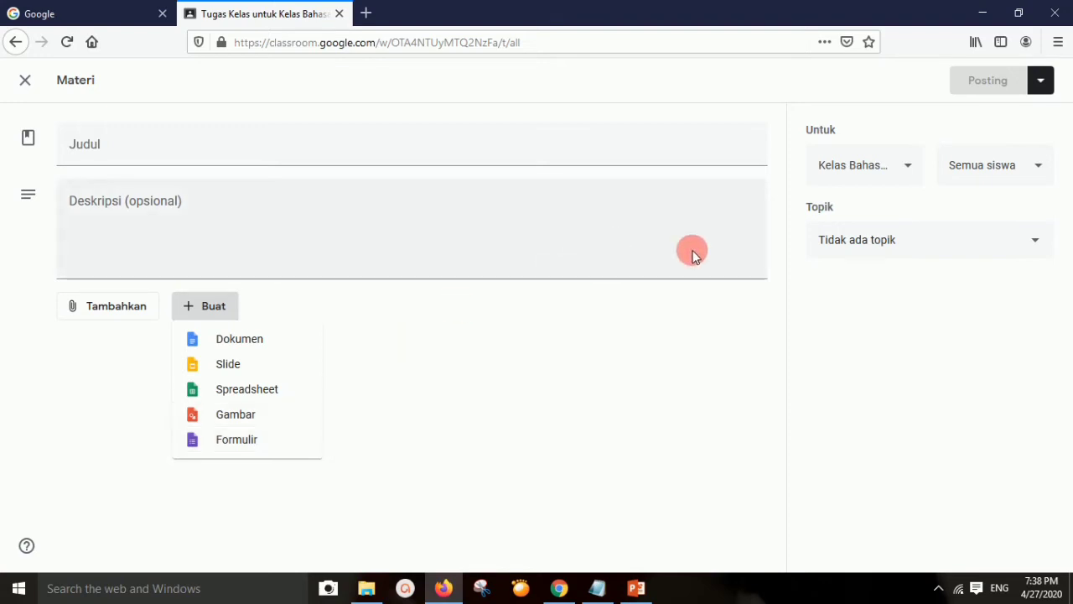
Step: Review the class and student choices under Untuk without changing the selected recipients
{"action": "left_click", "coordinate": [898, 164]}
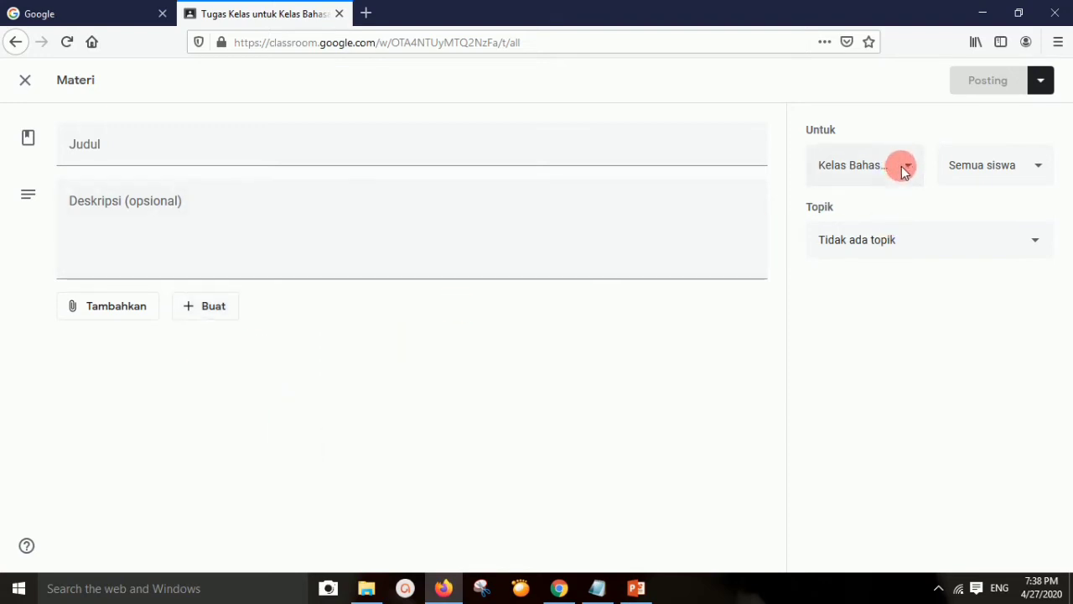
{"action": "left_click", "coordinate": [901, 166]}
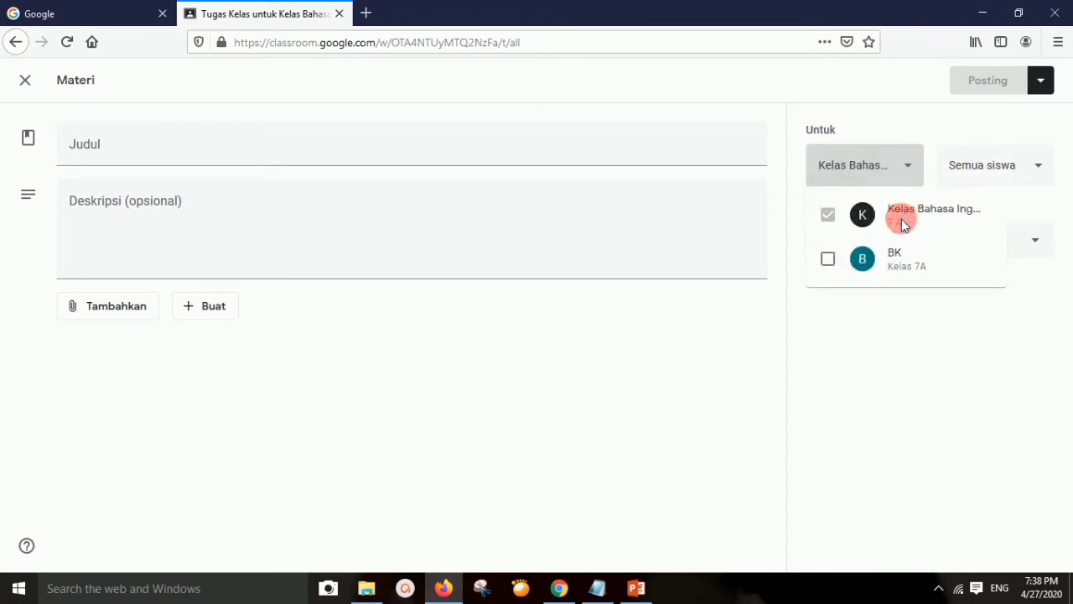
{"action": "left_click", "coordinate": [892, 345]}
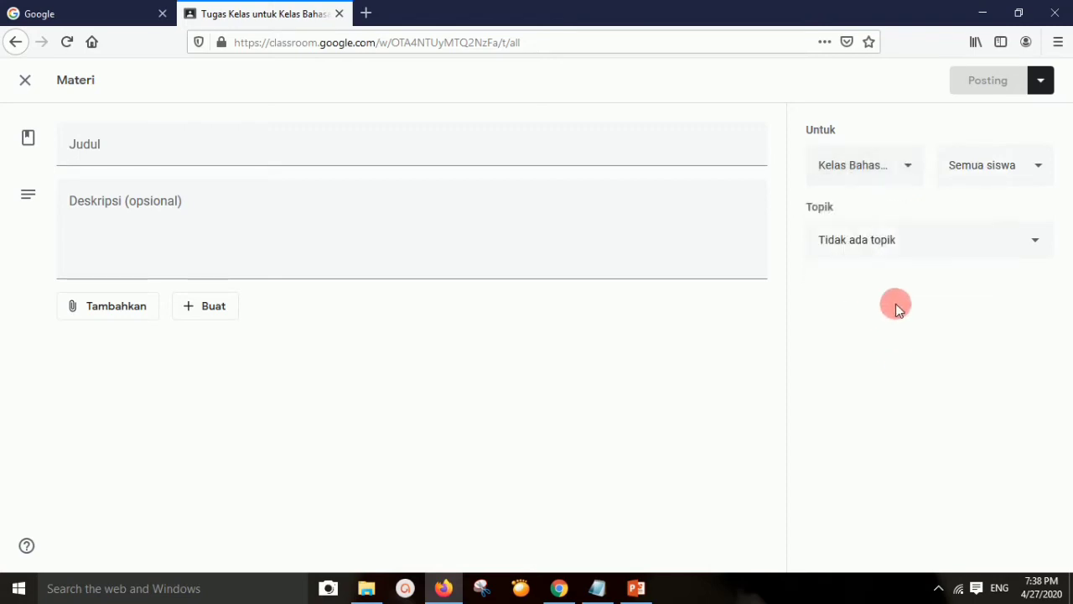
{"action": "left_click", "coordinate": [991, 176]}
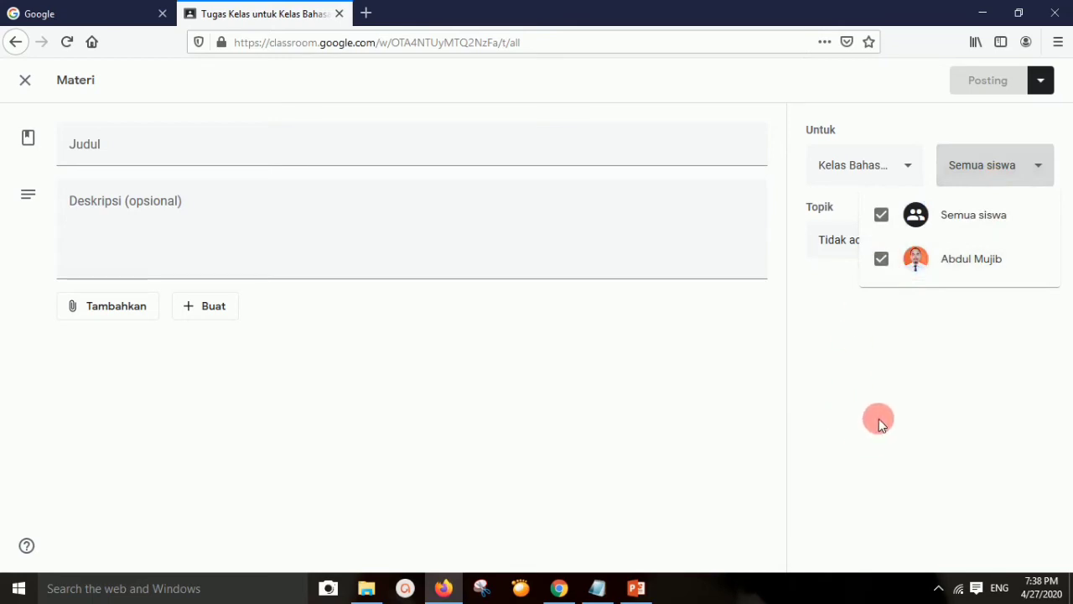
{"action": "left_click", "coordinate": [962, 291]}
Step: Create a new topic named Tenses for the material
{"action": "left_click", "coordinate": [914, 245]}
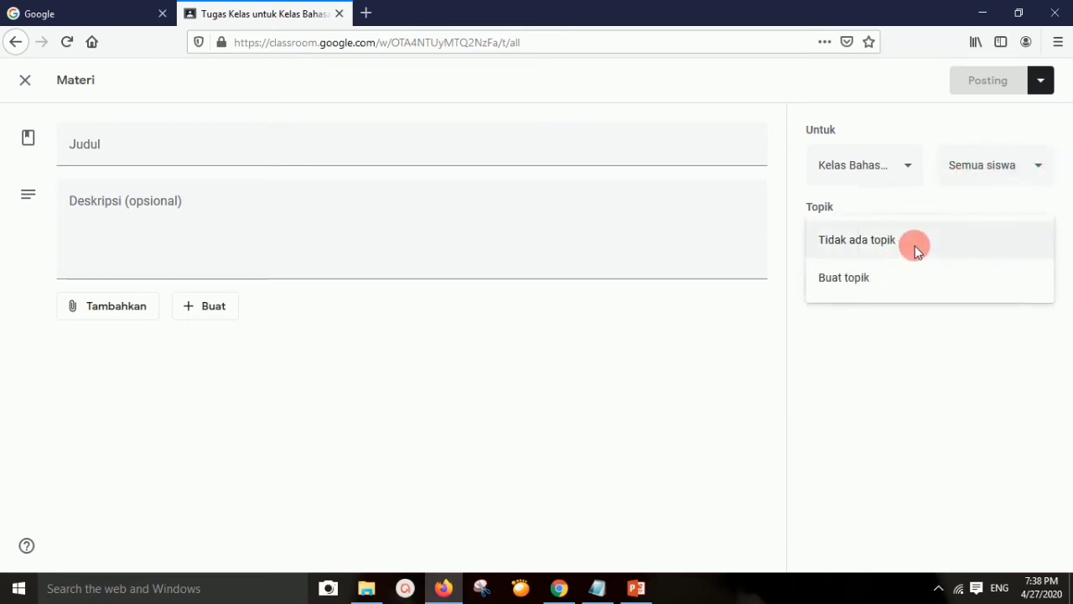
{"action": "left_click", "coordinate": [907, 275]}
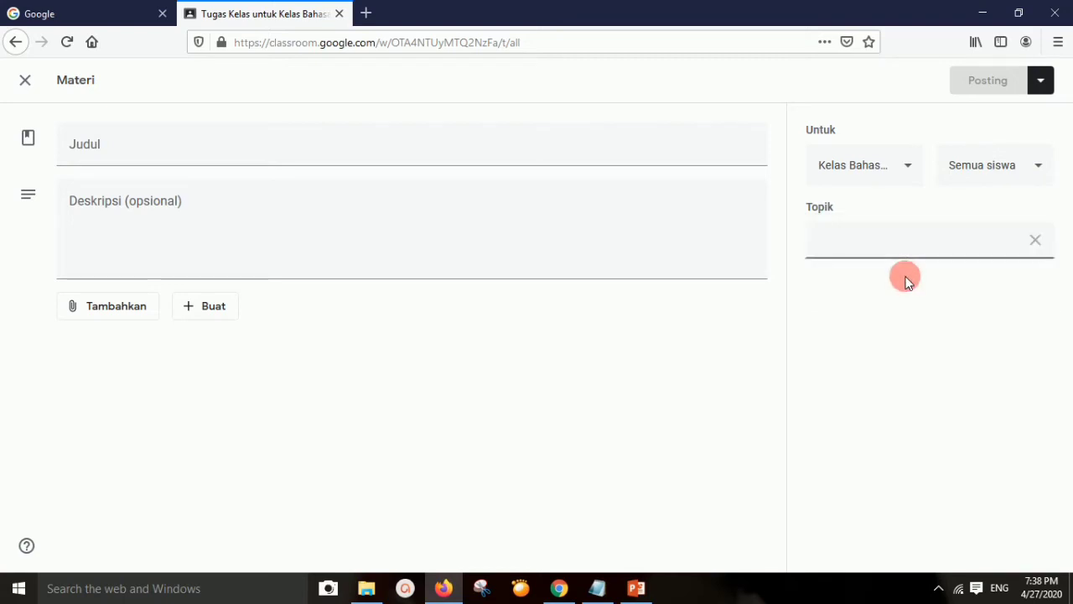
{"action": "type", "text": "Tenses"}
{"action": "left_click", "coordinate": [940, 293]}
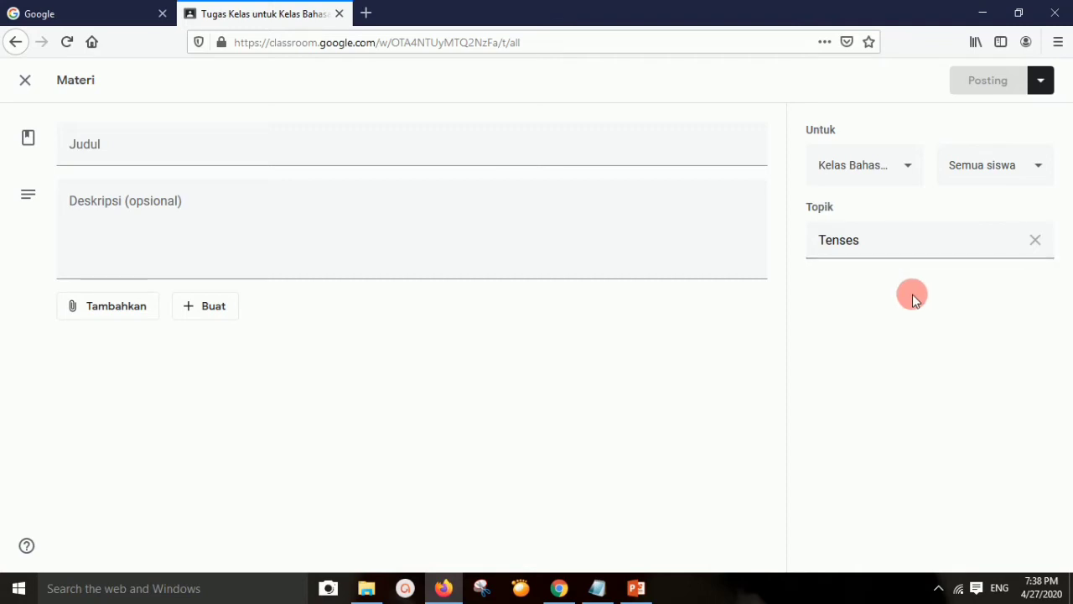
Step: Title the material "16 Tenses" and enter the description "Silahkan dibaca dan dipahami"
{"action": "left_click", "coordinate": [225, 148]}
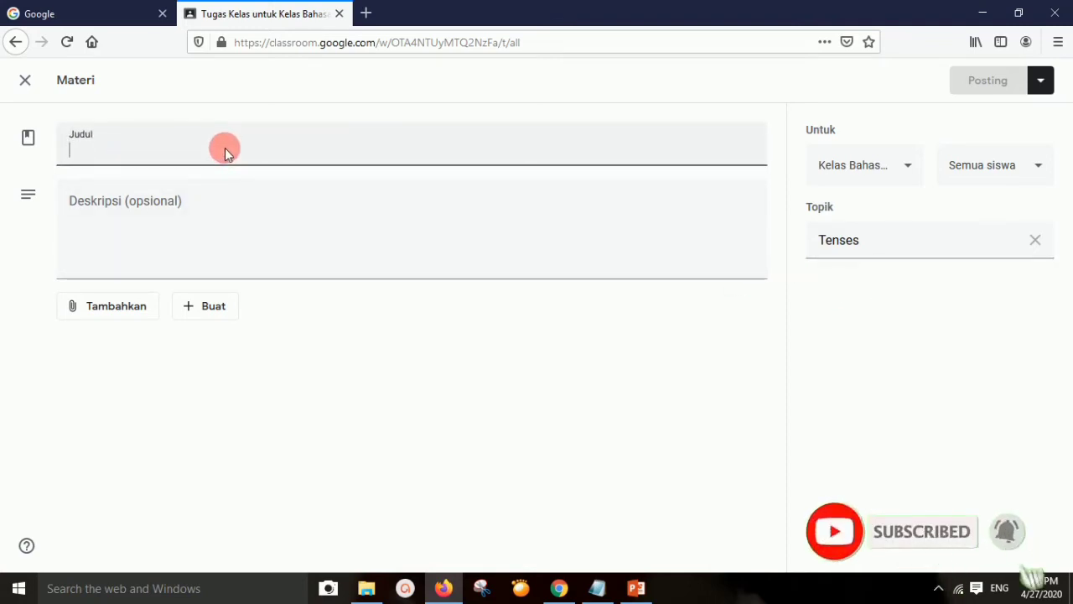
{"action": "type", "text": "16 Tenses"}
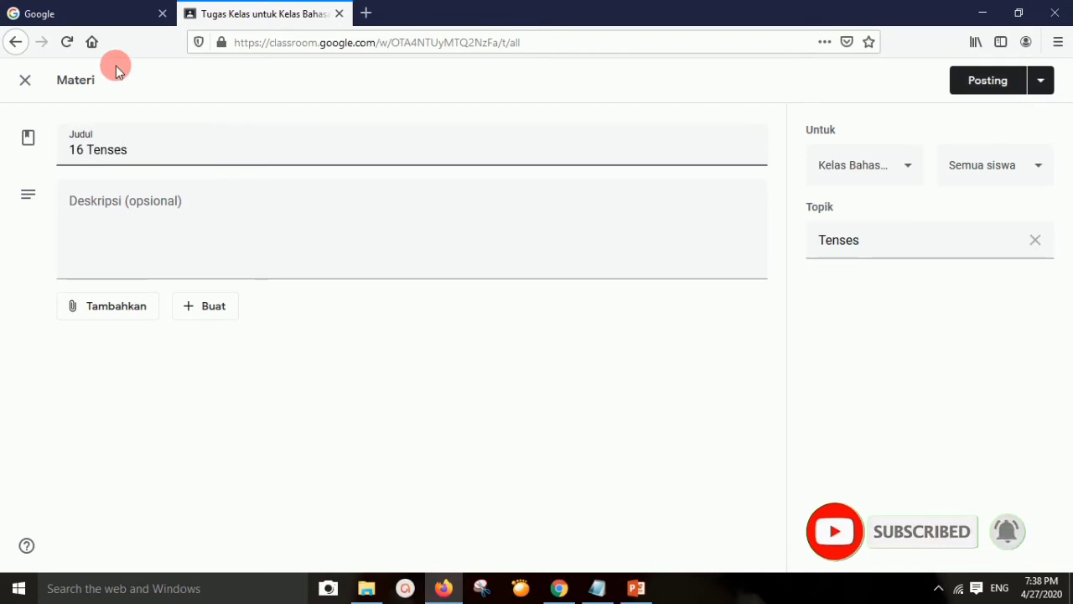
{"action": "left_click", "coordinate": [118, 210]}
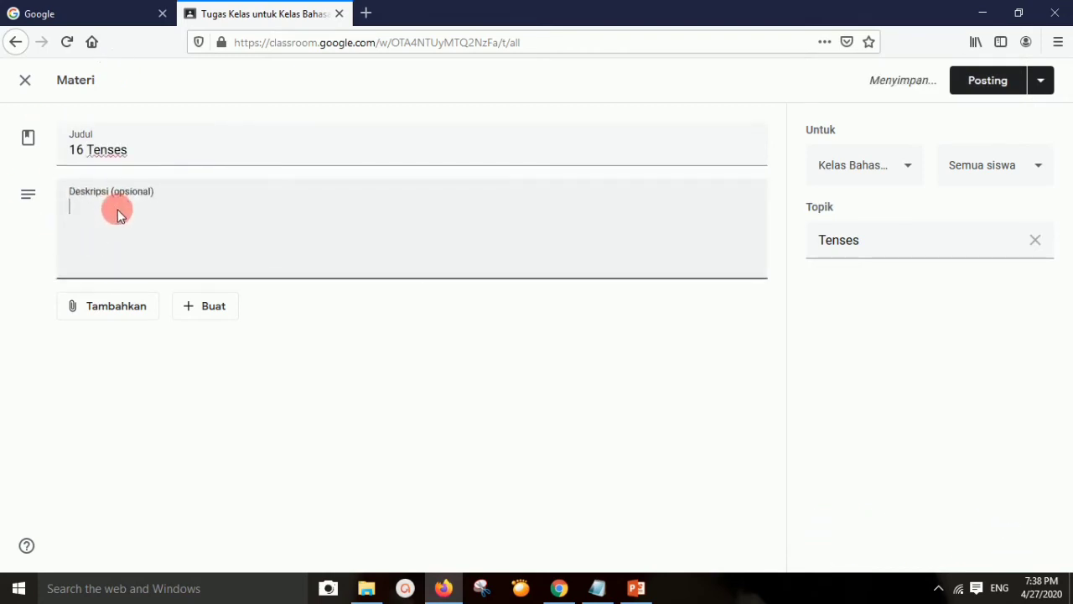
{"action": "type", "text": "Silahk"}
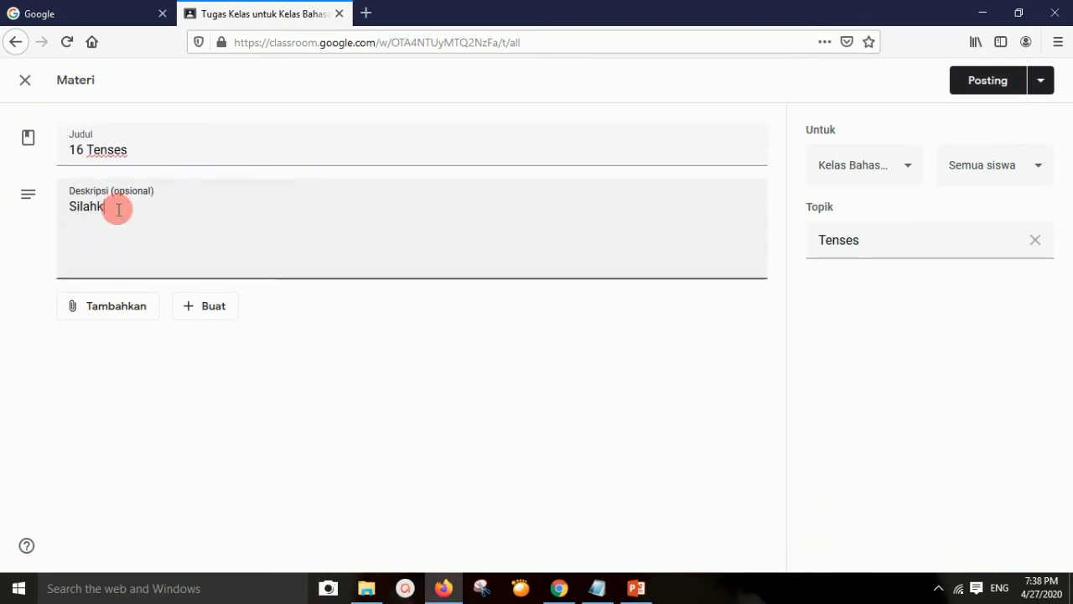
{"action": "type", "text": "andi ba"}
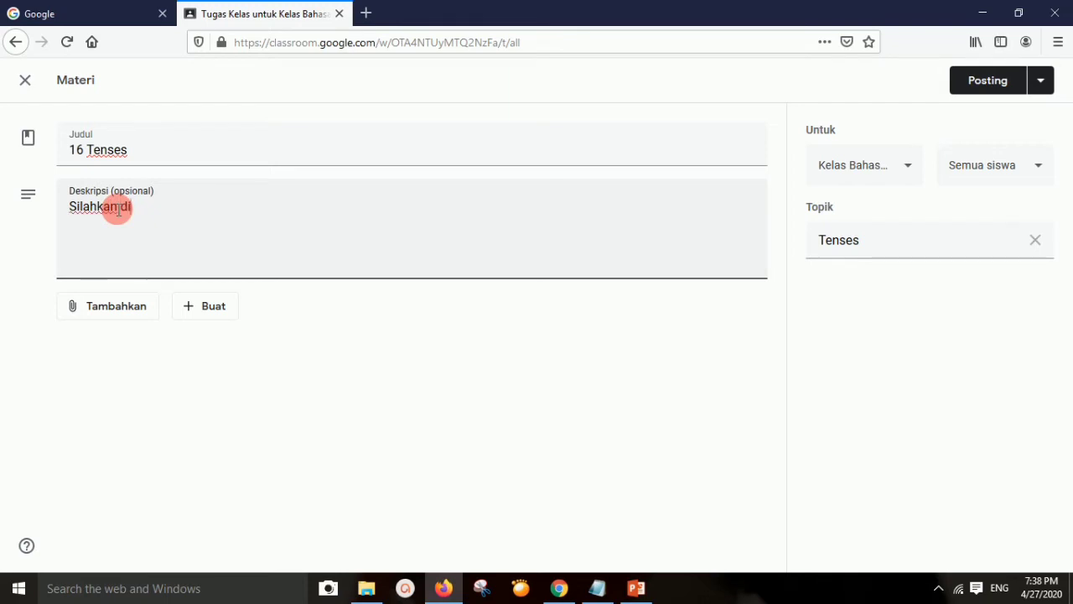
{"action": "key", "text": "BackSpace"}
{"action": "key", "text": "BackSpace"}
{"action": "type", "text": "baca dan dipahami"}
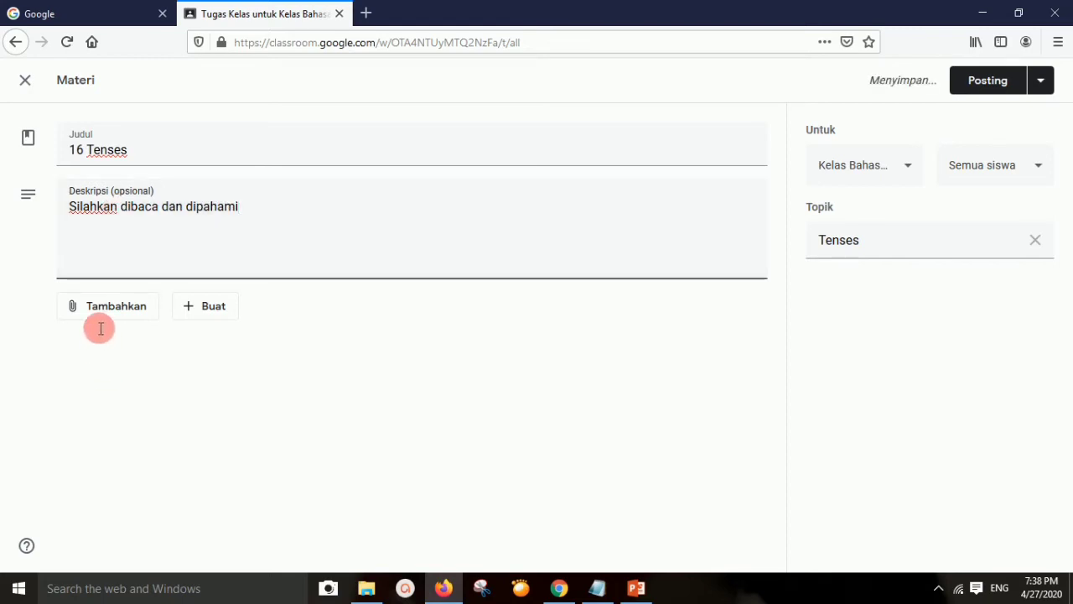
Step: Search YouTube for "mahir 16 tenses dalam 20 menit" as a video attachment for the material
{"action": "left_click", "coordinate": [130, 306]}
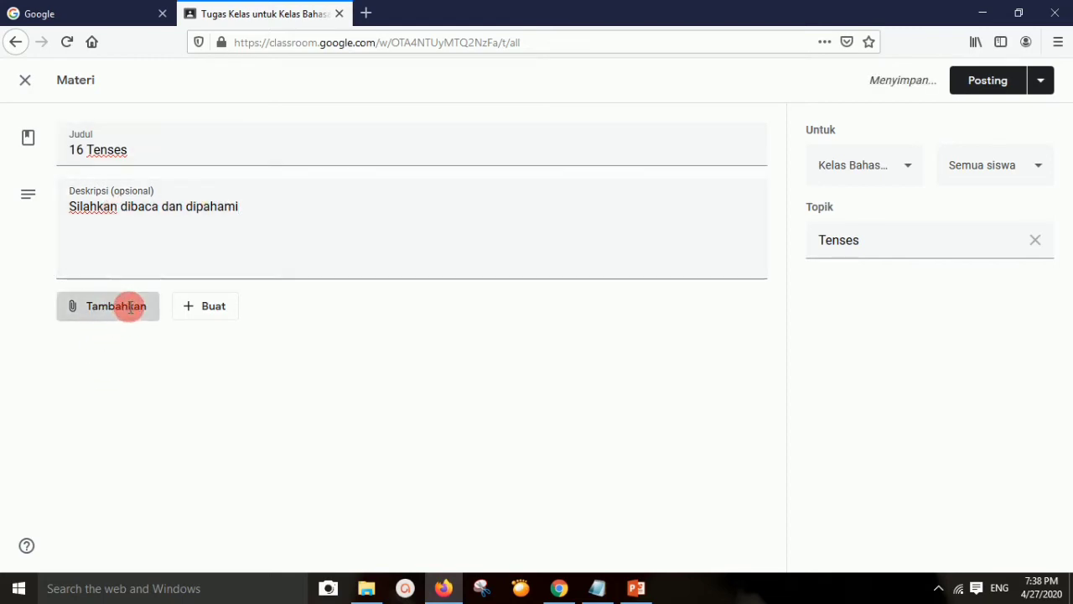
{"action": "left_click", "coordinate": [126, 412]}
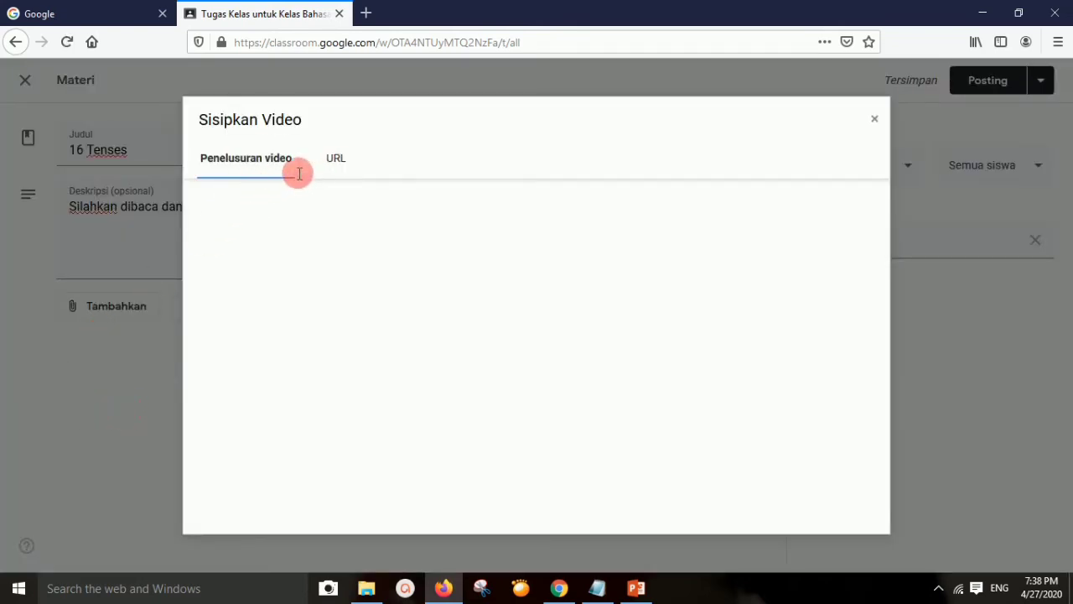
{"action": "left_click", "coordinate": [330, 208]}
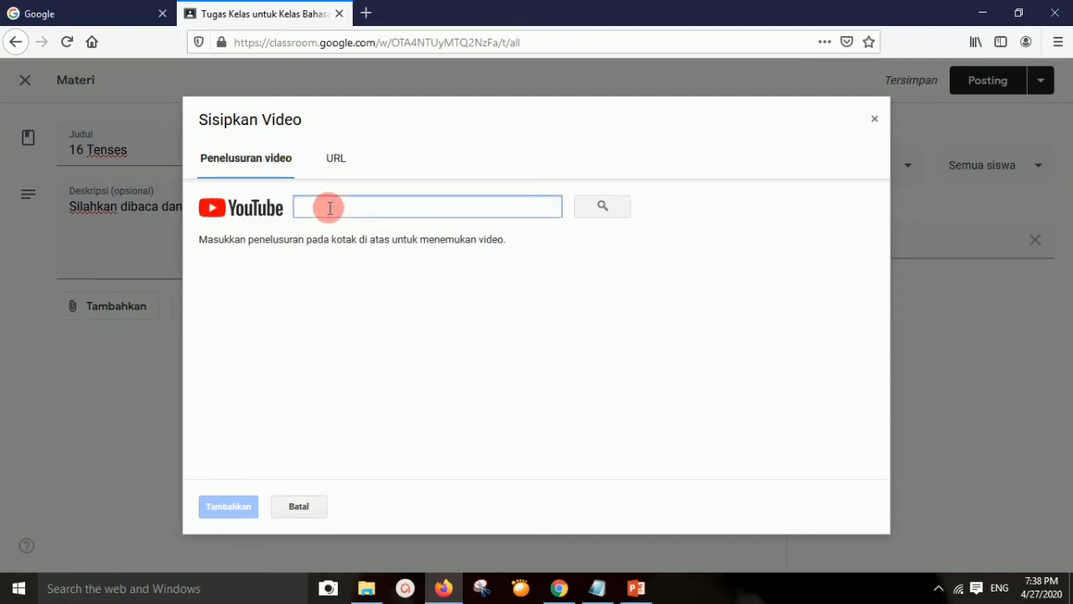
{"action": "type", "text": "mai"}
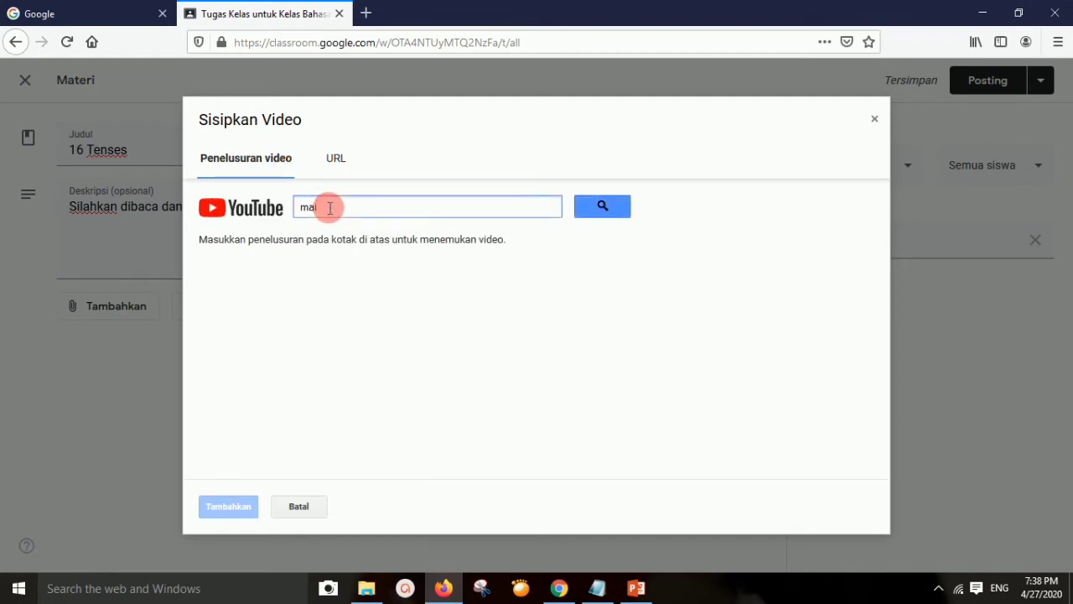
{"action": "type", "text": "hir 16 tenses dalam "}
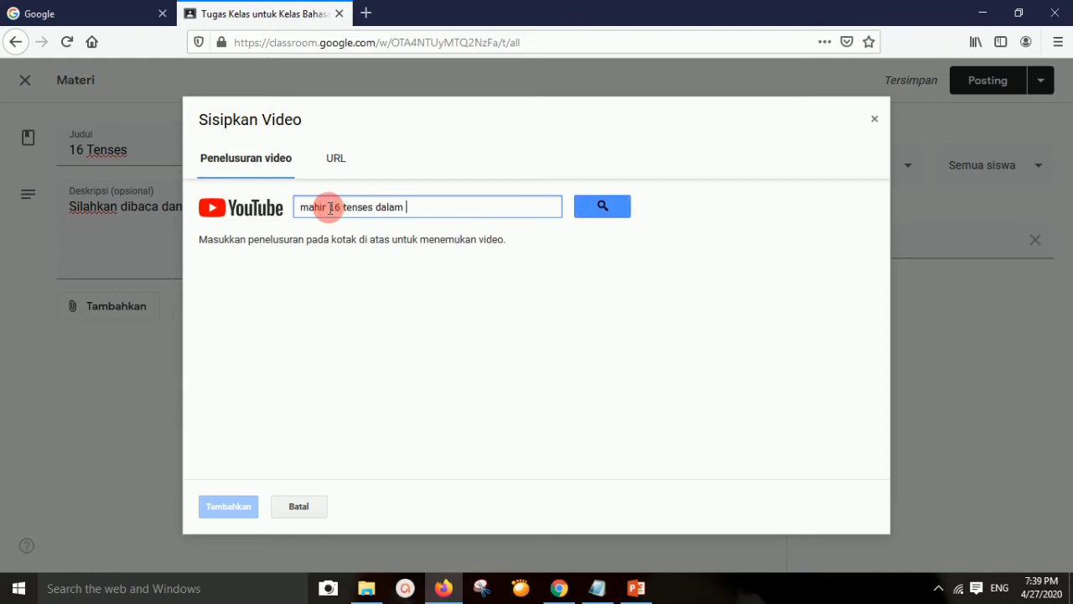
{"action": "type", "text": "29"}
{"action": "key", "text": "Return"}
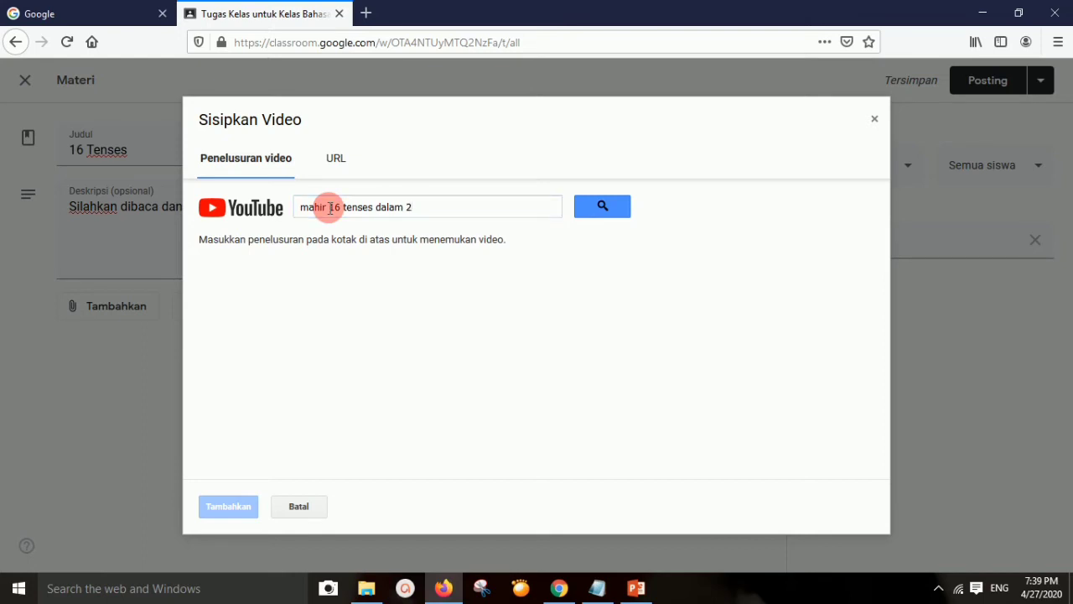
{"action": "left_click", "coordinate": [433, 209]}
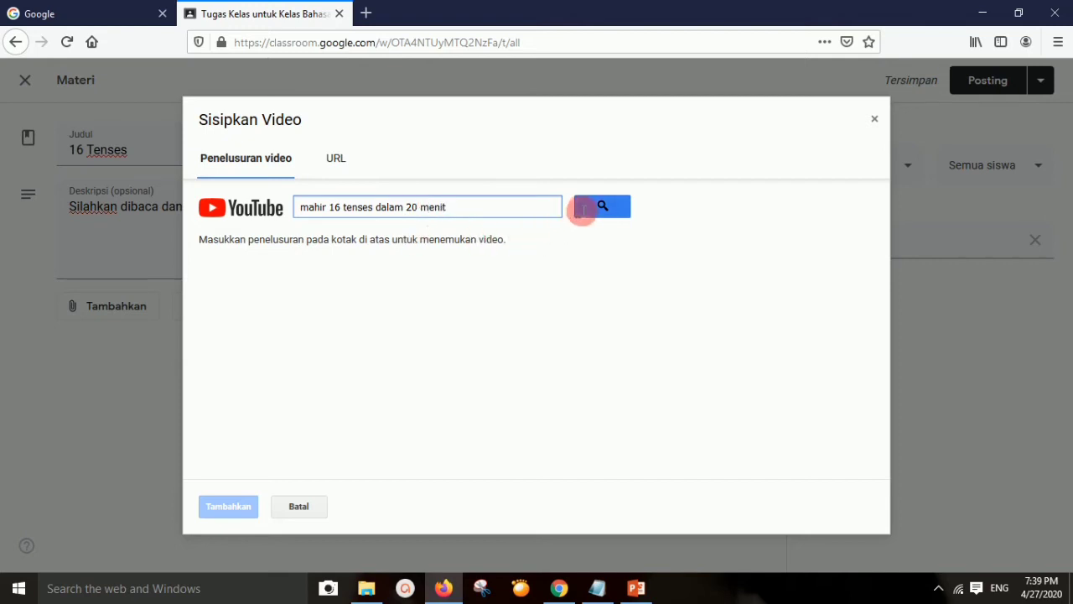
{"action": "left_click", "coordinate": [583, 208]}
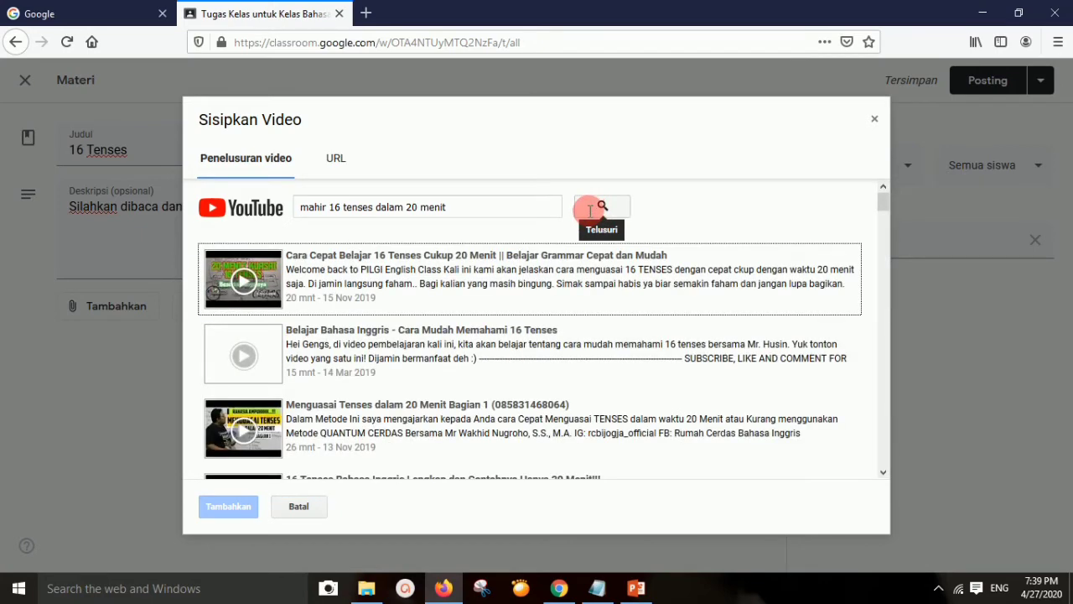
Step: Attach the video "16 Tenses Bahasa Inggris Lengkap dan Contohnya Hanya 20 Menit!!!" from the search results to the material
{"action": "scroll", "coordinate": [459, 285], "scroll_direction": "down", "scroll_amount": 4}
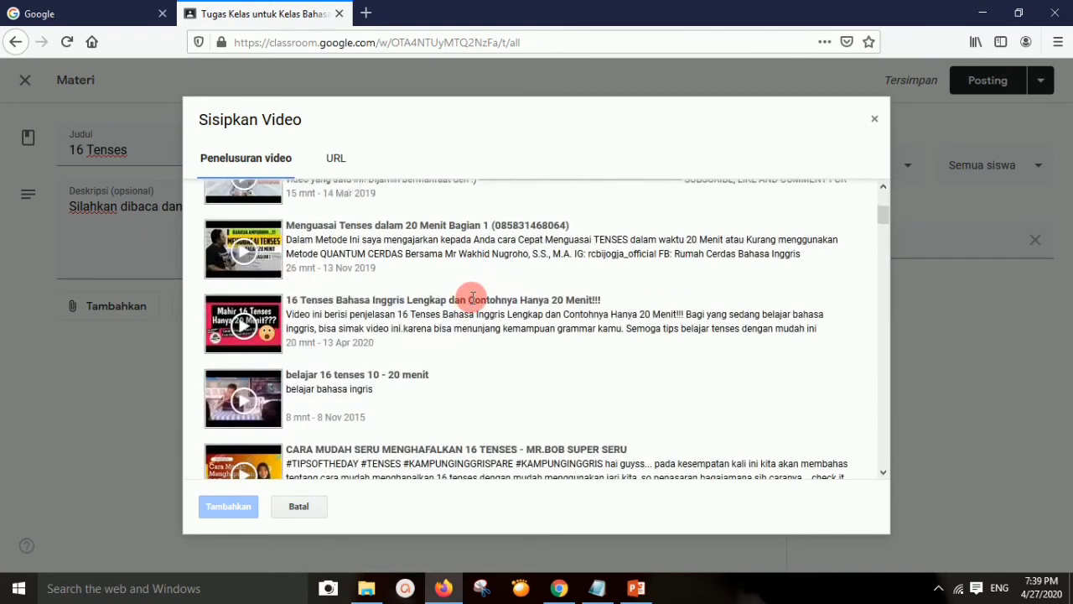
{"action": "scroll", "coordinate": [477, 285], "scroll_direction": "down", "scroll_amount": 10}
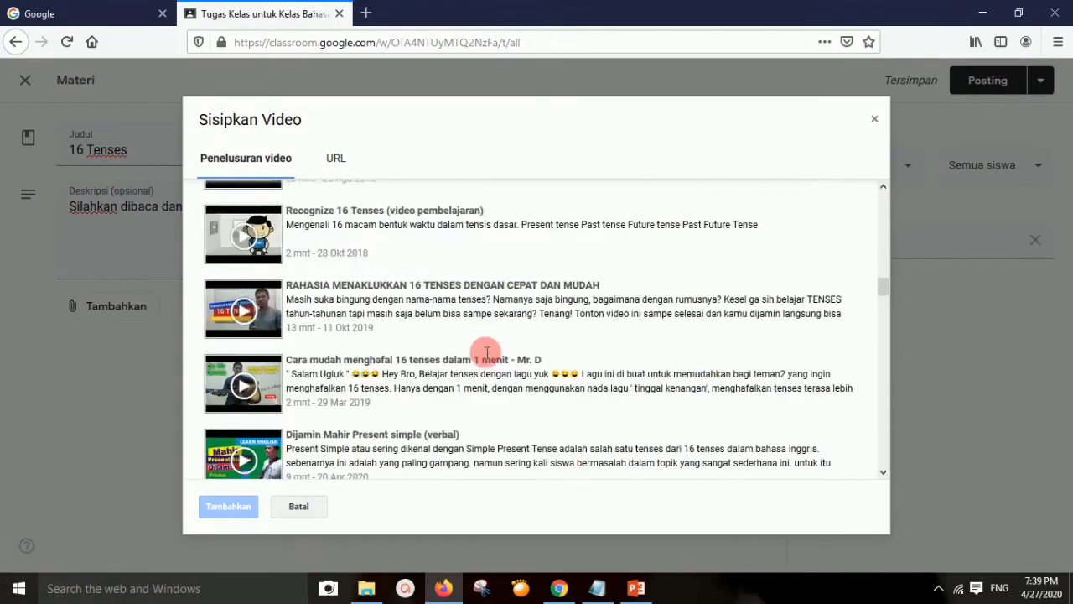
{"action": "scroll", "coordinate": [488, 353], "scroll_direction": "down", "scroll_amount": 15}
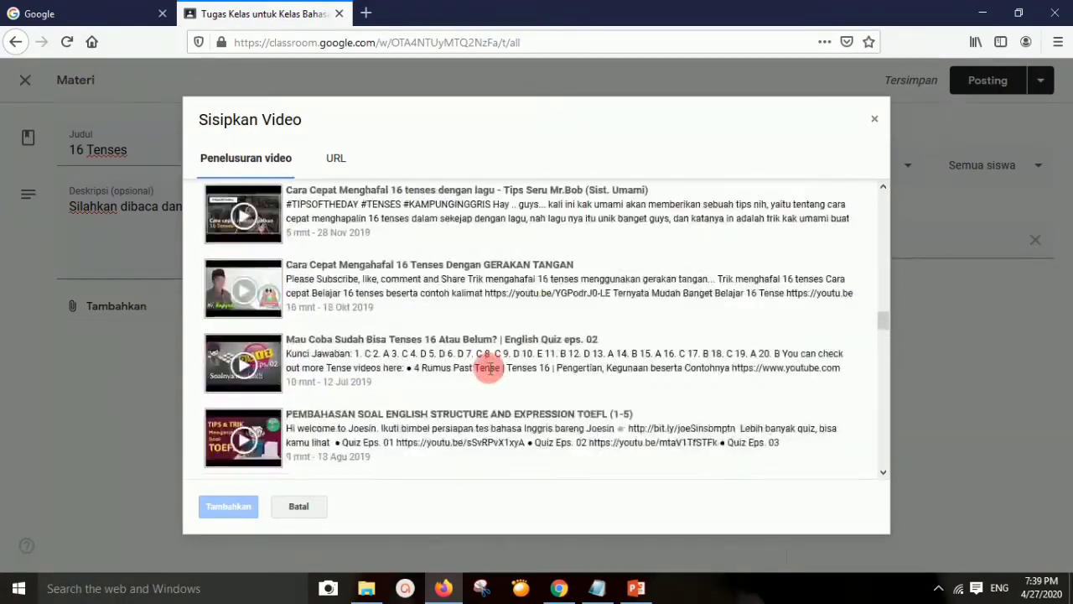
{"action": "scroll", "coordinate": [477, 360], "scroll_direction": "up", "scroll_amount": 15}
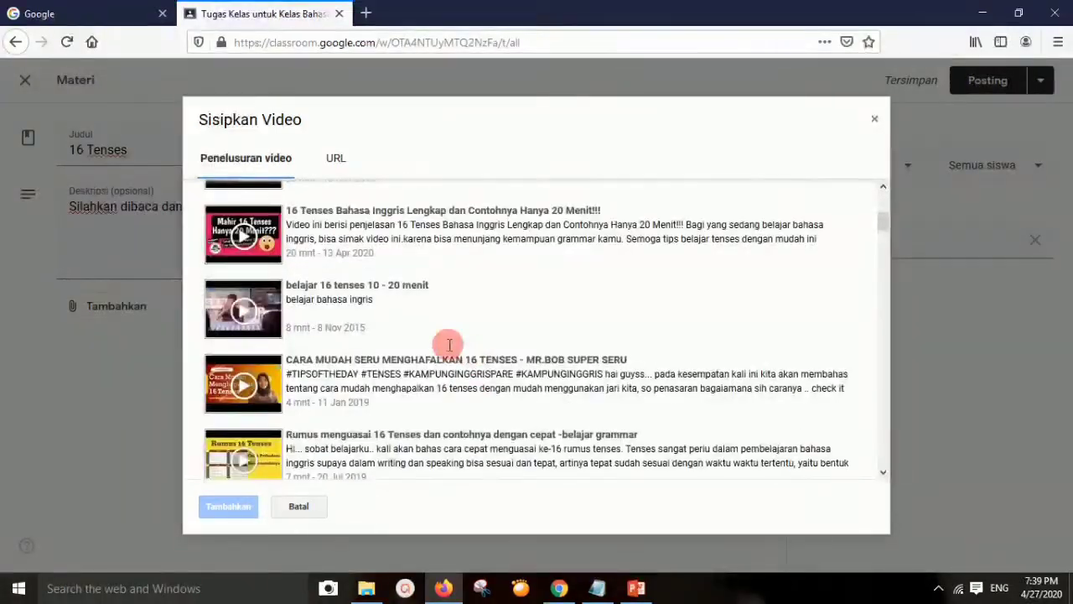
{"action": "left_click", "coordinate": [384, 230]}
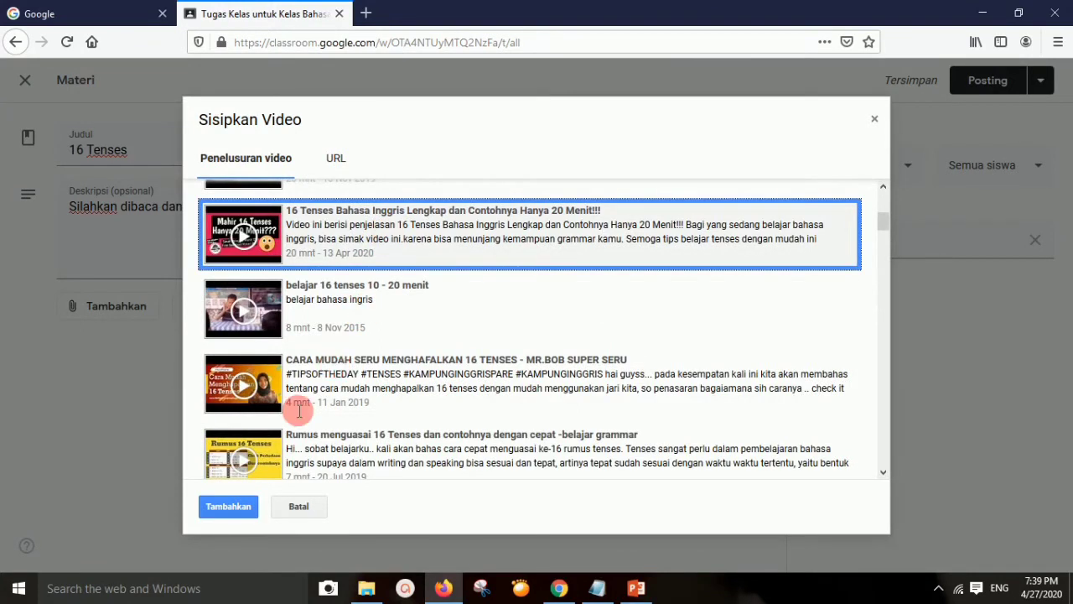
{"action": "left_click", "coordinate": [239, 507]}
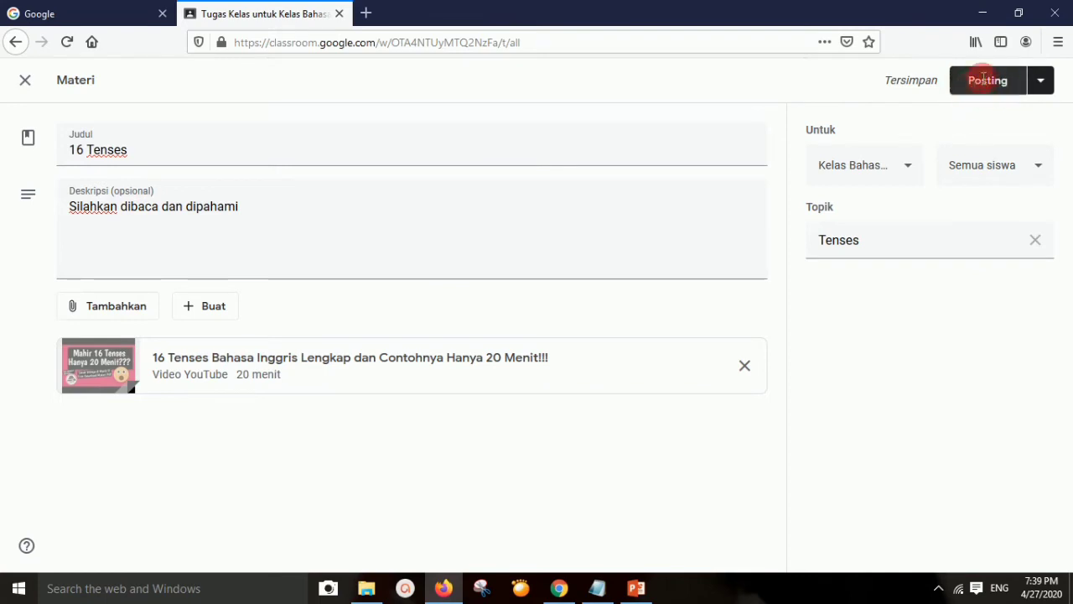
Step: Review the Jadwalkan date and time options for the material without scheduling it
{"action": "left_click", "coordinate": [1040, 83]}
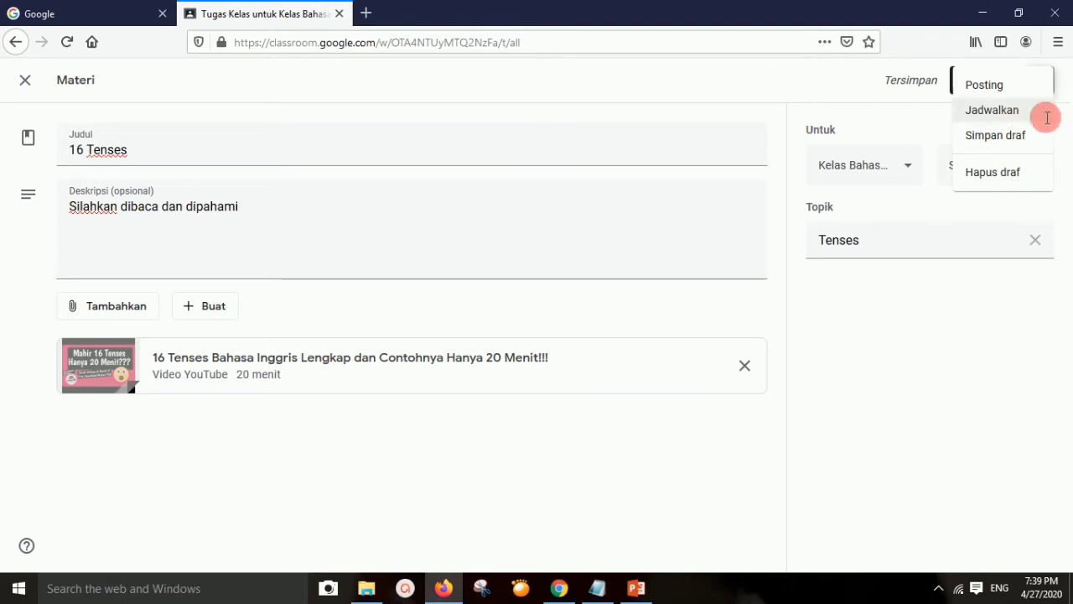
{"action": "left_click", "coordinate": [1026, 110]}
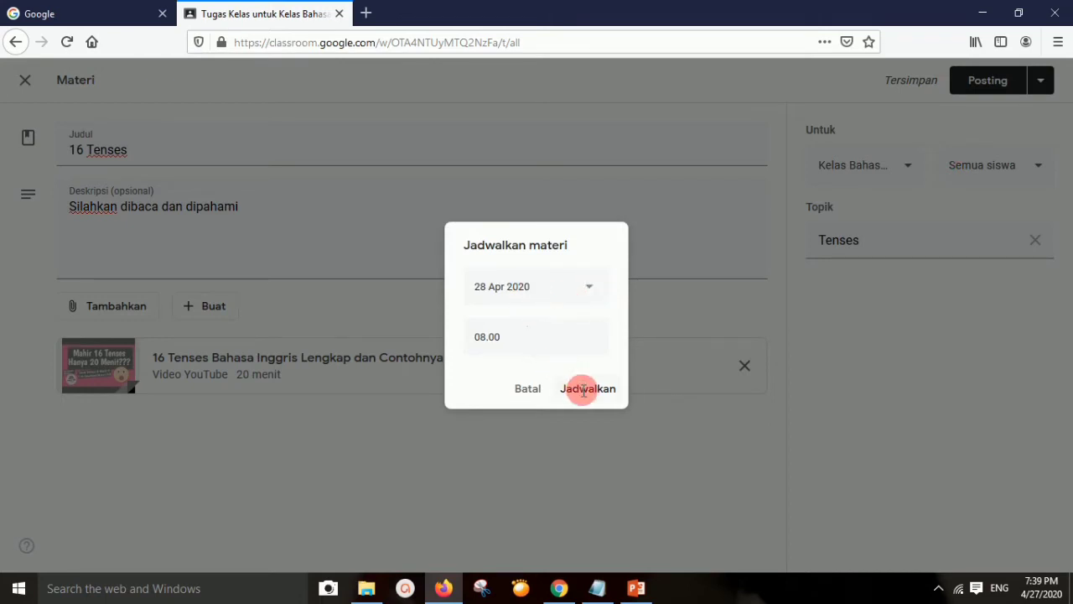
{"action": "left_click", "coordinate": [535, 388]}
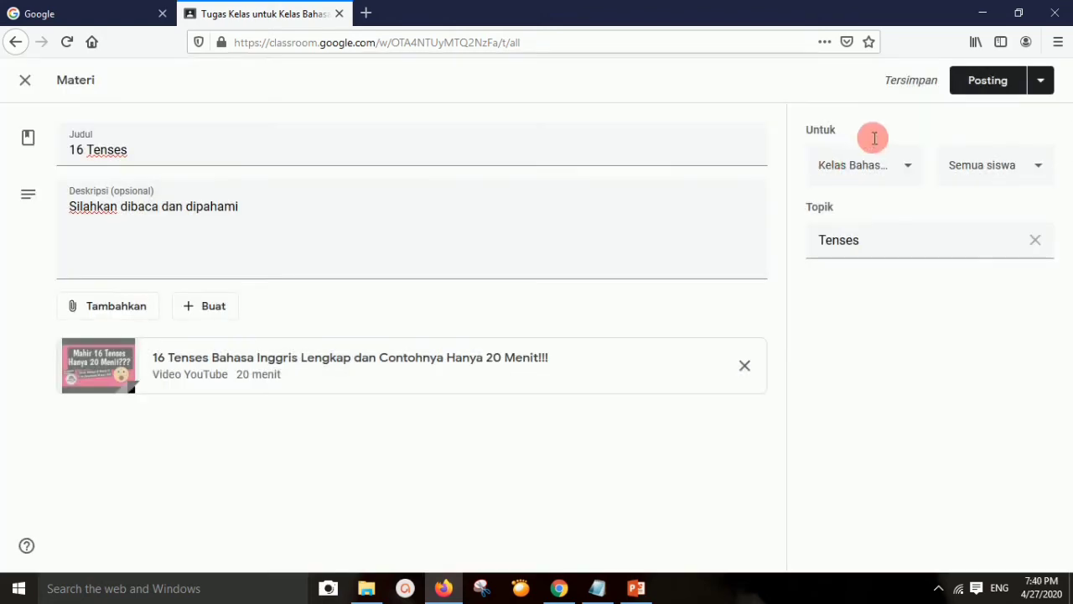
Step: Post the material and expand the 16 Tenses entry to check its description and attached video
{"action": "left_click", "coordinate": [977, 84]}
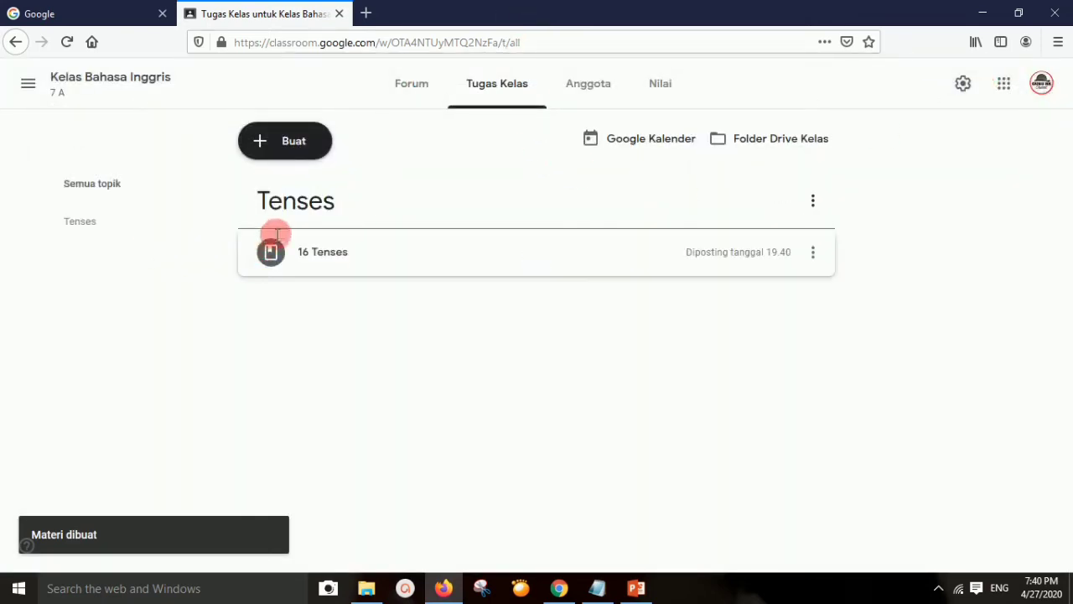
{"action": "left_click", "coordinate": [415, 261]}
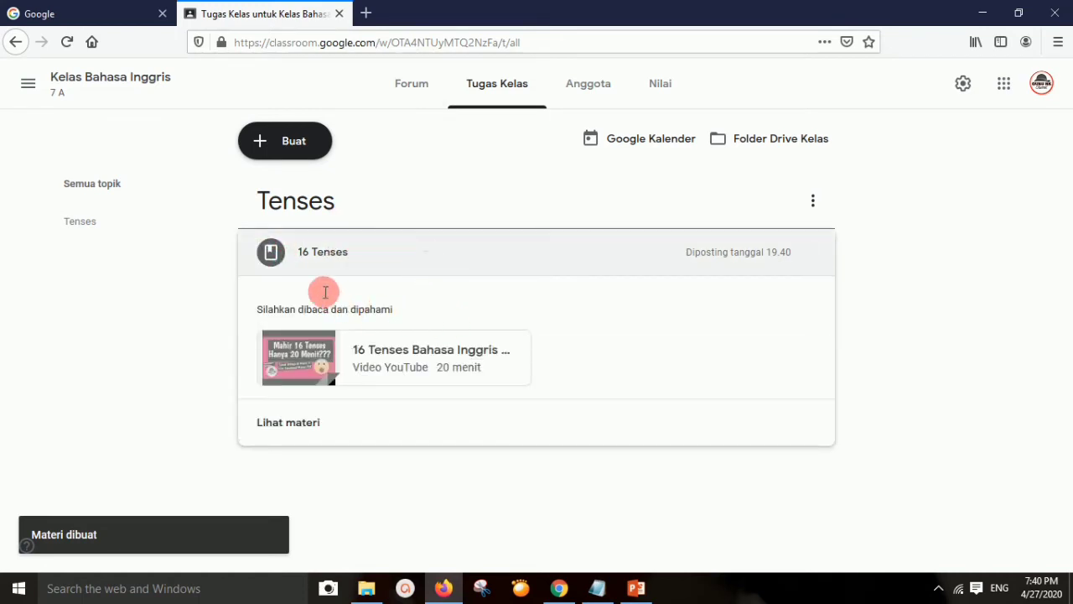
{"action": "left_click_drag", "start_coordinate": [269, 307], "coordinate": [395, 312]}
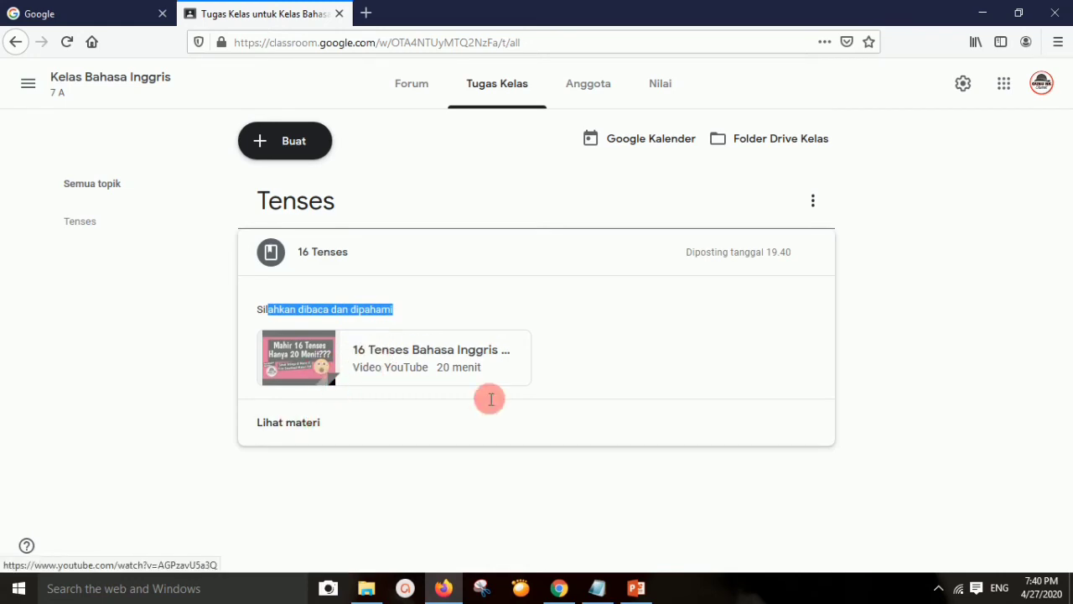
{"action": "left_click", "coordinate": [151, 404]}
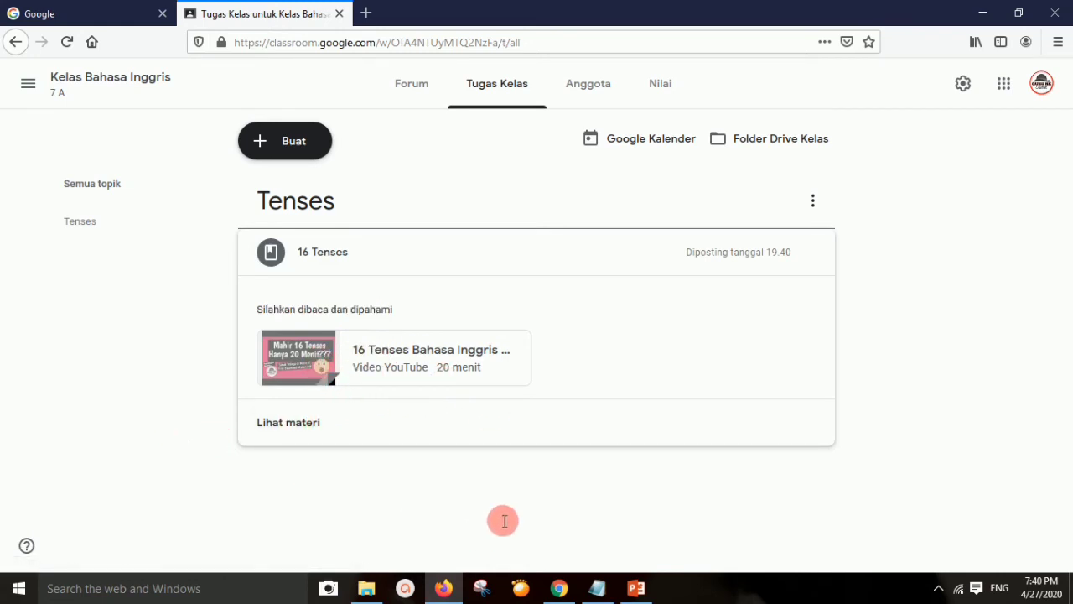
Step: Switch to Notepad and highlight the outline item "memberi tugas"
{"action": "left_click", "coordinate": [597, 588]}
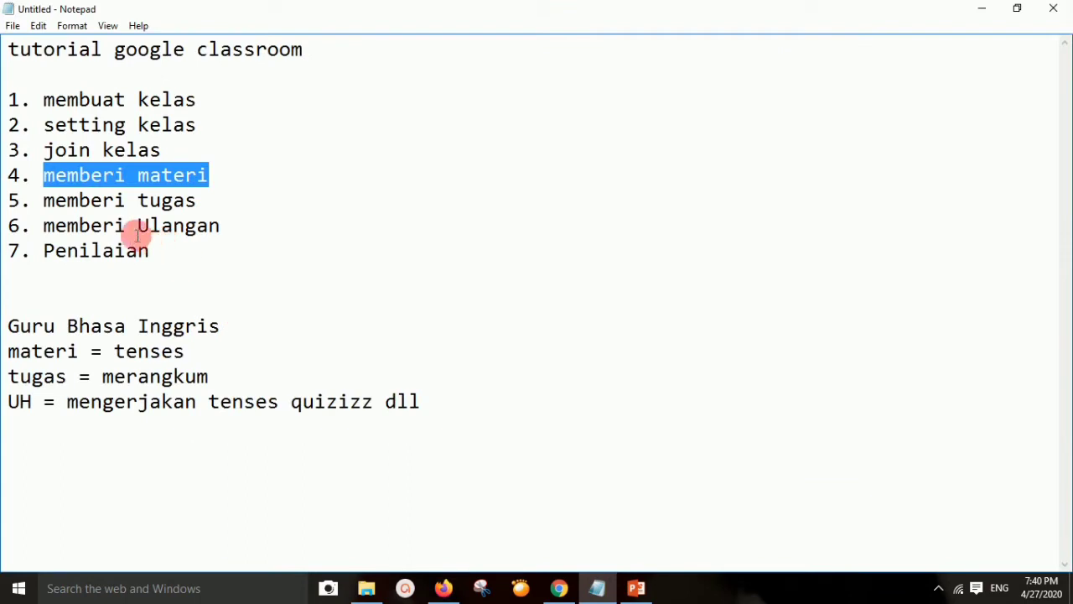
{"action": "left_click", "coordinate": [149, 182]}
{"action": "left_click_drag", "start_coordinate": [44, 199], "coordinate": [206, 209]}
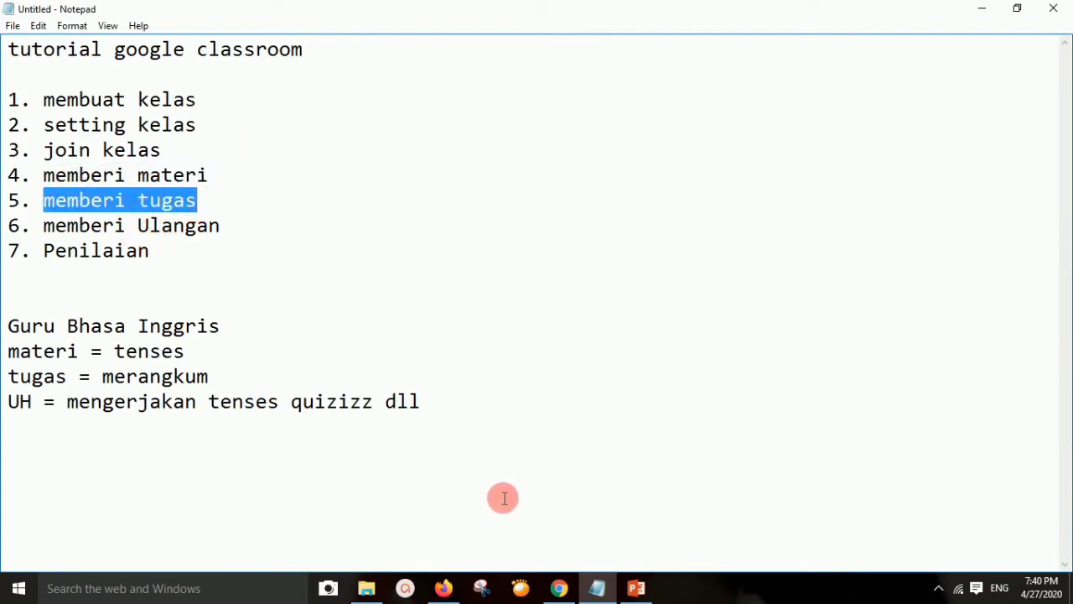
Step: Return to Firefox and create a new Tugas item in Tugas Kelas
{"action": "left_click", "coordinate": [441, 587]}
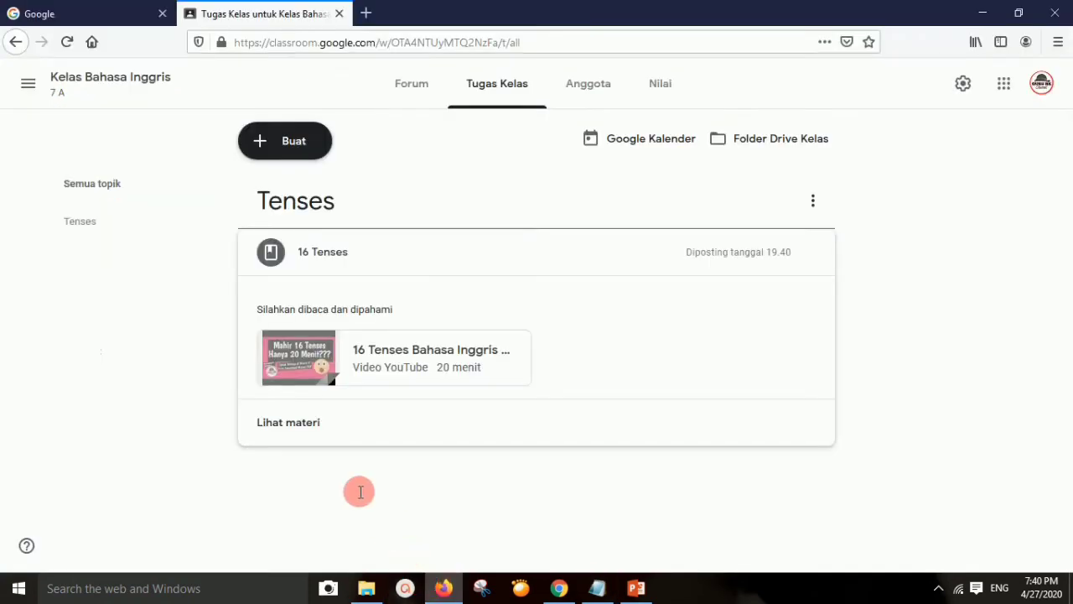
{"action": "left_click", "coordinate": [515, 78]}
{"action": "left_click", "coordinate": [306, 143]}
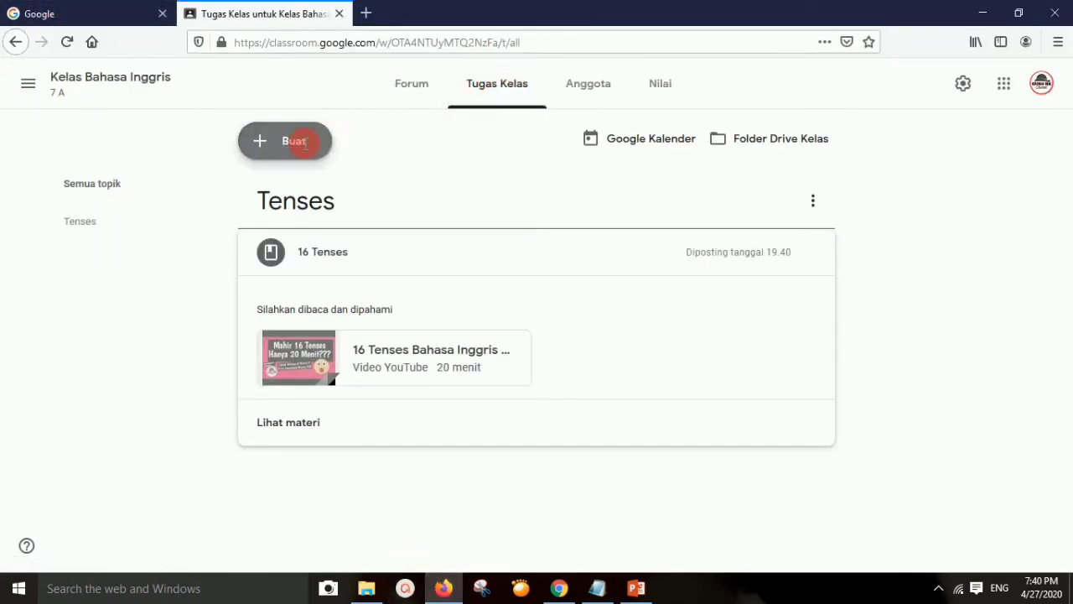
{"action": "left_click", "coordinate": [316, 189]}
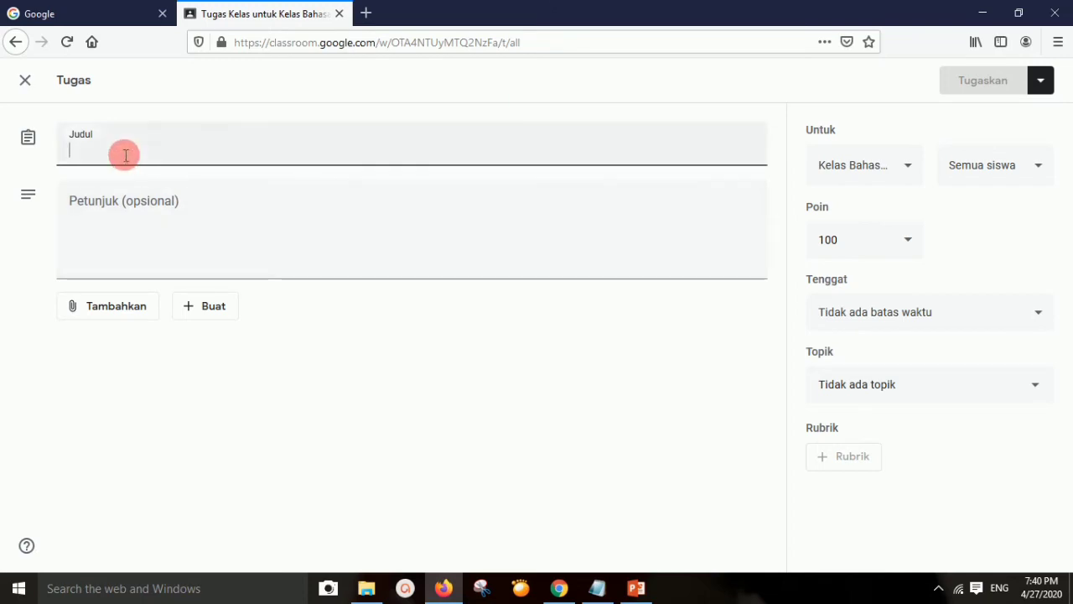
Step: Look over the Petunjuk field of the assignment and set its Poin to Tidak dinilai
{"action": "left_click", "coordinate": [98, 203]}
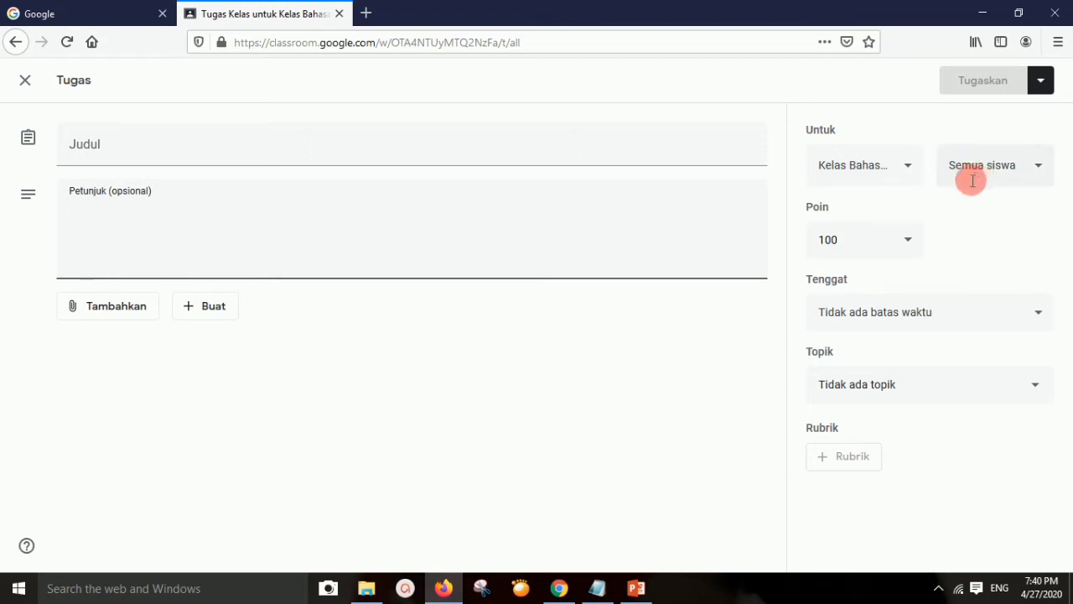
{"action": "left_click", "coordinate": [907, 245]}
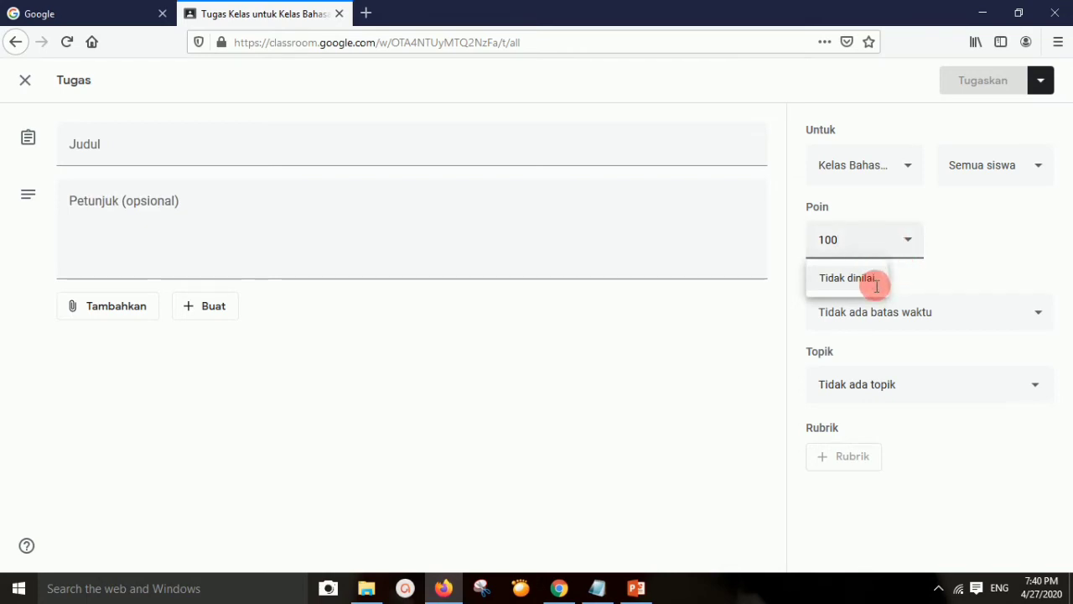
{"action": "left_click", "coordinate": [876, 283]}
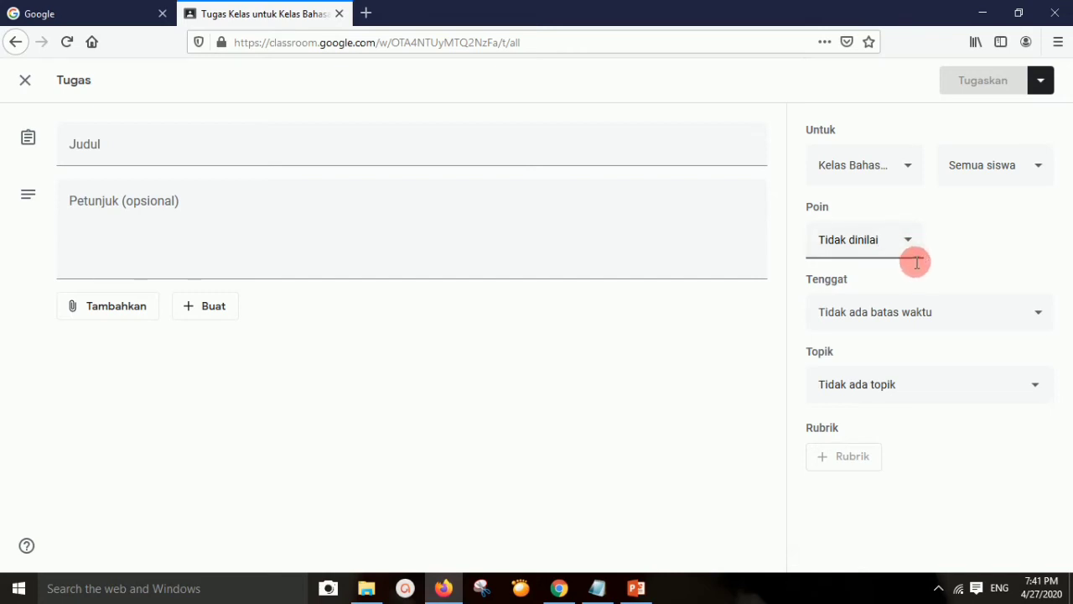
Step: Set the assignment's Tenggat to 28 Apr 2020 with the optional time cleared, and its Topik to Tenses
{"action": "left_click", "coordinate": [947, 319]}
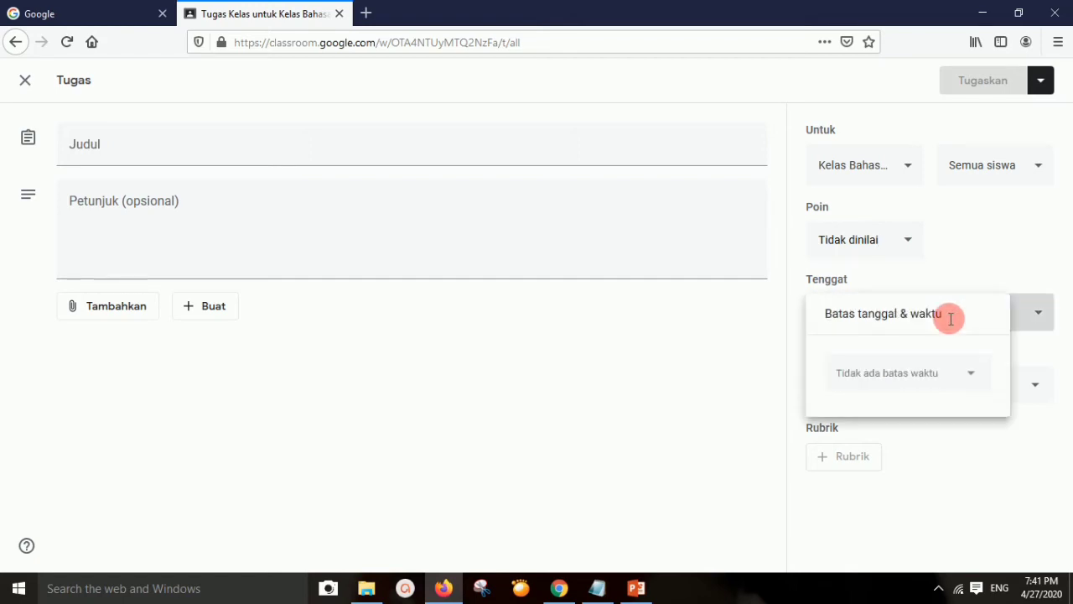
{"action": "left_click", "coordinate": [973, 377]}
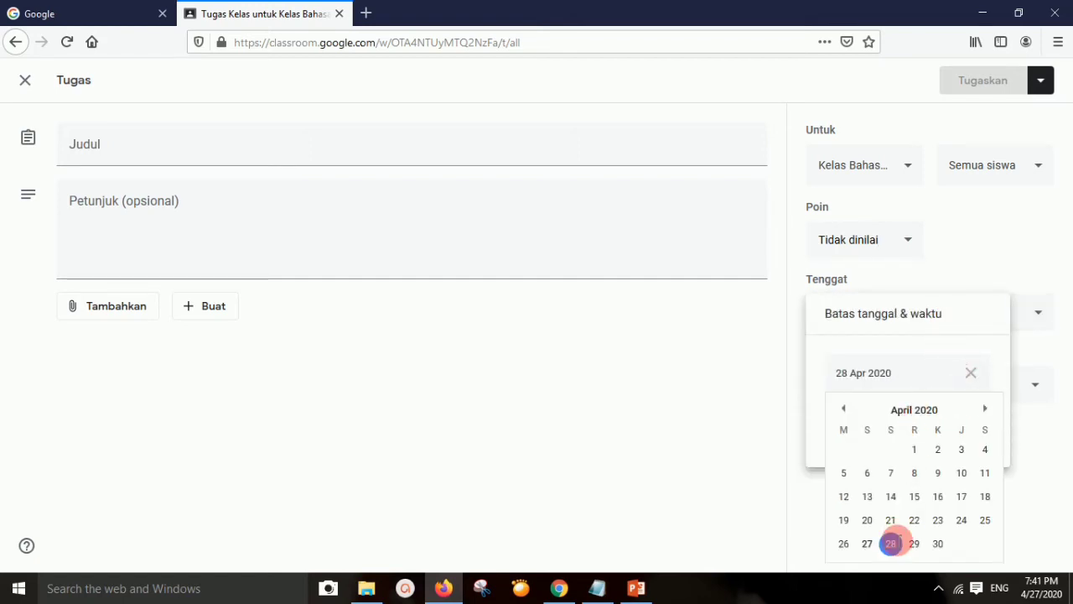
{"action": "left_click", "coordinate": [891, 544]}
{"action": "left_click", "coordinate": [875, 438]}
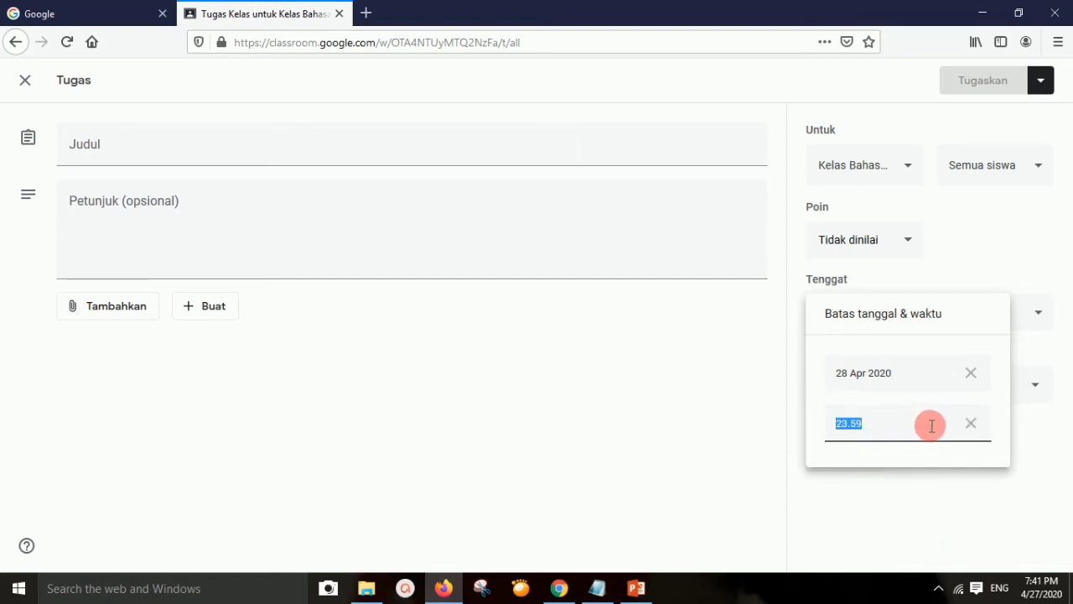
{"action": "left_click", "coordinate": [975, 426]}
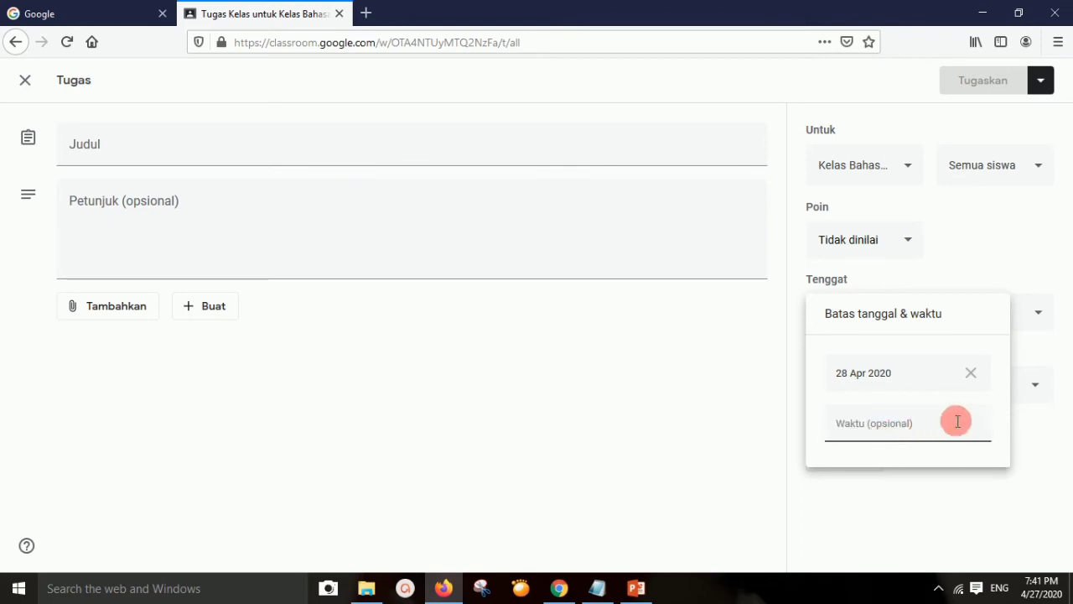
{"action": "left_click", "coordinate": [725, 462]}
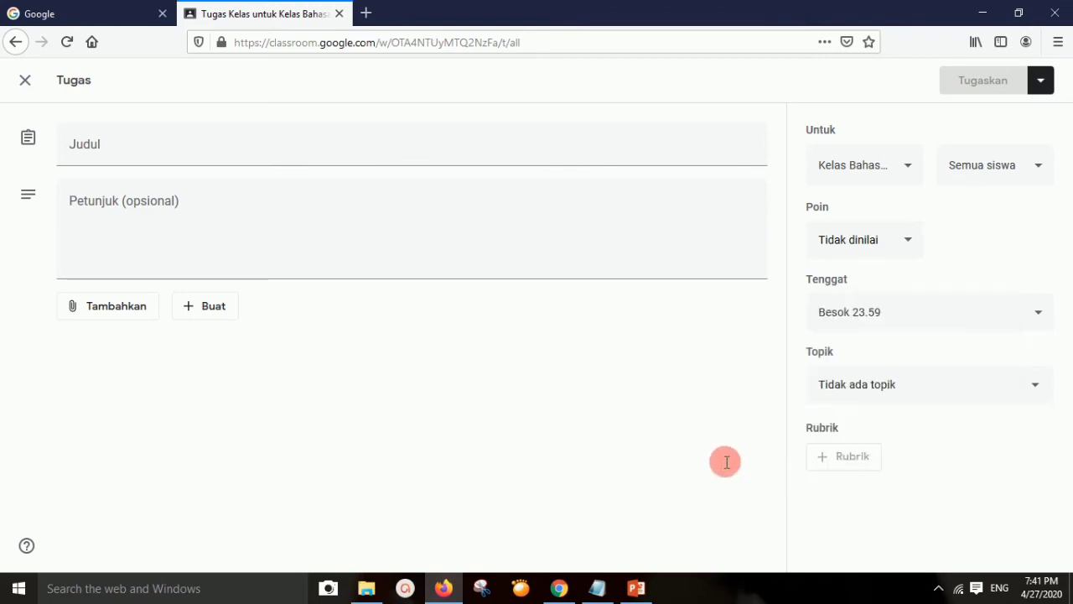
{"action": "left_click", "coordinate": [859, 390]}
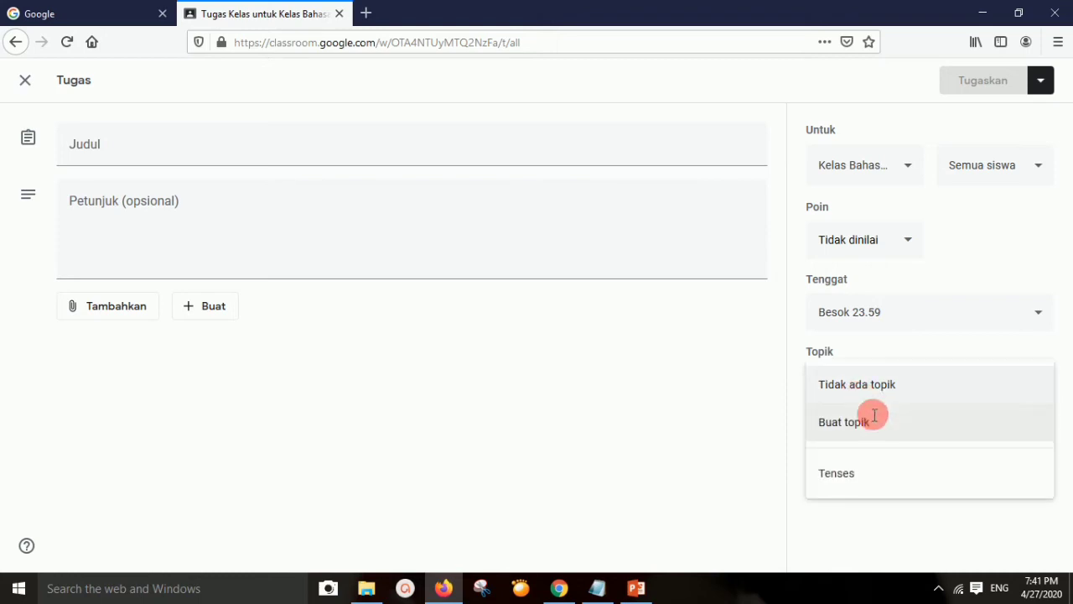
{"action": "left_click", "coordinate": [867, 476]}
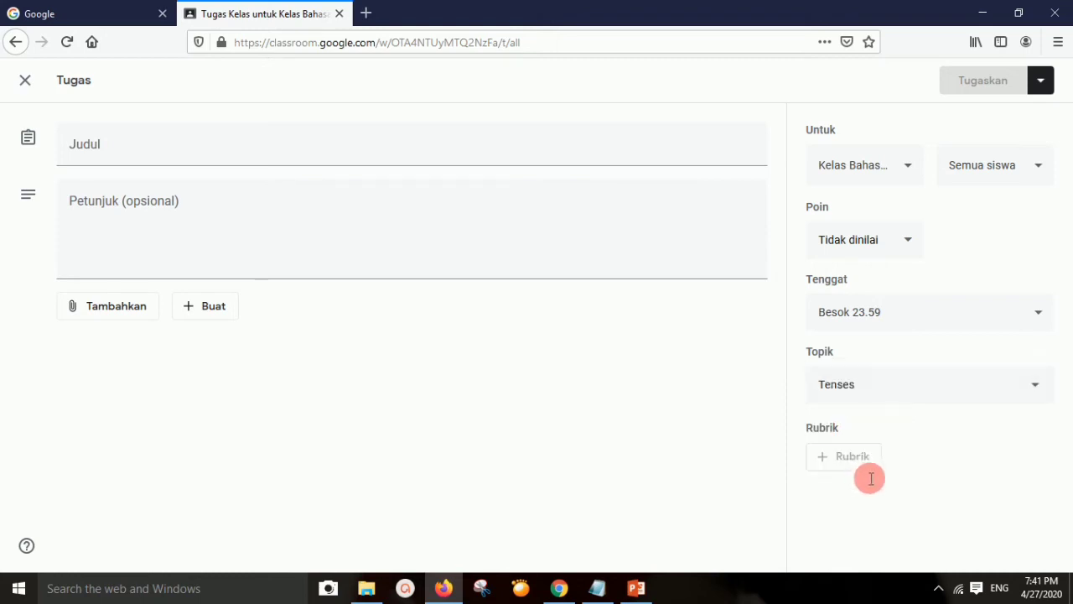
Step: Title the assignment "Tugas merangkum 16 Tenses" and enter "Silahkan dibaca dan dirangkum" as its Petunjuk
{"action": "left_click", "coordinate": [110, 149]}
{"action": "type", "text": "Tugas 16 Tenses"}
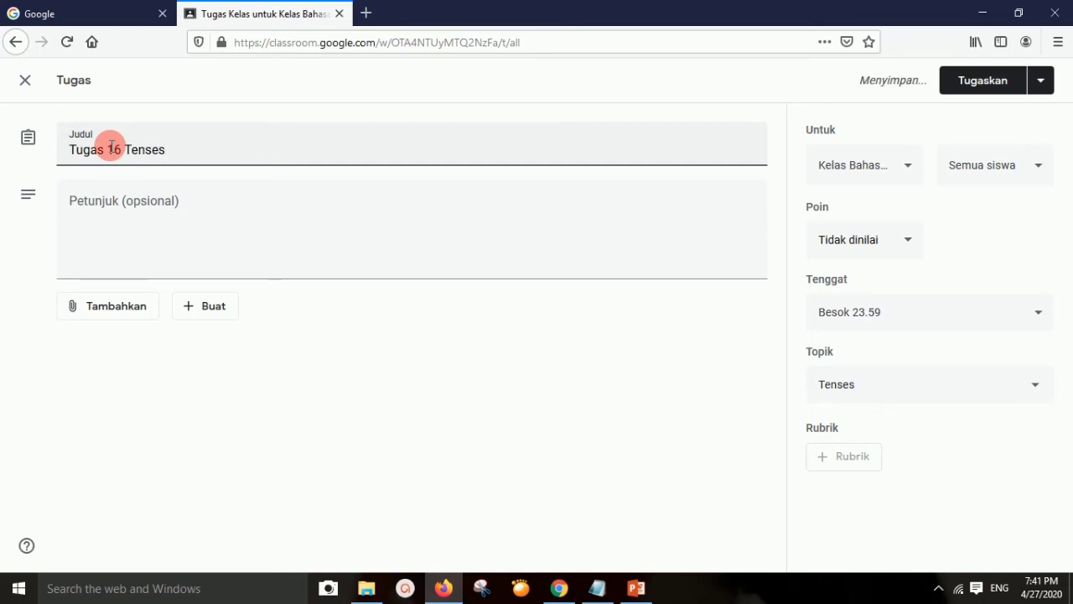
{"action": "left_click", "coordinate": [120, 201]}
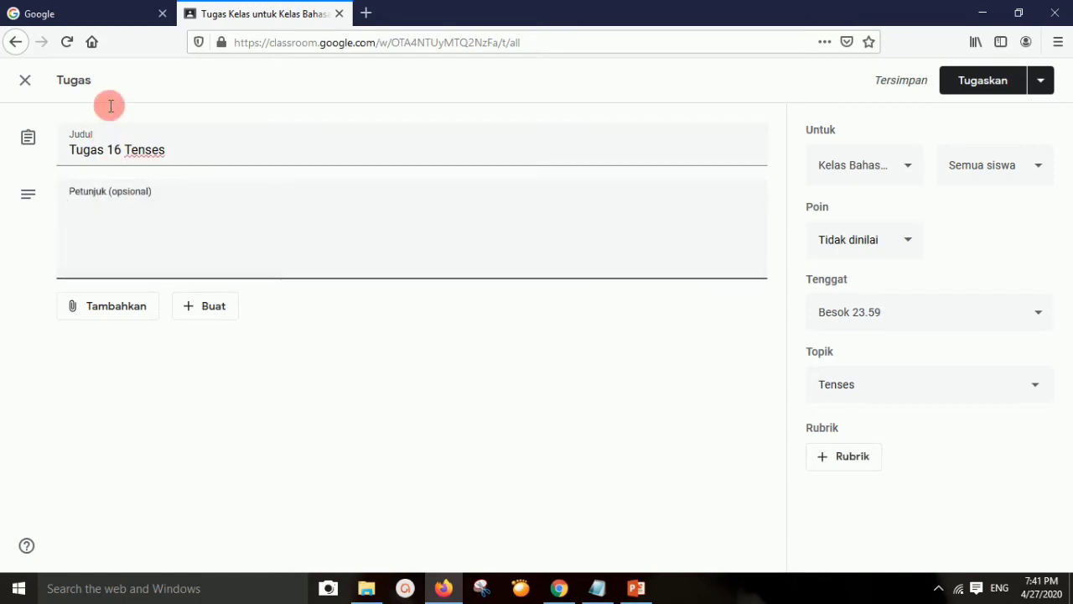
{"action": "type", "text": "Silahkan dibaca dan dirangkum"}
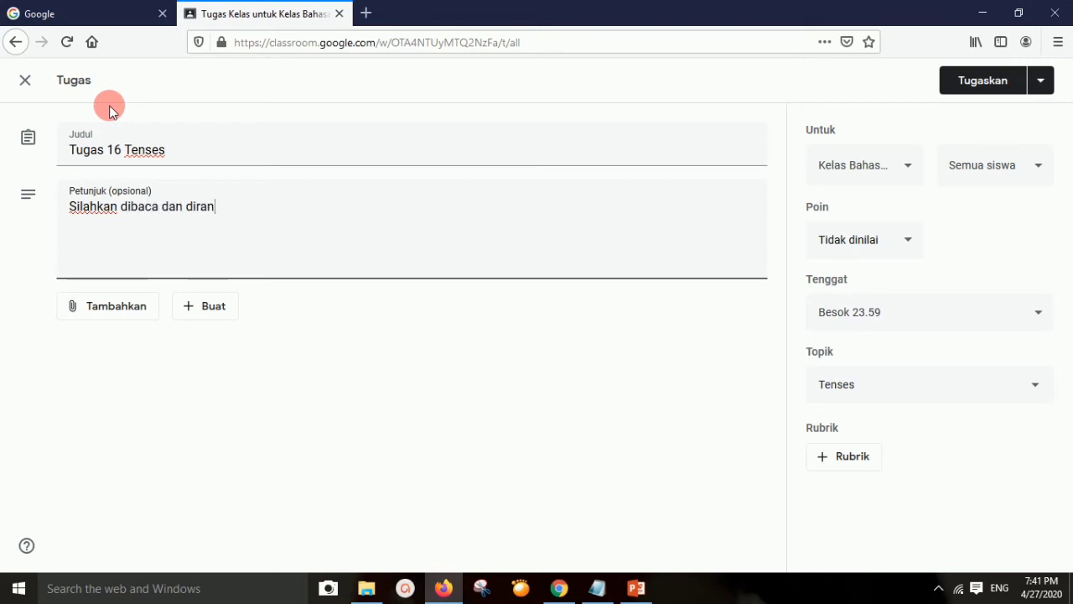
{"action": "left_click", "coordinate": [109, 157]}
{"action": "type", "text": "merangkum"}
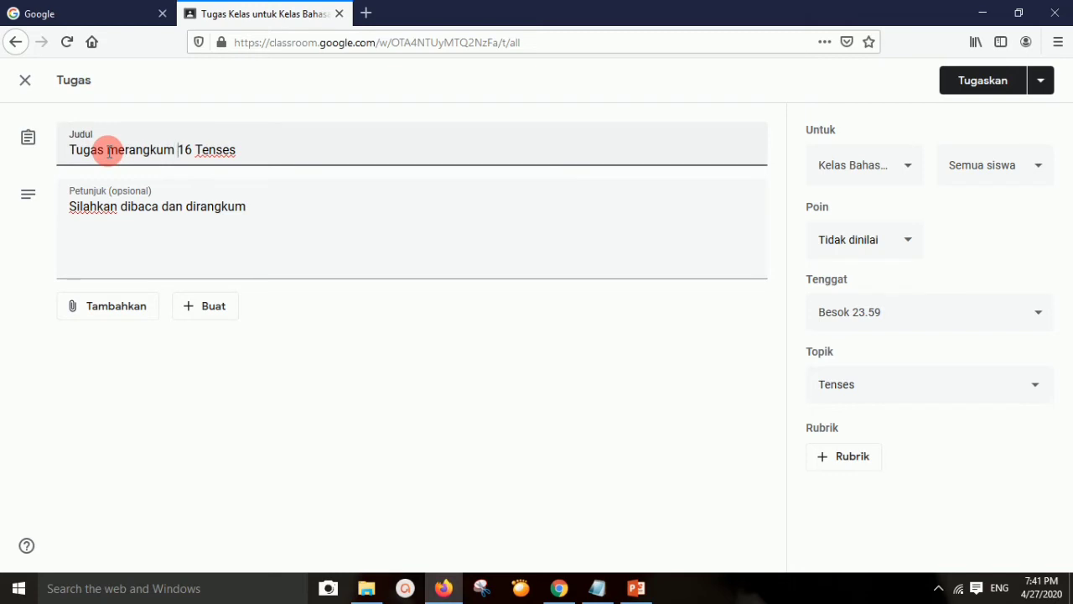
Step: Begin adding a file attachment to the assignment and switch to File Explorer to open the TOEFL folder on Local Disk (E:)
{"action": "left_click", "coordinate": [110, 307]}
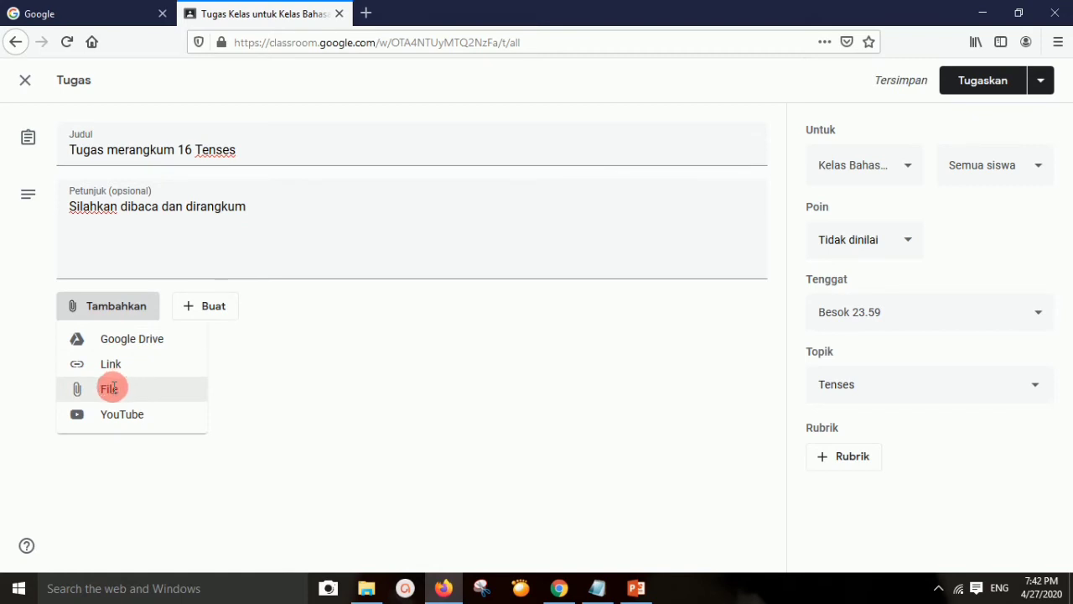
{"action": "left_click", "coordinate": [113, 387]}
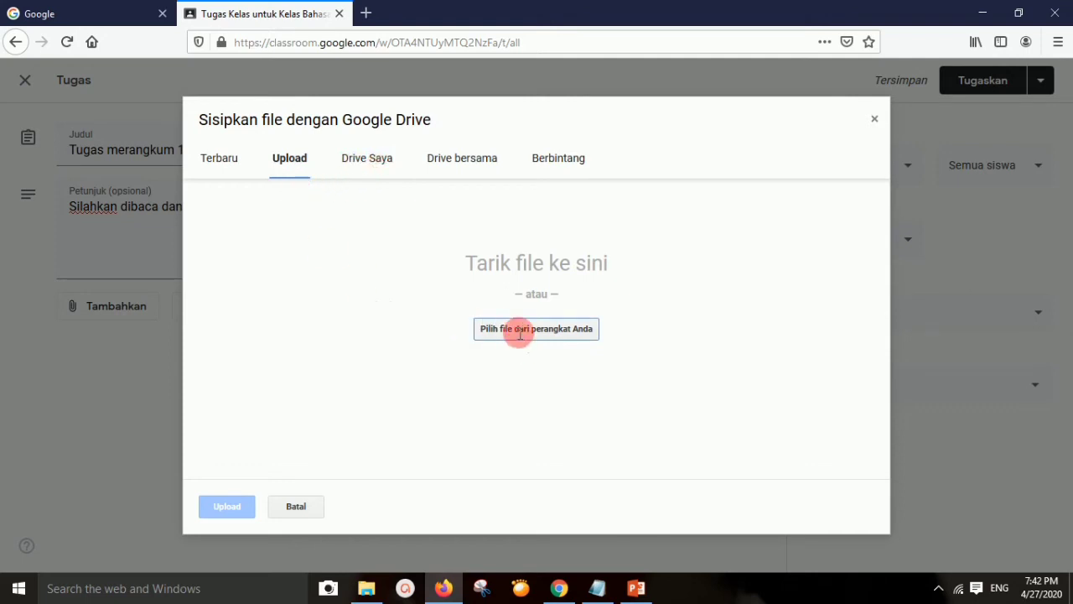
{"action": "left_click", "coordinate": [369, 590]}
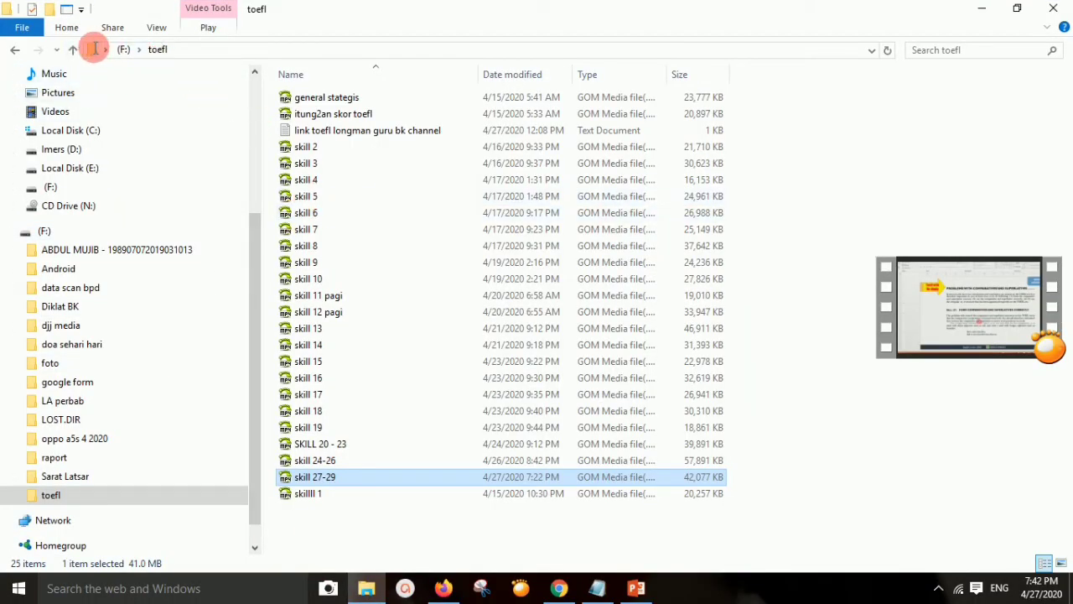
{"action": "left_click", "coordinate": [74, 52]}
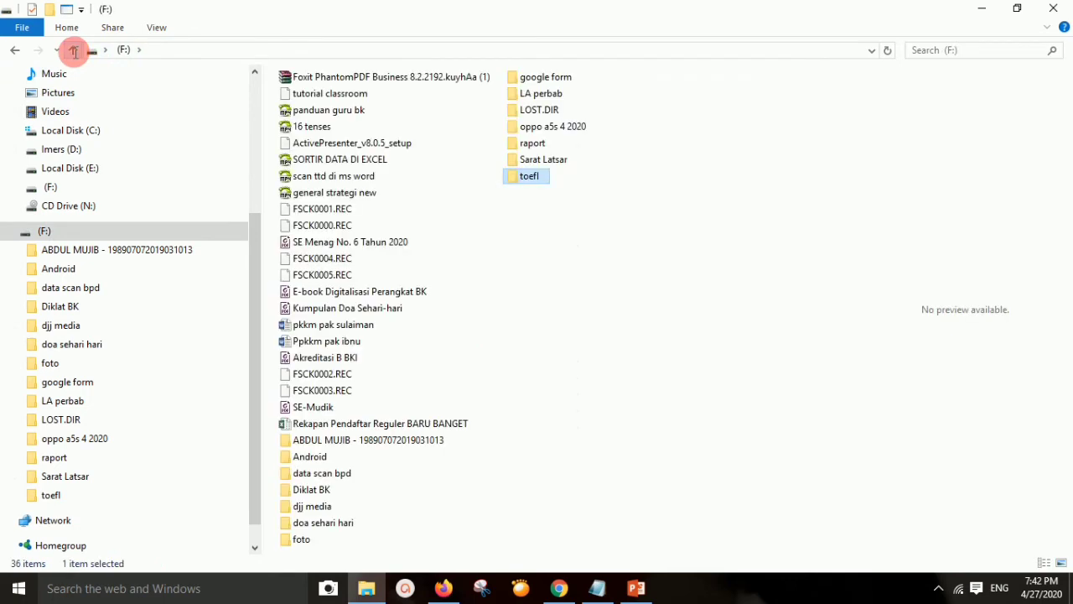
{"action": "left_click", "coordinate": [74, 51]}
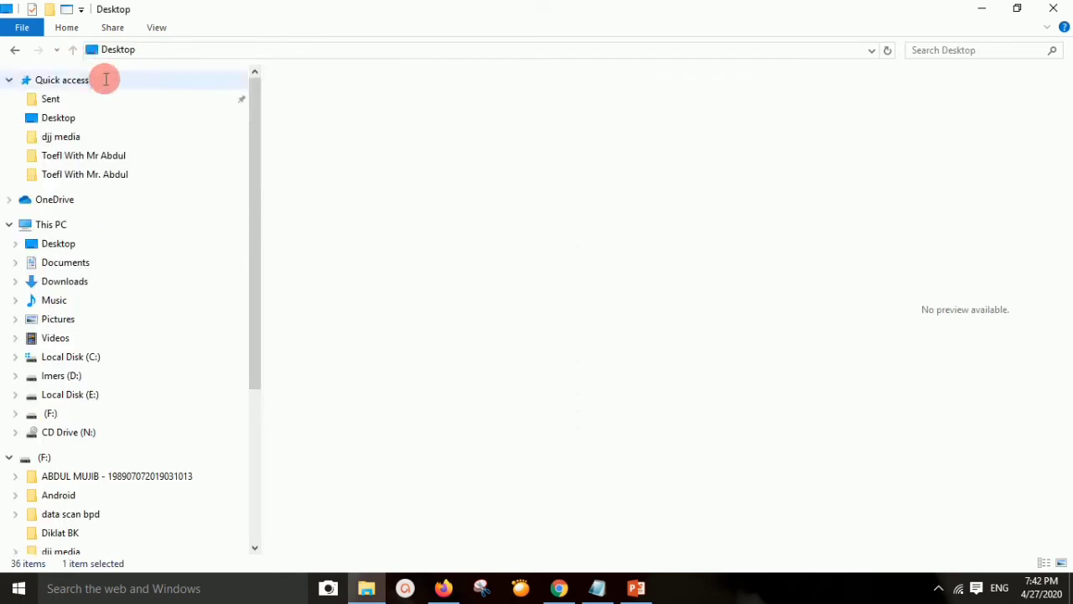
{"action": "left_click", "coordinate": [98, 394]}
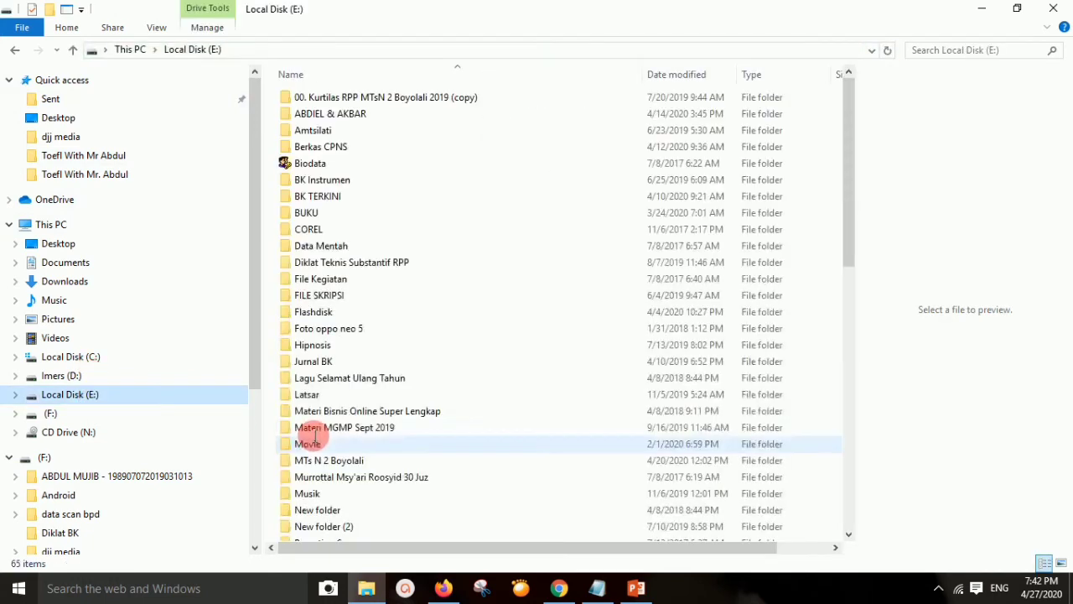
{"action": "left_click", "coordinate": [315, 441]}
{"action": "scroll", "coordinate": [319, 442], "scroll_direction": "down", "scroll_amount": 1}
{"action": "scroll", "coordinate": [326, 453], "scroll_direction": "down", "scroll_amount": 3}
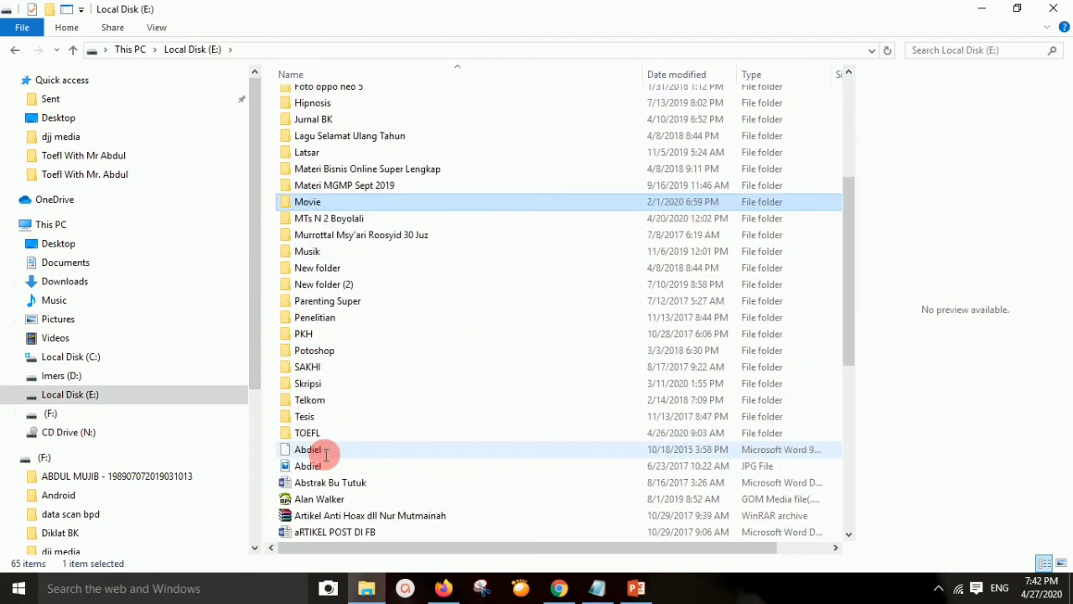
{"action": "left_click", "coordinate": [323, 429]}
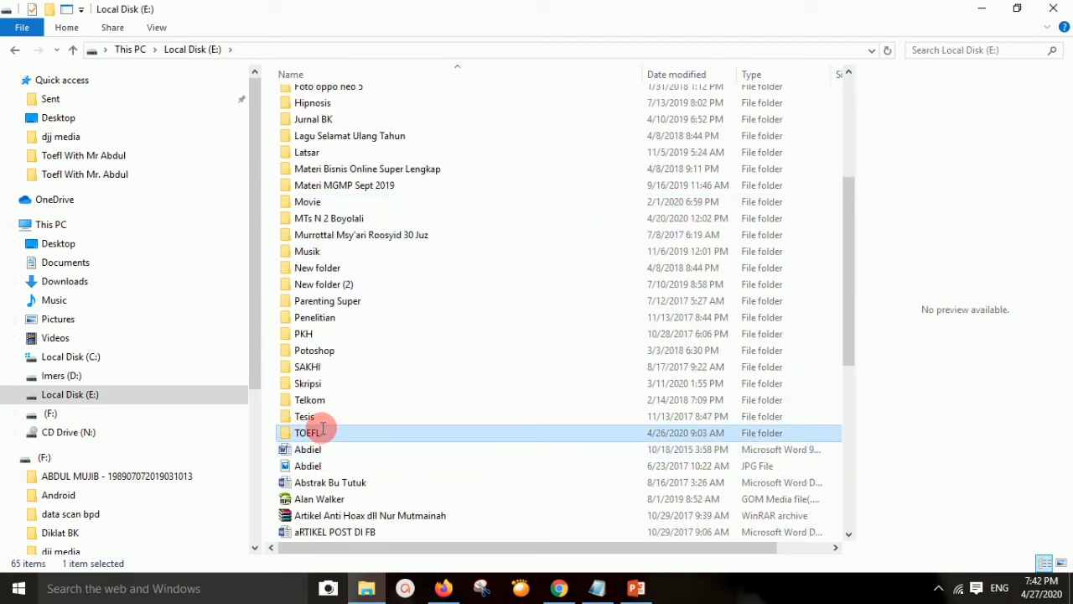
{"action": "double_click", "coordinate": [323, 429]}
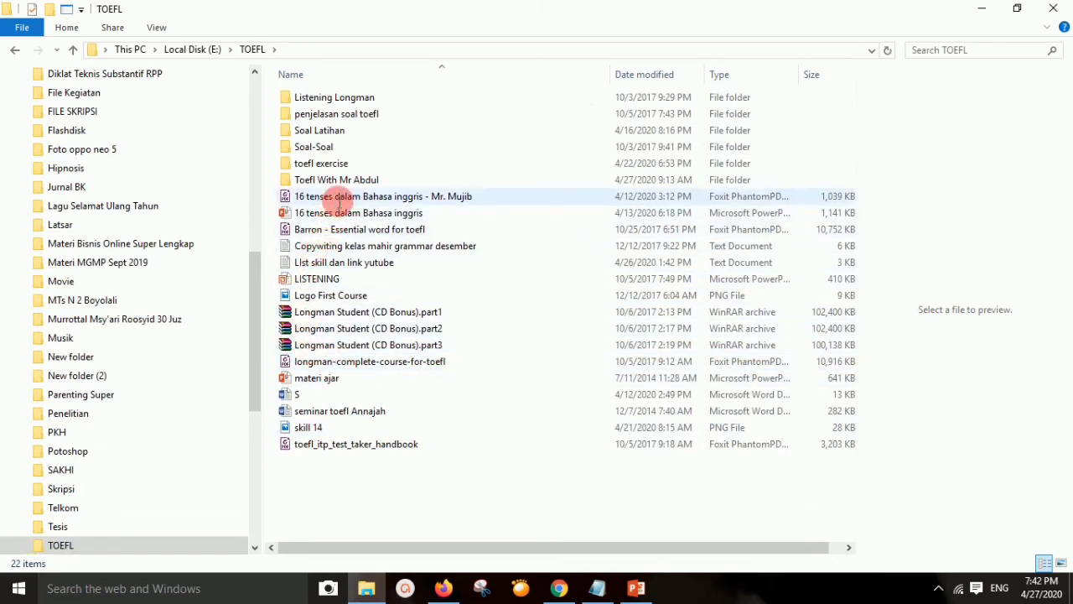
Step: Upload the "16 tenses dalam Bahasa inggris" PDF from the TOEFL folder to the assignment and dismiss the sharing notice
{"action": "left_click", "coordinate": [339, 201]}
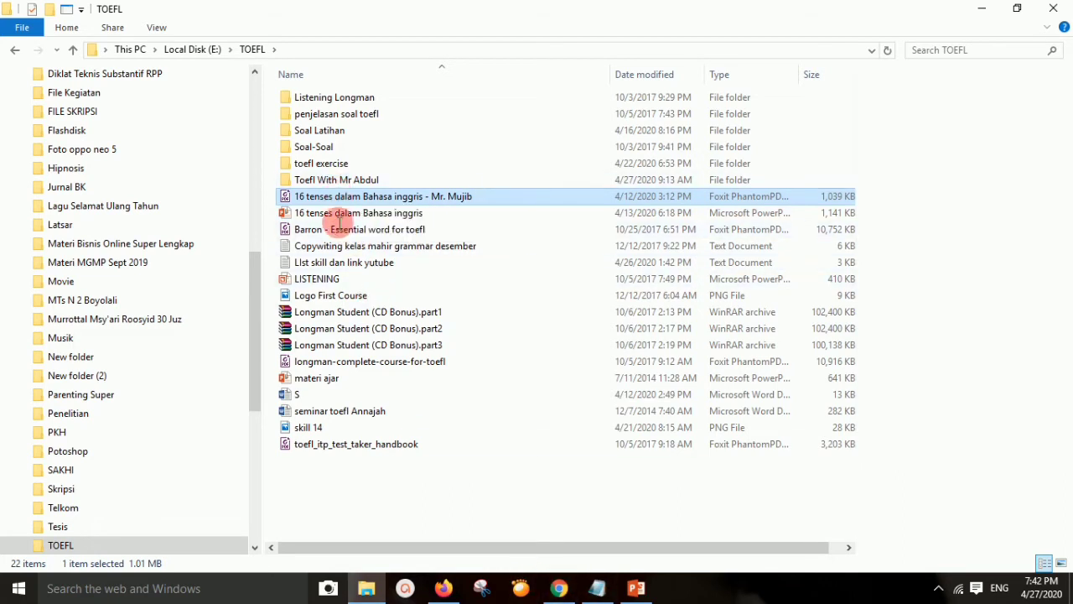
{"action": "left_click_drag", "start_coordinate": [404, 457], "coordinate": [420, 475]}
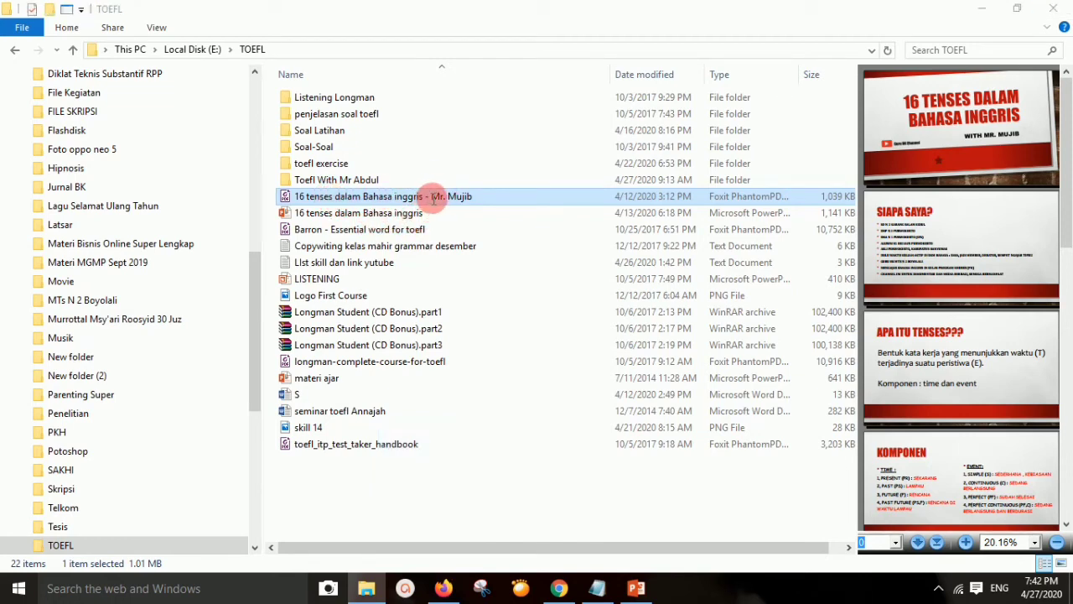
{"action": "left_click_drag", "start_coordinate": [433, 196], "coordinate": [541, 293]}
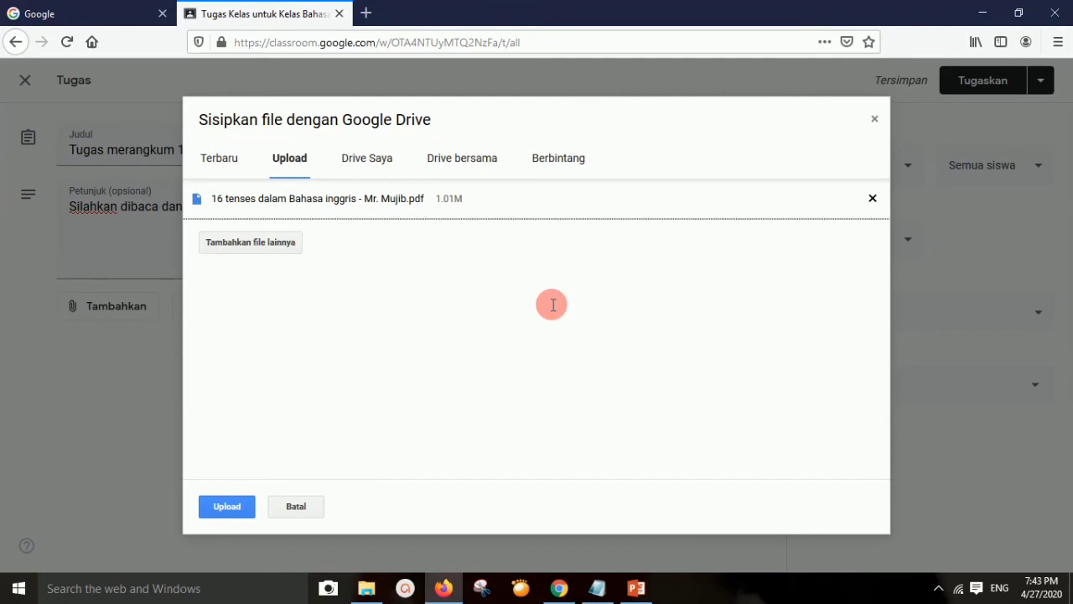
{"action": "left_click", "coordinate": [224, 507]}
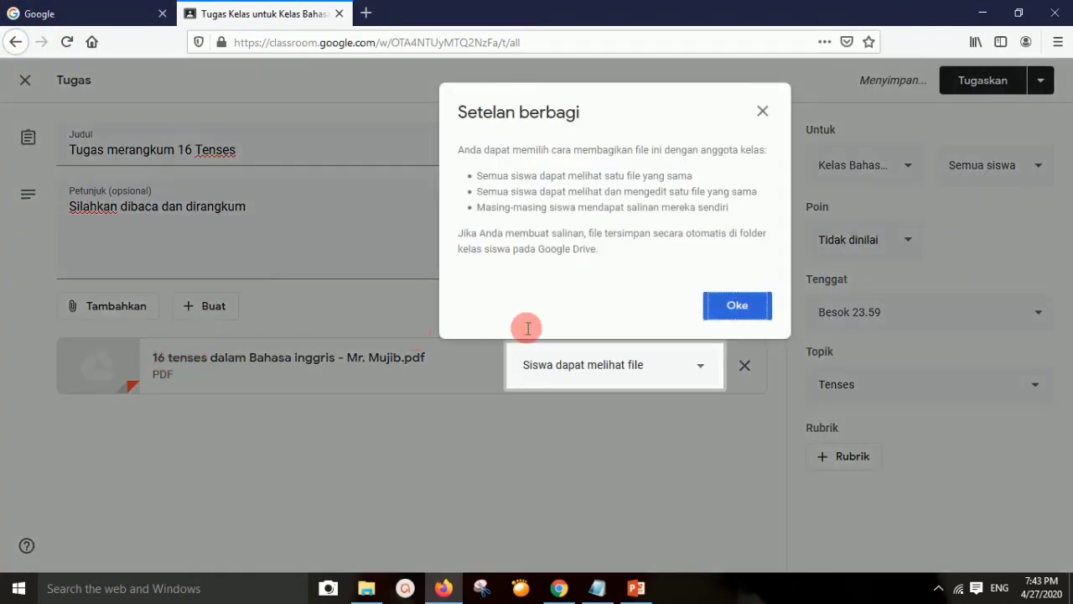
{"action": "left_click", "coordinate": [762, 112]}
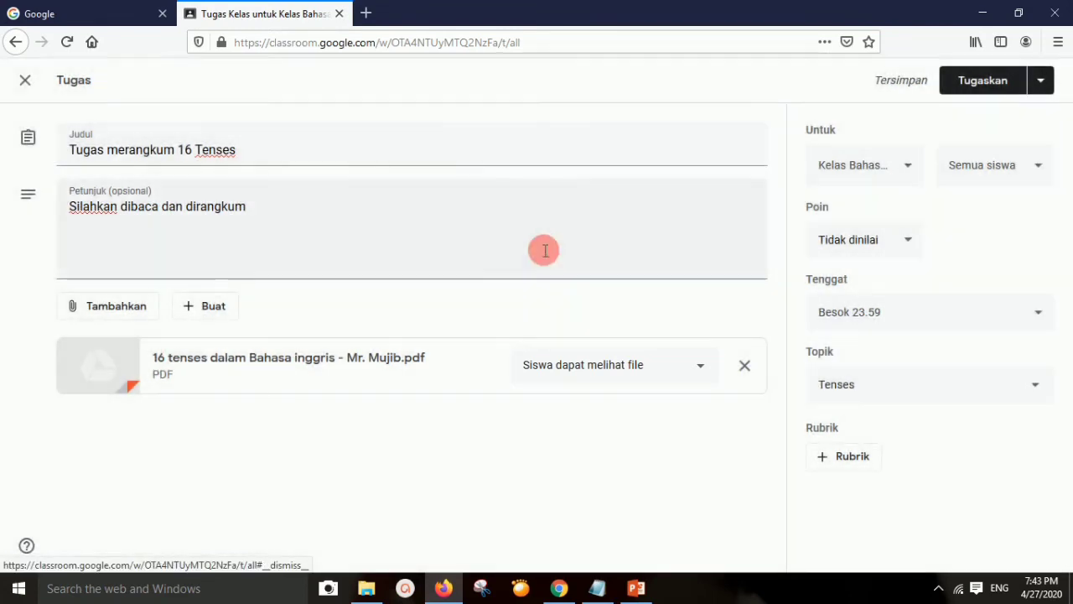
Step: Try the Siswa dapat mengedit file option on the attached PDF and return it to Siswa dapat melihat file
{"action": "left_click", "coordinate": [659, 365]}
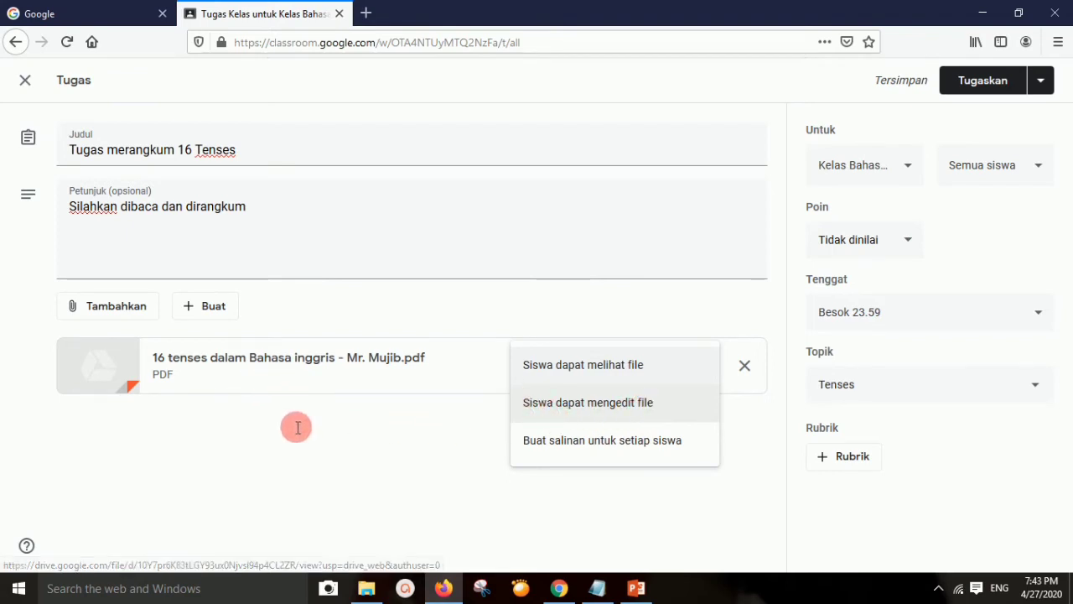
{"action": "left_click", "coordinate": [568, 403]}
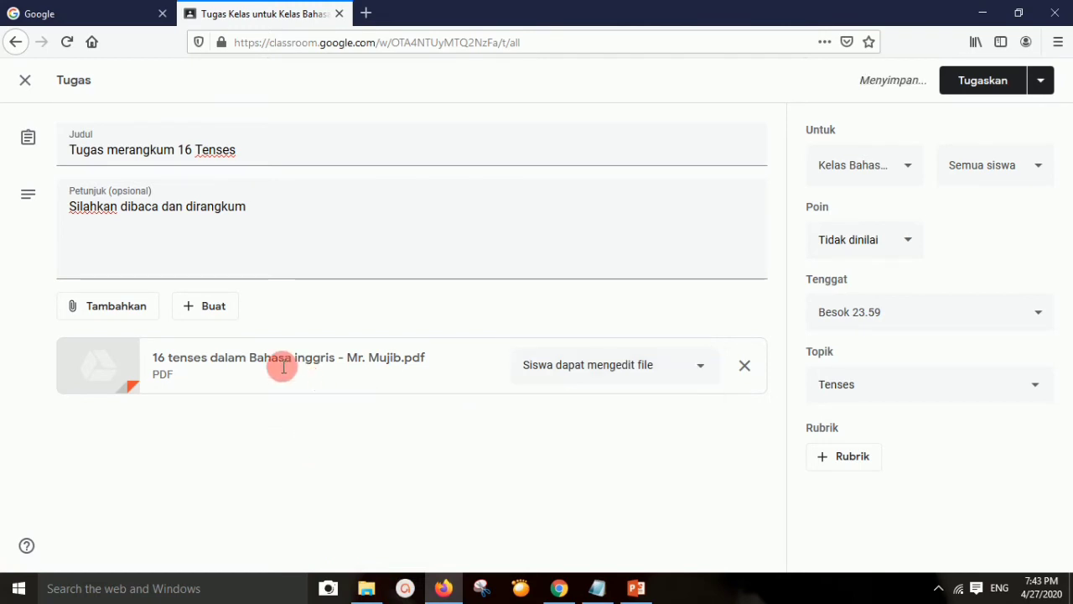
{"action": "left_click", "coordinate": [570, 364]}
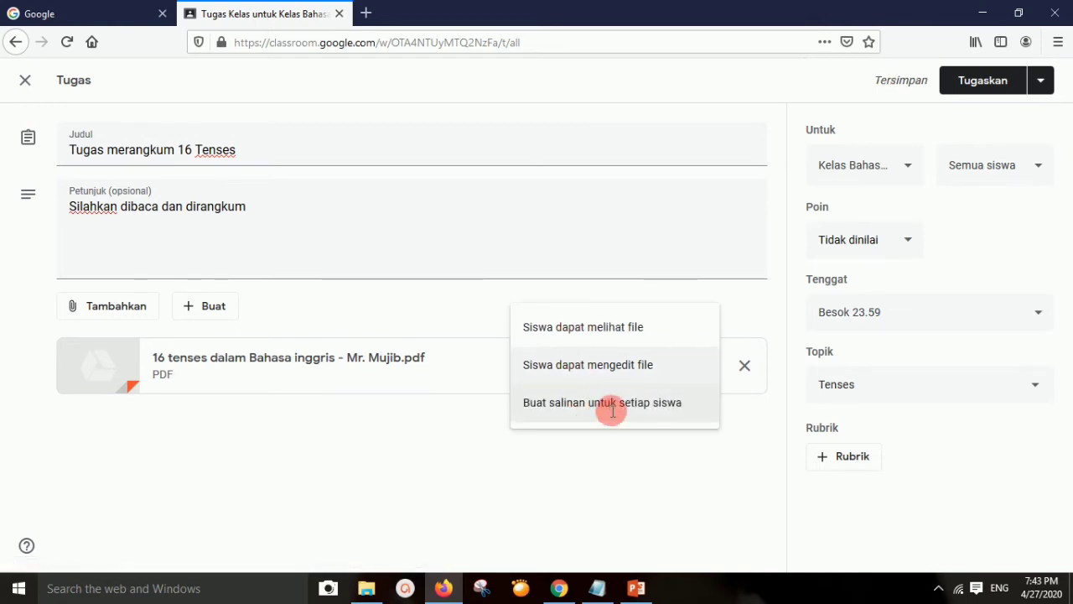
{"action": "left_click", "coordinate": [609, 327]}
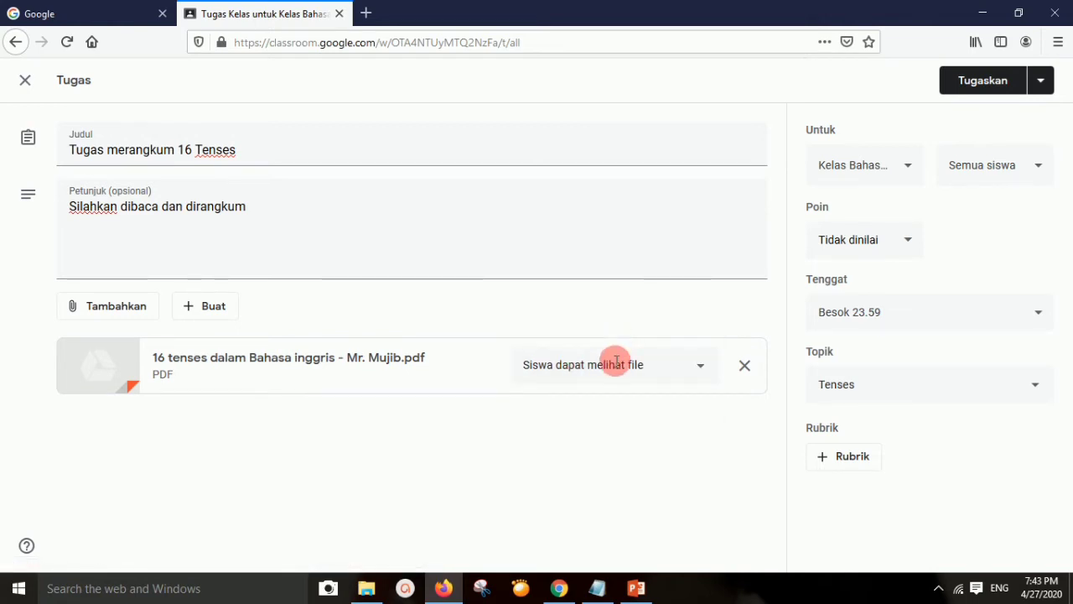
Step: Set the attached PDF's sharing option to Buat salinan untuk setiap siswa
{"action": "left_click", "coordinate": [616, 362]}
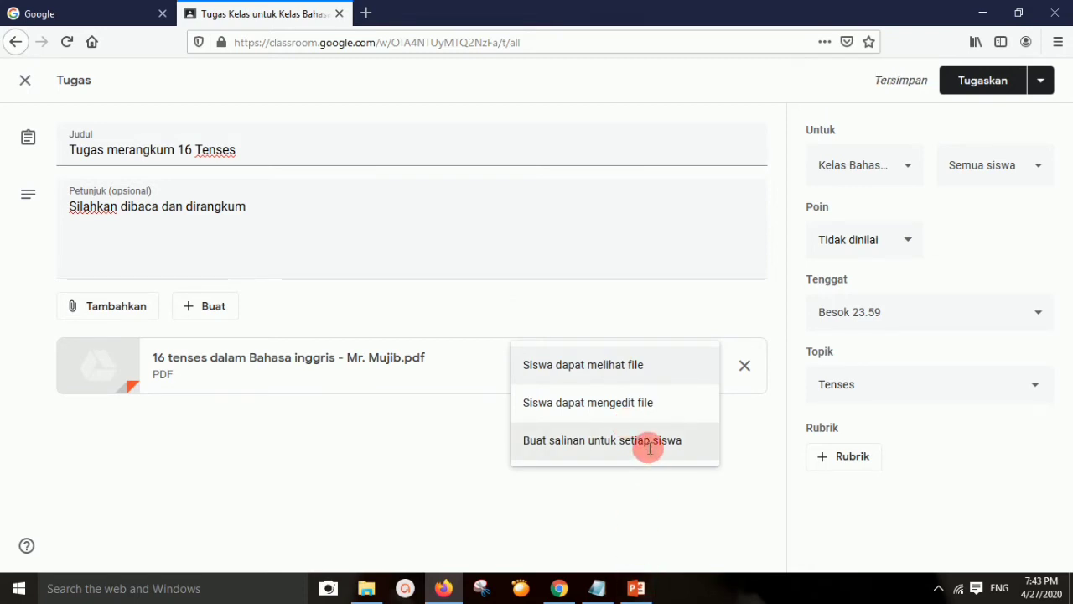
{"action": "left_click", "coordinate": [650, 448]}
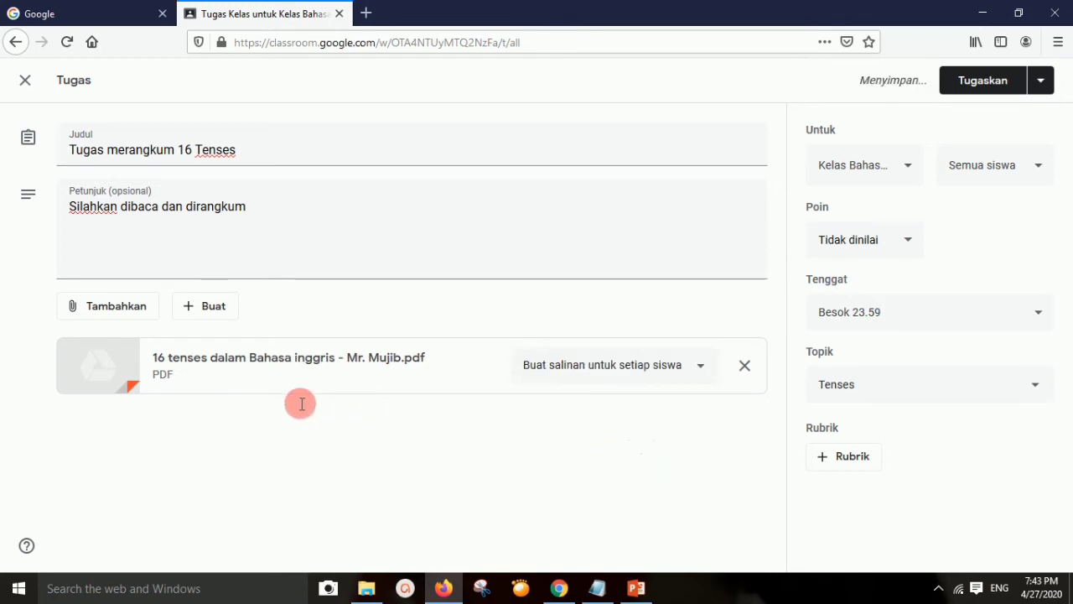
Step: Attach the YouTube video "16 Tenses Bahasa Inggris Lengkap dan Contohnya Hanya 20 Menit!!!" to the assignment
{"action": "left_click", "coordinate": [118, 306]}
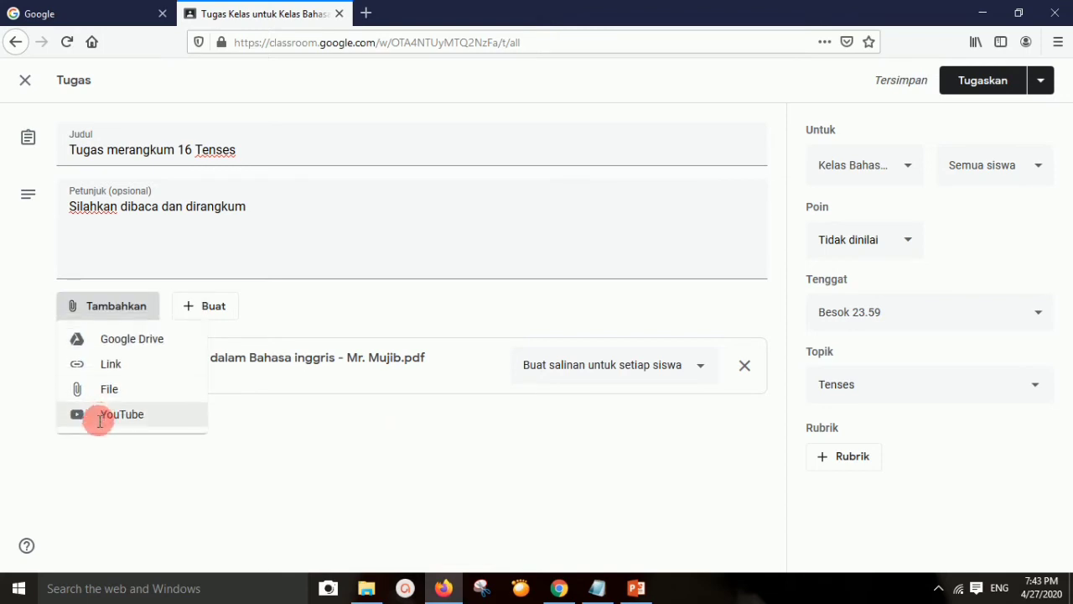
{"action": "left_click", "coordinate": [100, 419]}
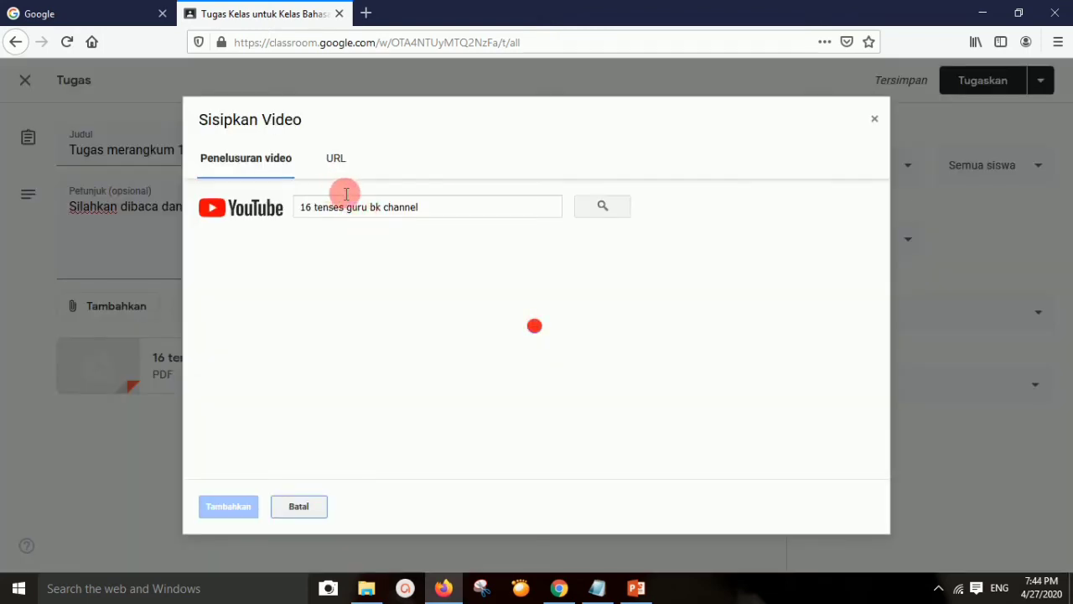
{"action": "left_click", "coordinate": [321, 282]}
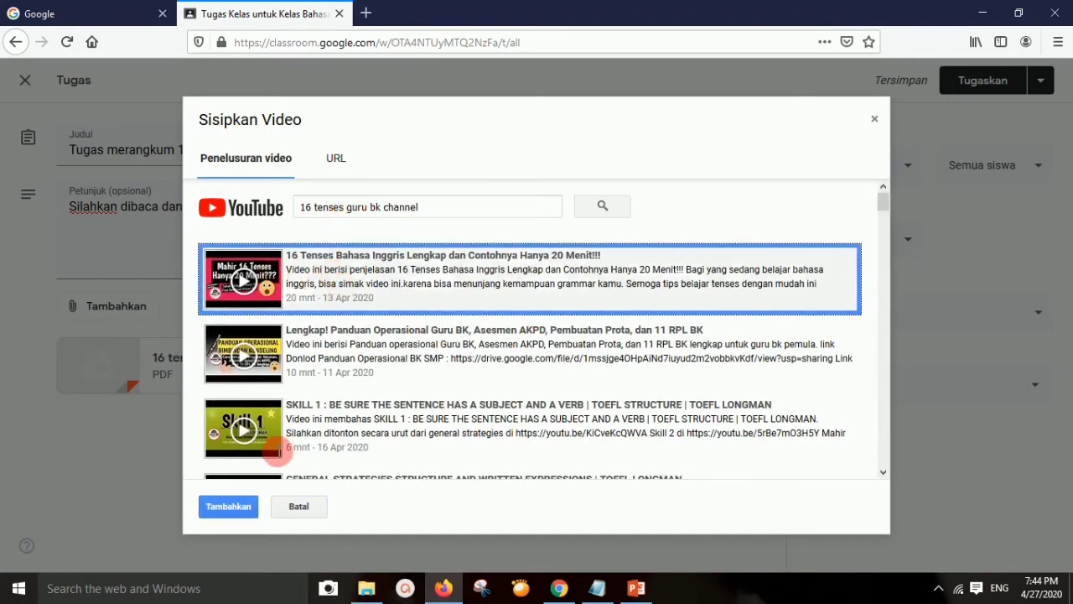
{"action": "left_click", "coordinate": [228, 506]}
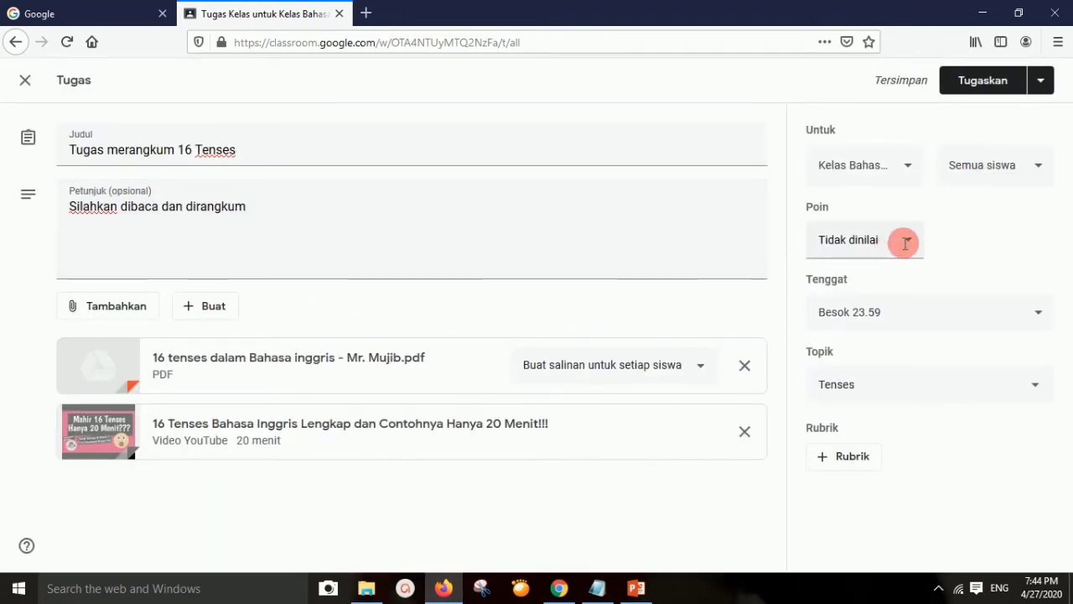
Step: Set the summary assignment's points to 100 and assign it to the class
{"action": "left_click", "coordinate": [906, 244]}
{"action": "left_click_drag", "start_coordinate": [878, 240], "coordinate": [779, 246]}
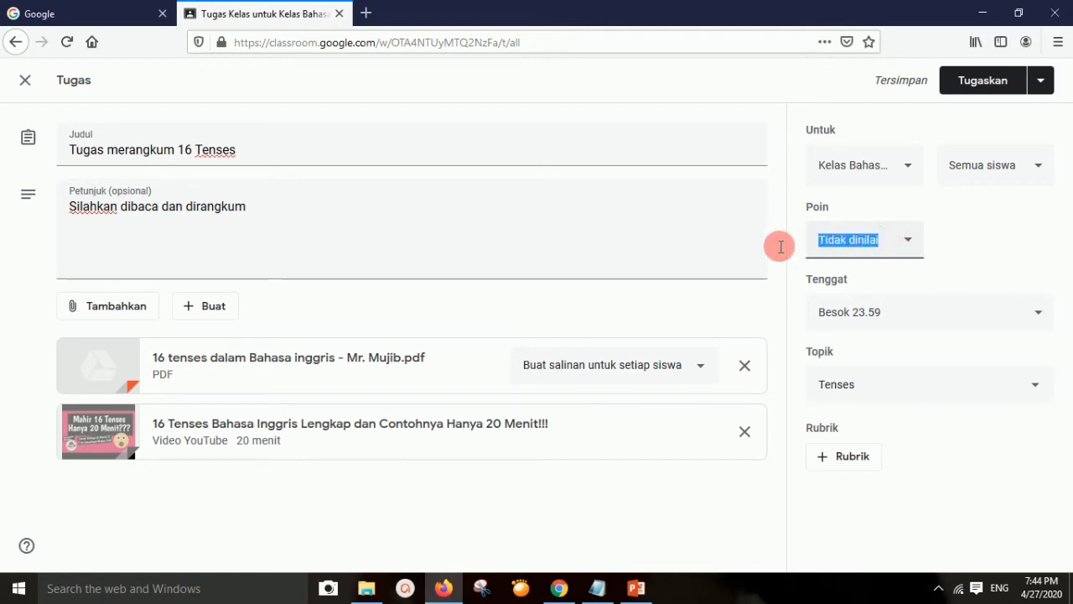
{"action": "type", "text": "100"}
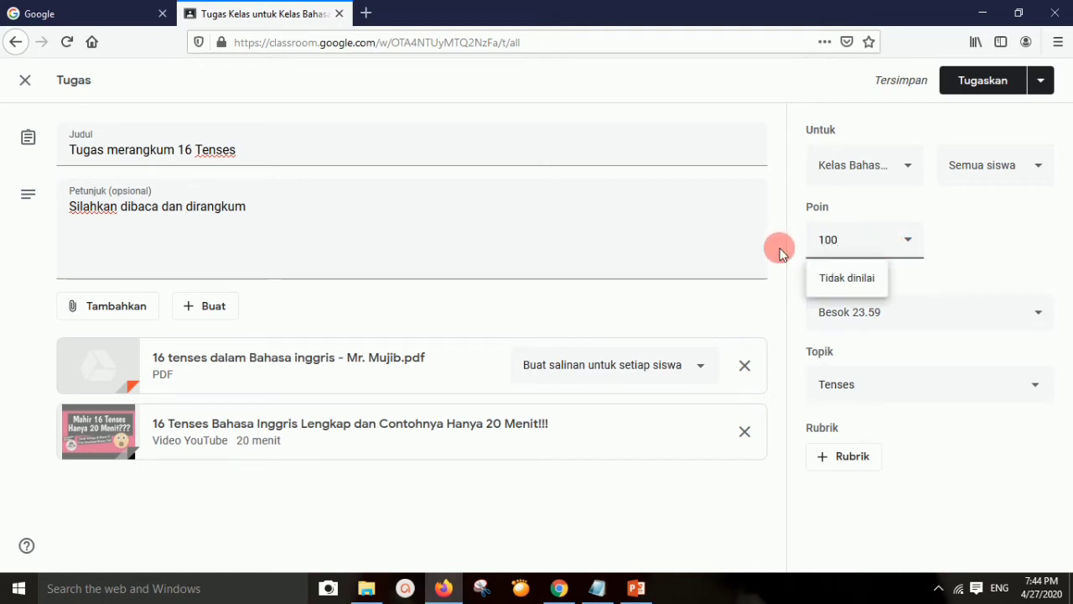
{"action": "left_click", "coordinate": [991, 290]}
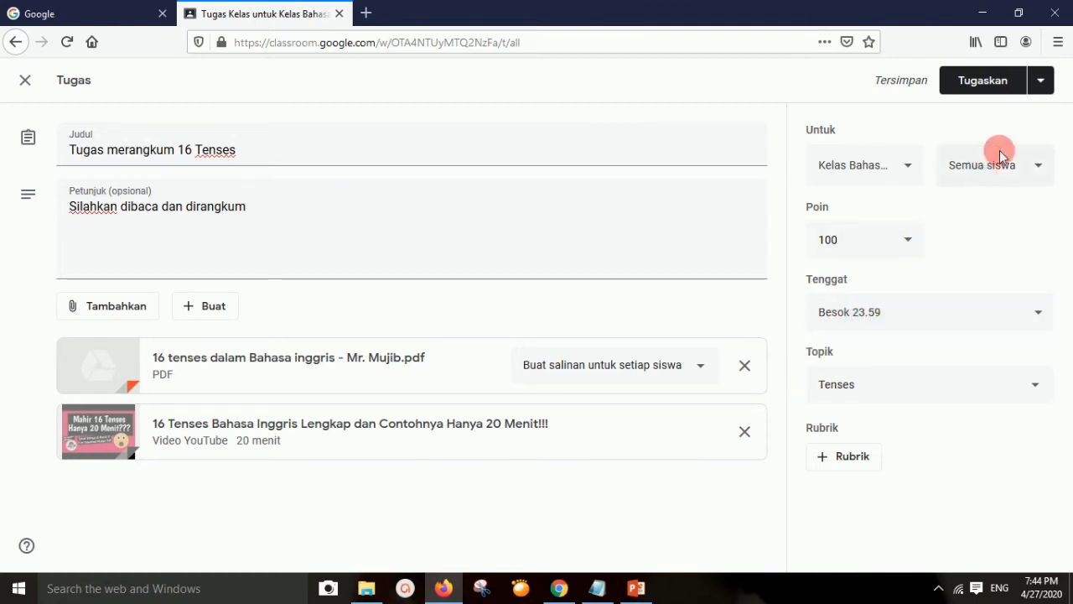
{"action": "left_click", "coordinate": [1040, 80]}
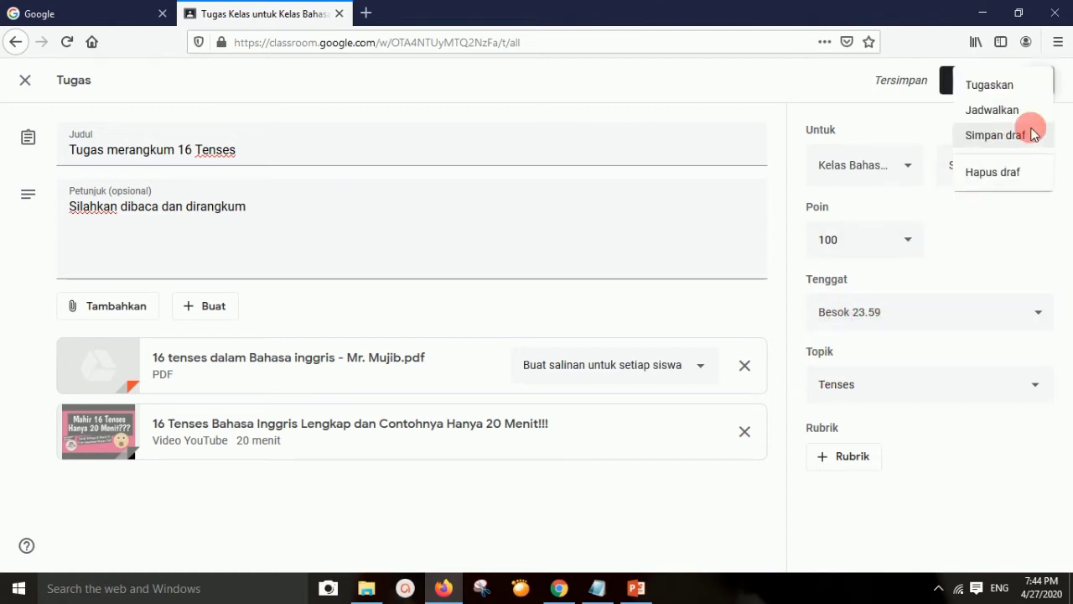
{"action": "left_click", "coordinate": [912, 82]}
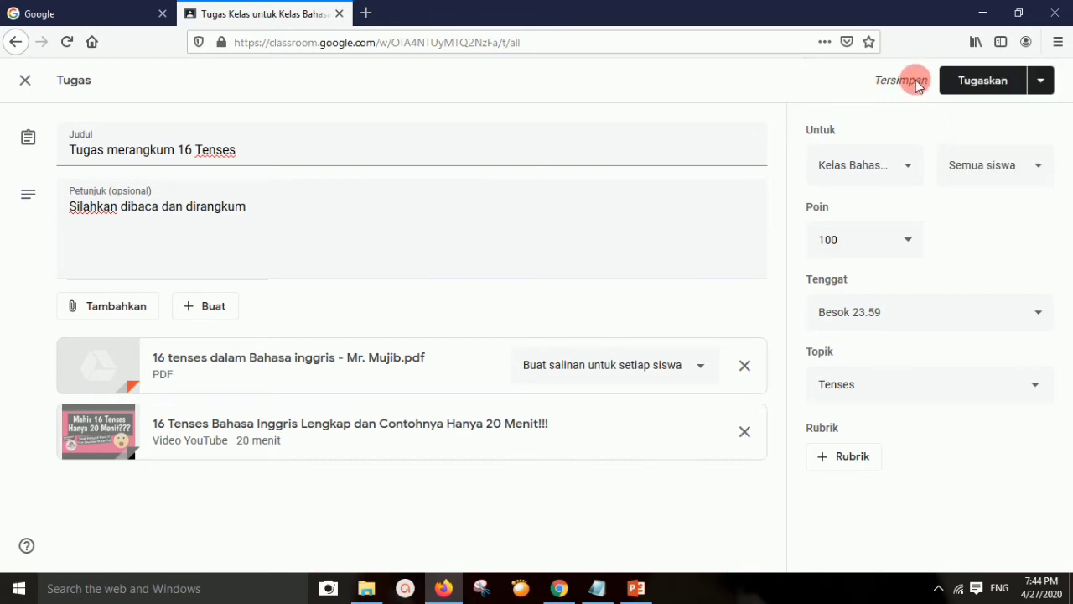
{"action": "left_click", "coordinate": [974, 81]}
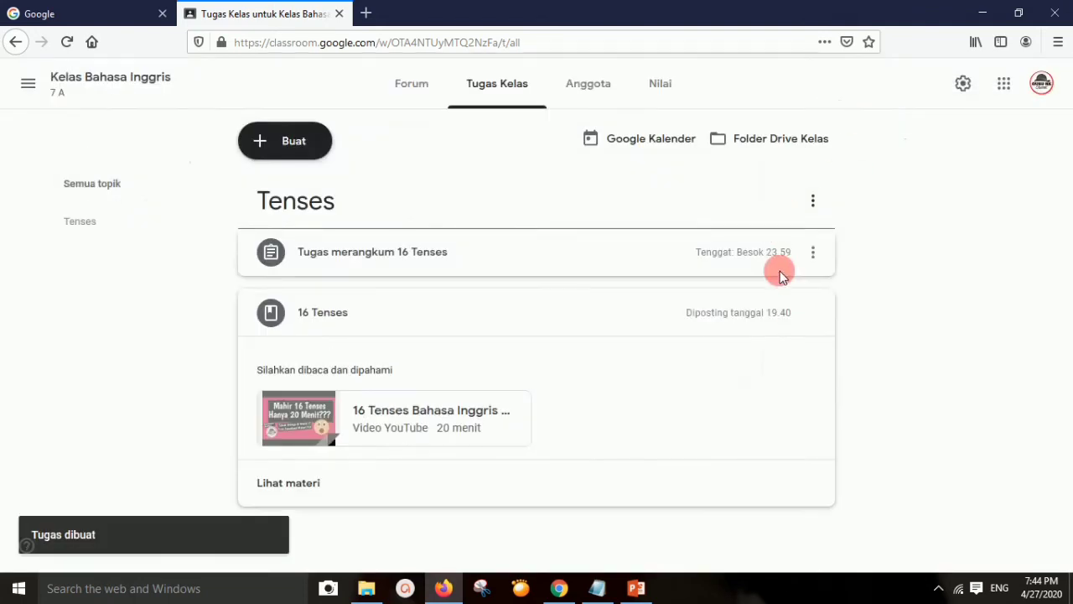
Step: Highlight the "memberi Ulangan" item in the Notepad outline and return to Google Classroom in Firefox
{"action": "left_click", "coordinate": [597, 588]}
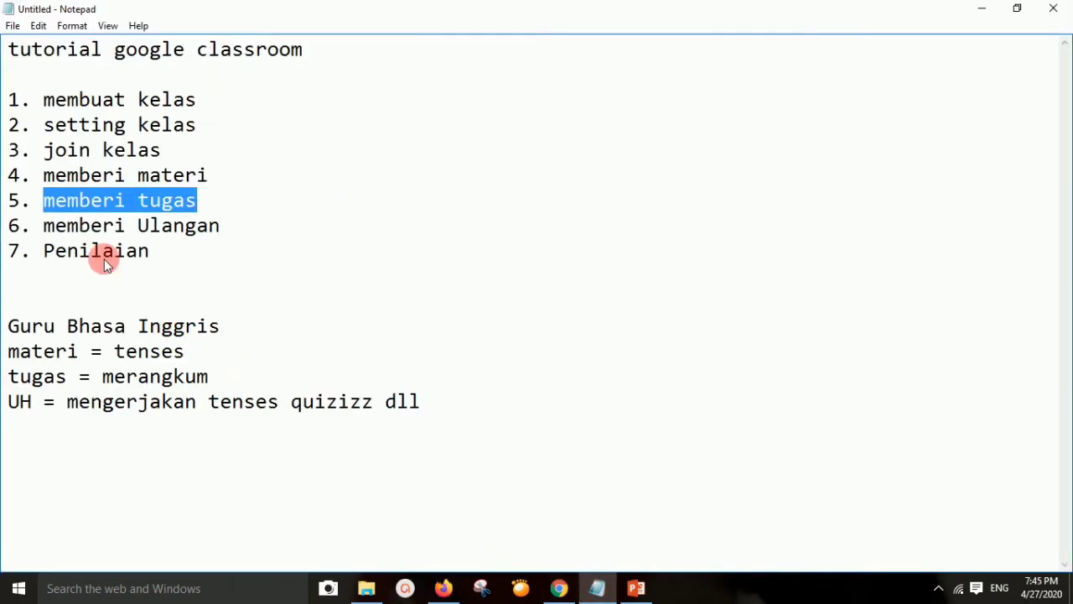
{"action": "left_click_drag", "start_coordinate": [44, 226], "coordinate": [212, 239]}
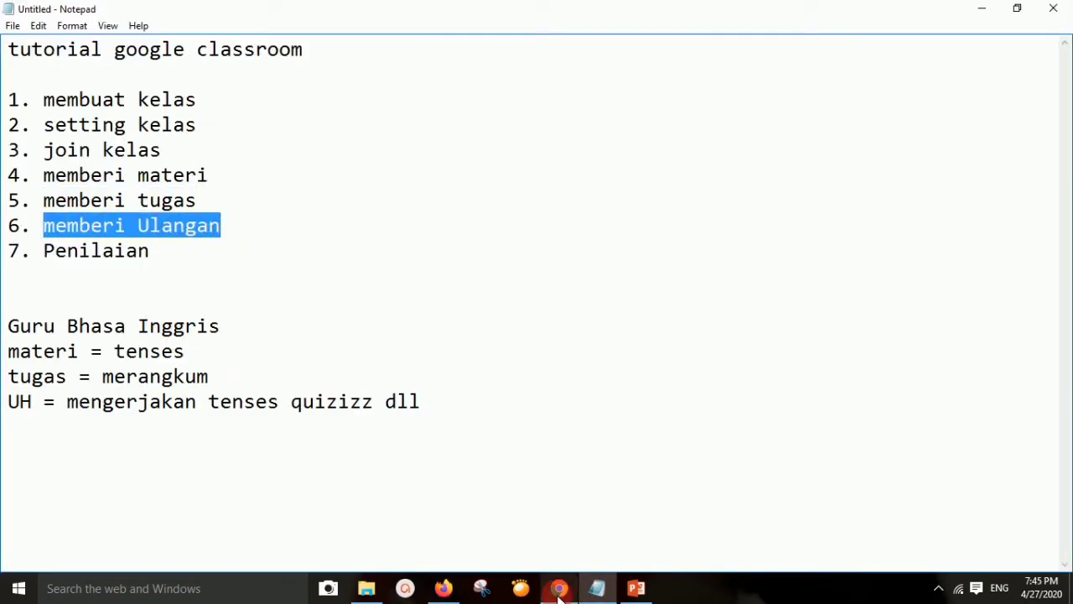
{"action": "left_click", "coordinate": [444, 588]}
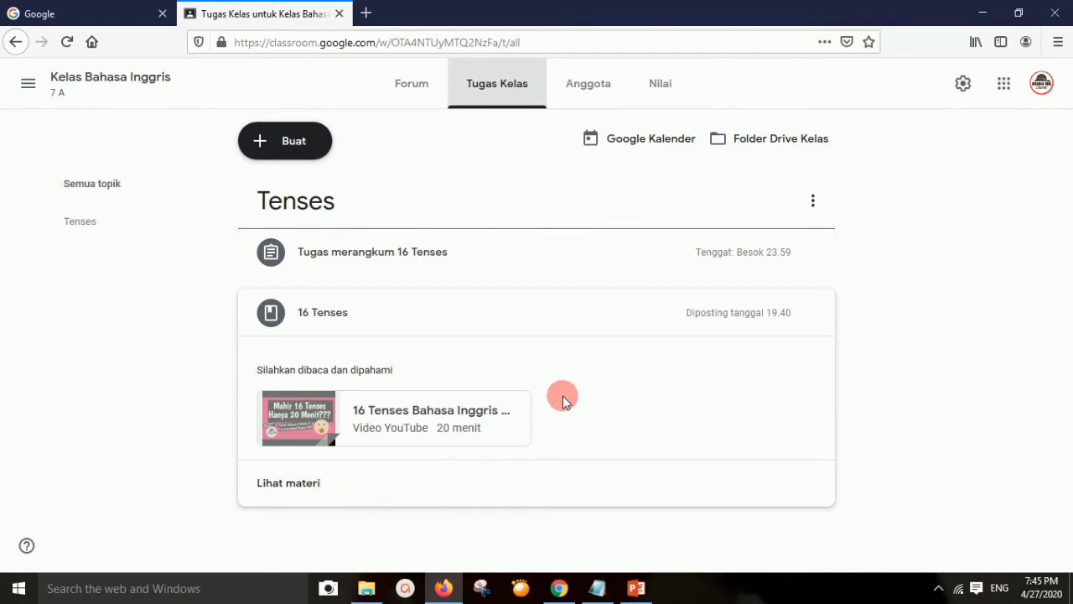
Step: Create a new quiz assignment in the class and remove its attached Google Formulir
{"action": "left_click", "coordinate": [295, 144]}
{"action": "left_click", "coordinate": [312, 212]}
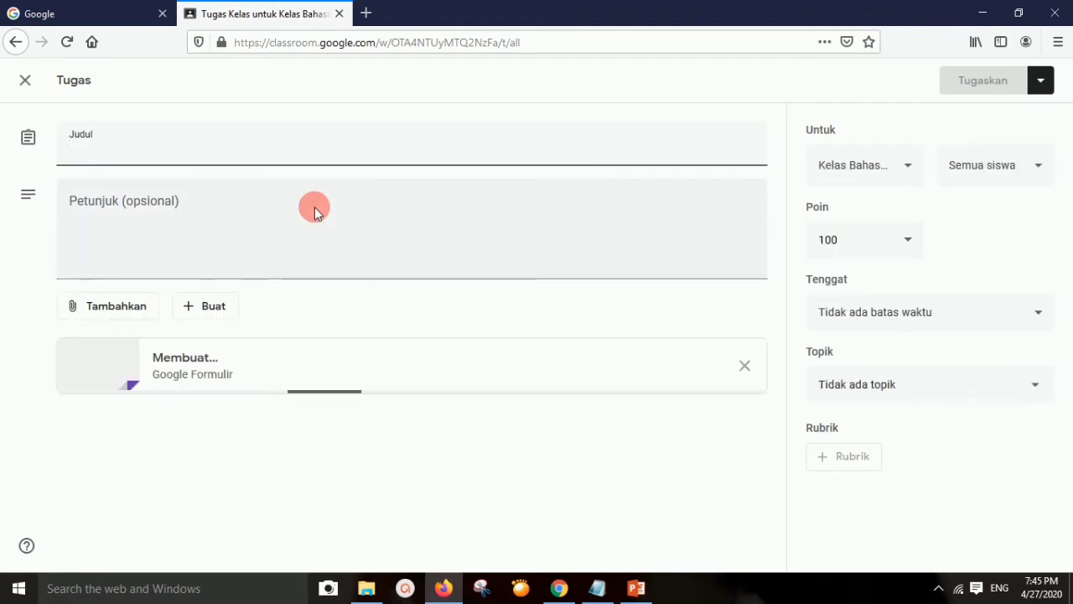
{"action": "left_click", "coordinate": [745, 367]}
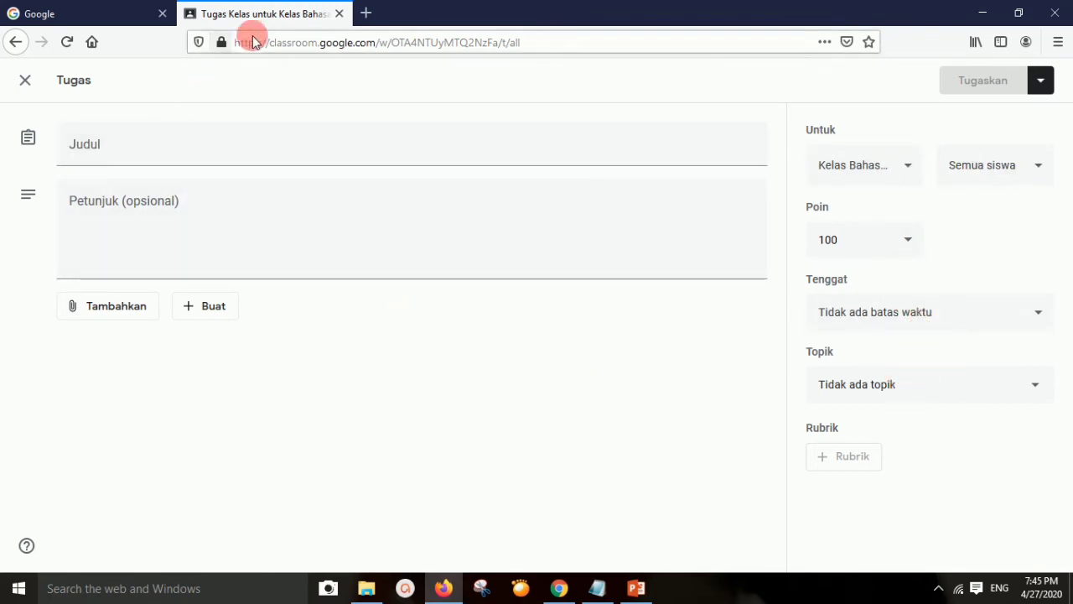
Step: Search the web for quizizz in a new browser tab and open the Quizizz login page
{"action": "left_click", "coordinate": [366, 14]}
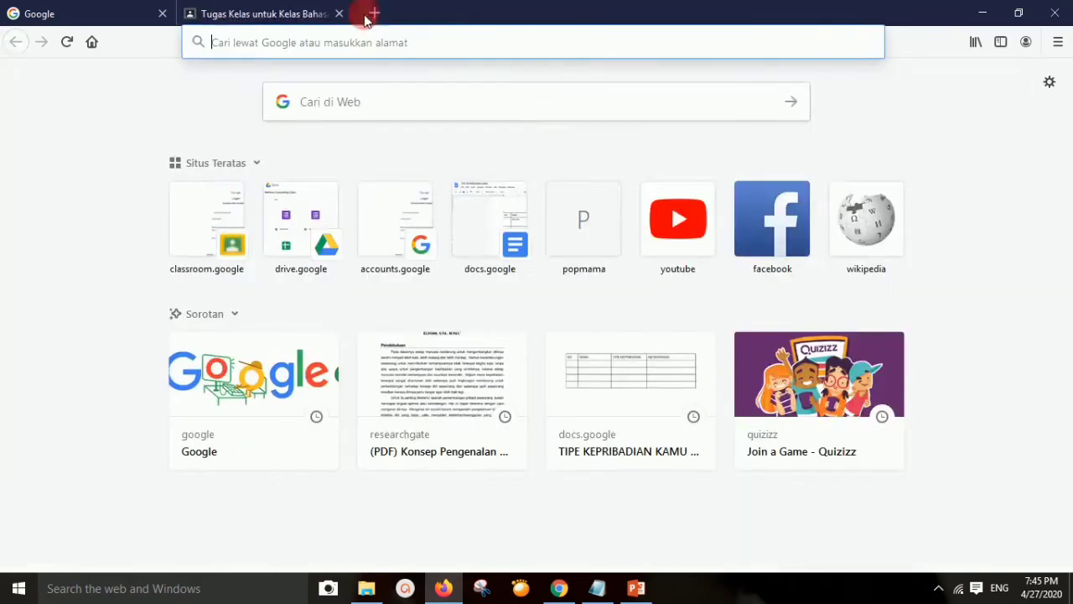
{"action": "type", "text": "quizizz"}
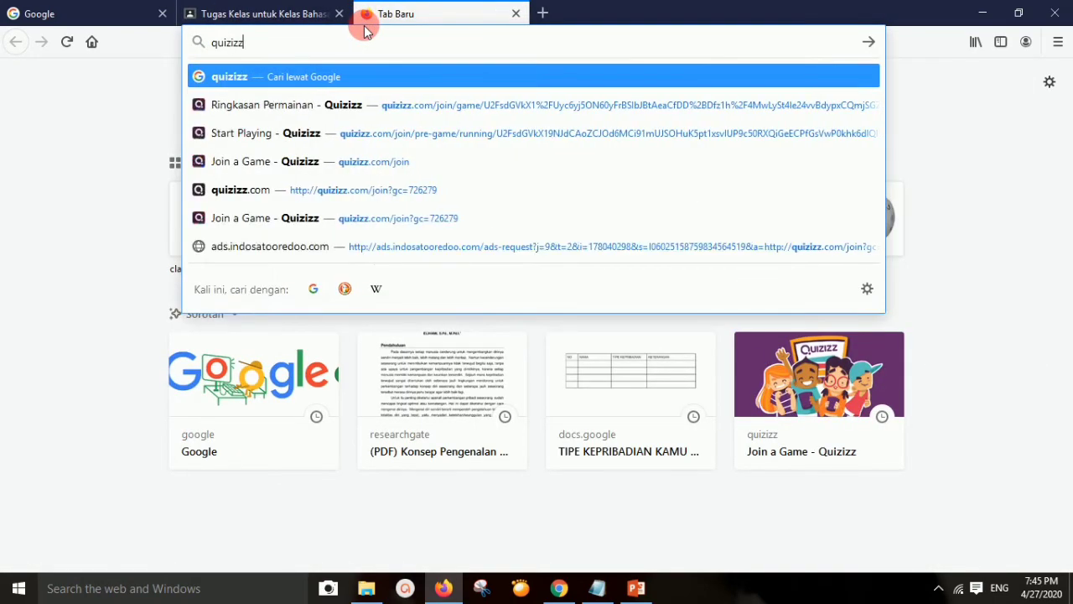
{"action": "key", "text": "Return"}
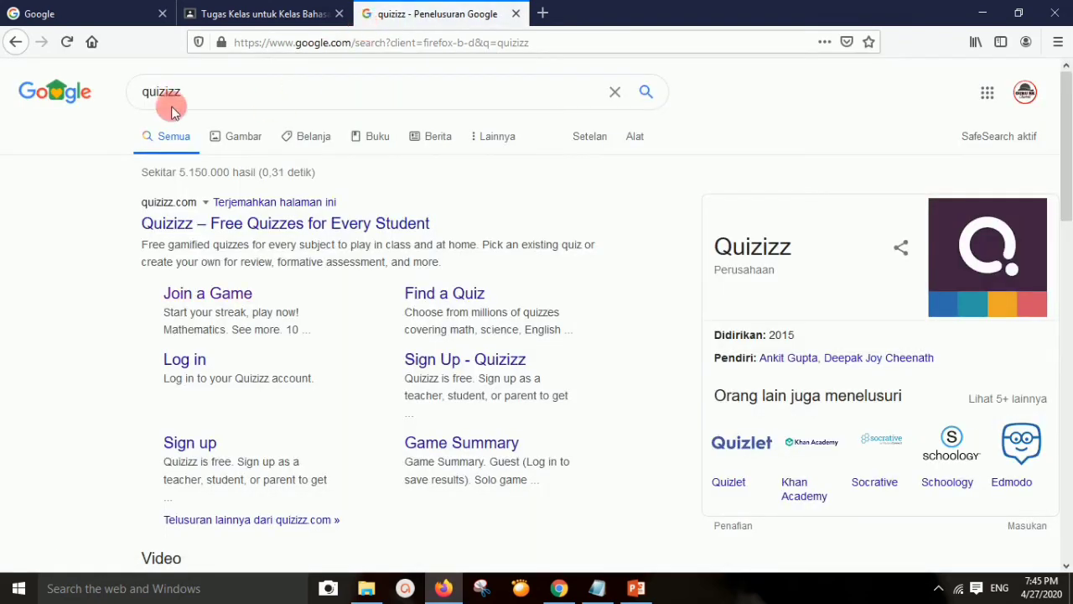
{"action": "left_click", "coordinate": [183, 362]}
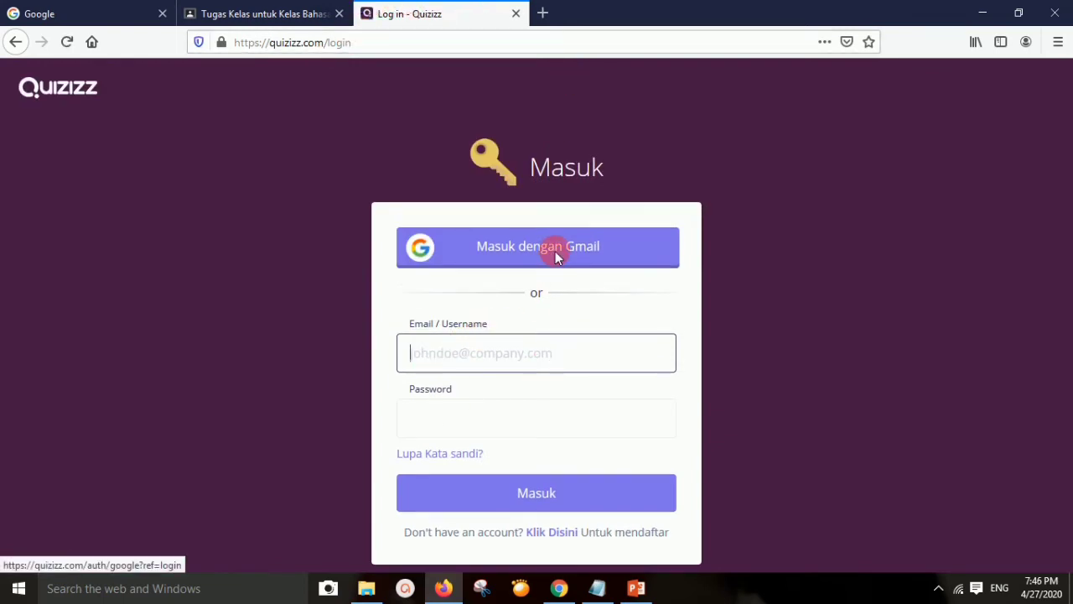
Step: Sign in to Quizizz with the existing Google account and choose the "sebagai seorang guru" role
{"action": "left_click", "coordinate": [555, 251]}
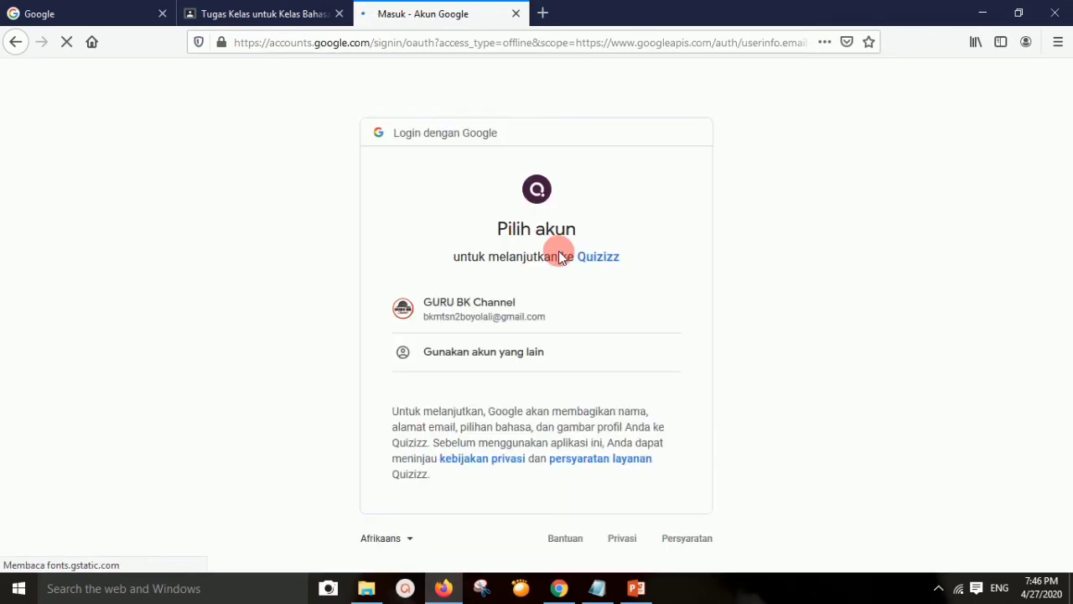
{"action": "left_click", "coordinate": [457, 302]}
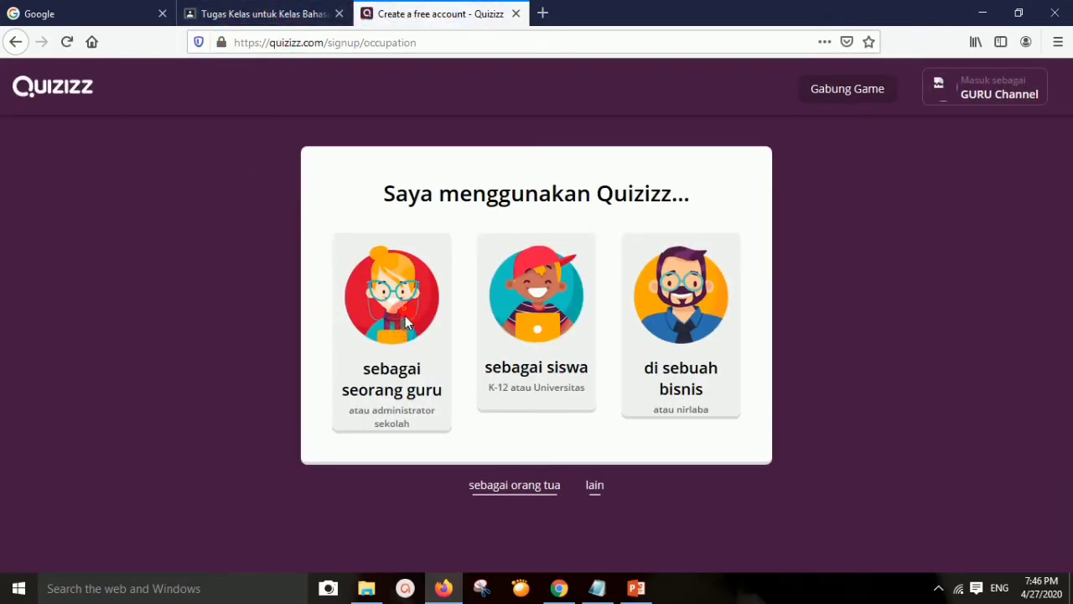
{"action": "left_click", "coordinate": [405, 317]}
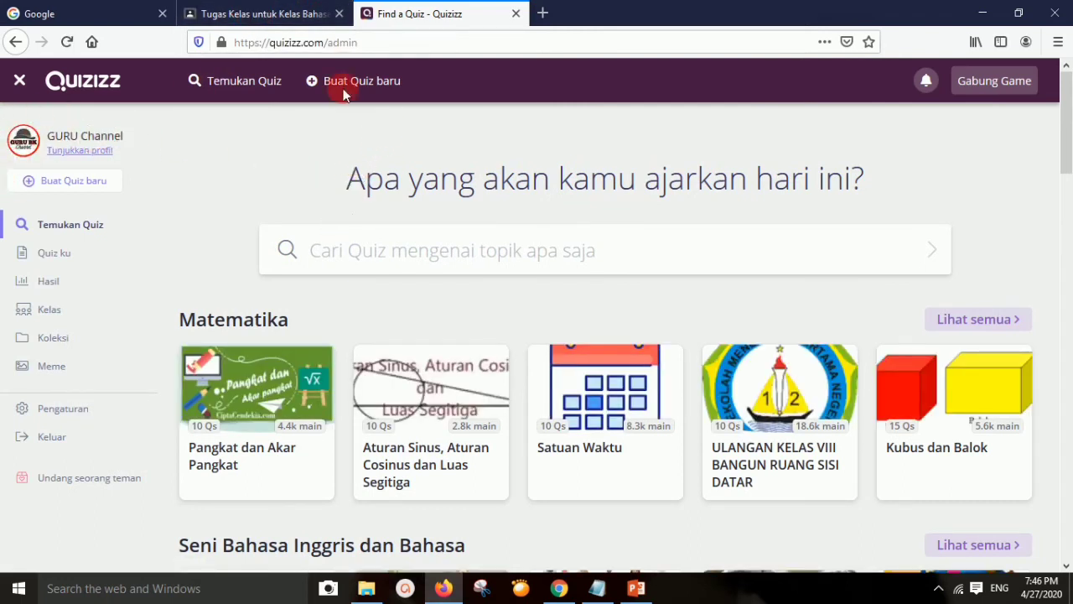
Step: Title the Classroom quiz assignment "UH Tenses" and enter the instructions "Kerjakan UH tenses di link di bawah ini"
{"action": "left_click", "coordinate": [284, 9]}
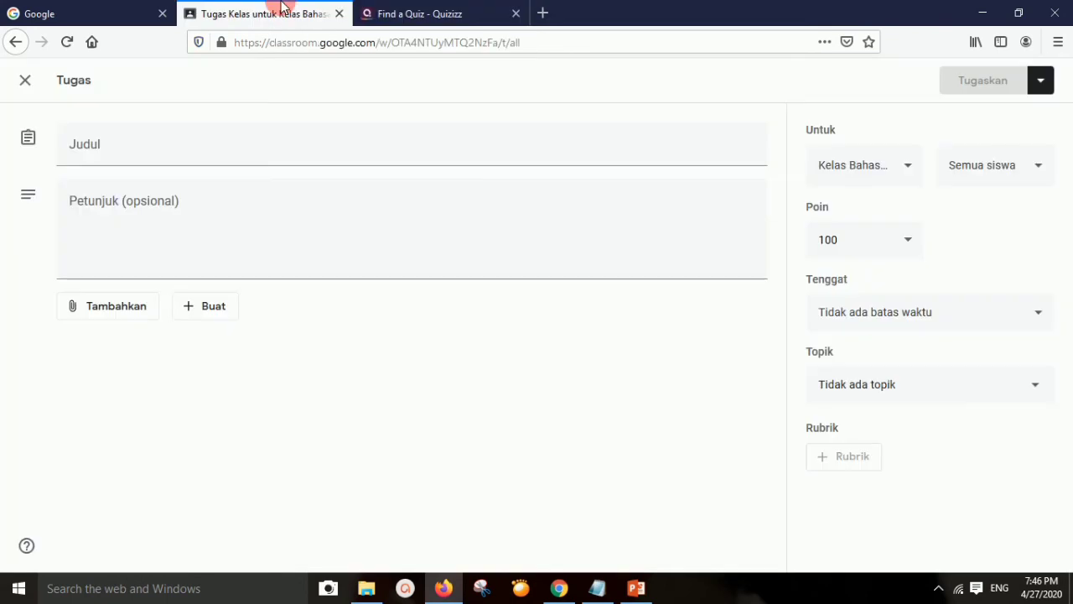
{"action": "left_click", "coordinate": [220, 145]}
{"action": "type", "text": "UH Tenses"}
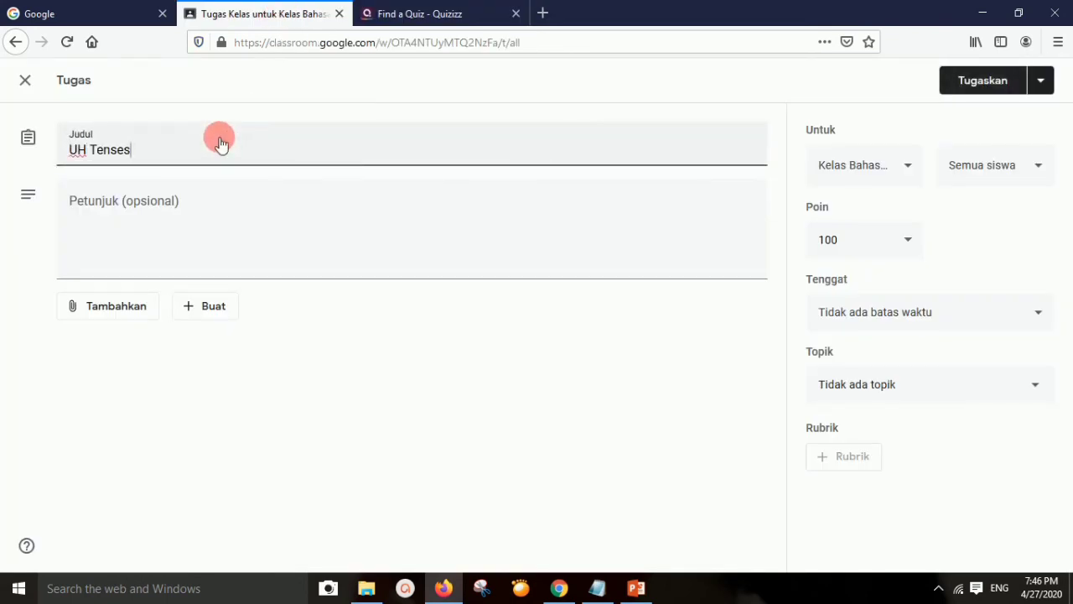
{"action": "left_click", "coordinate": [210, 188]}
{"action": "type", "text": "Kerjakan UH tenses di link di bawa"}
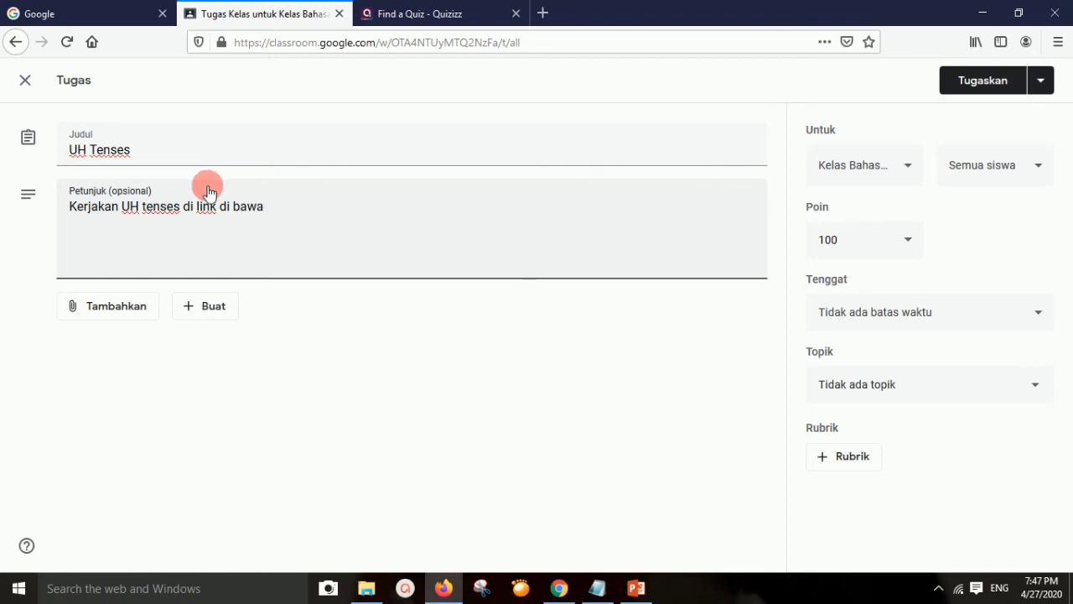
{"action": "type", "text": "h ini"}
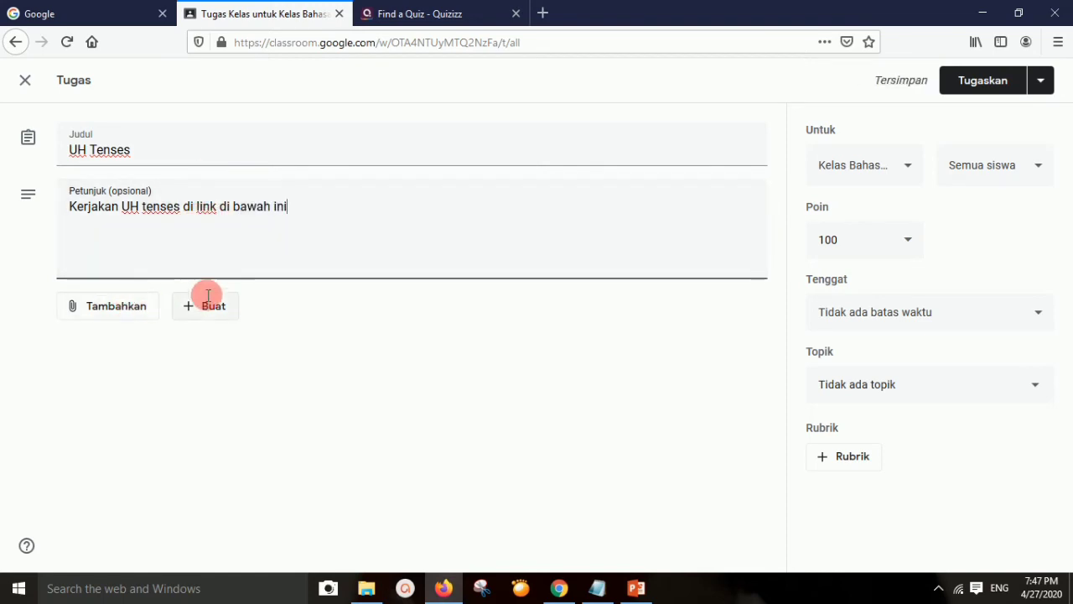
Step: Search the Quizizz library for quizzes on "tenses"
{"action": "left_click", "coordinate": [427, 10]}
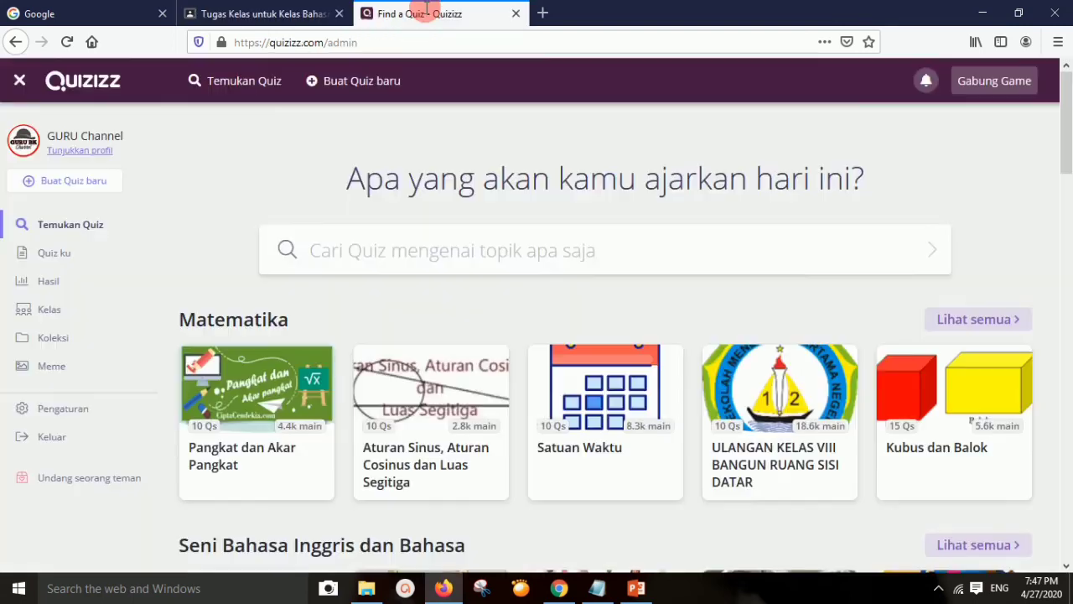
{"action": "left_click", "coordinate": [310, 249]}
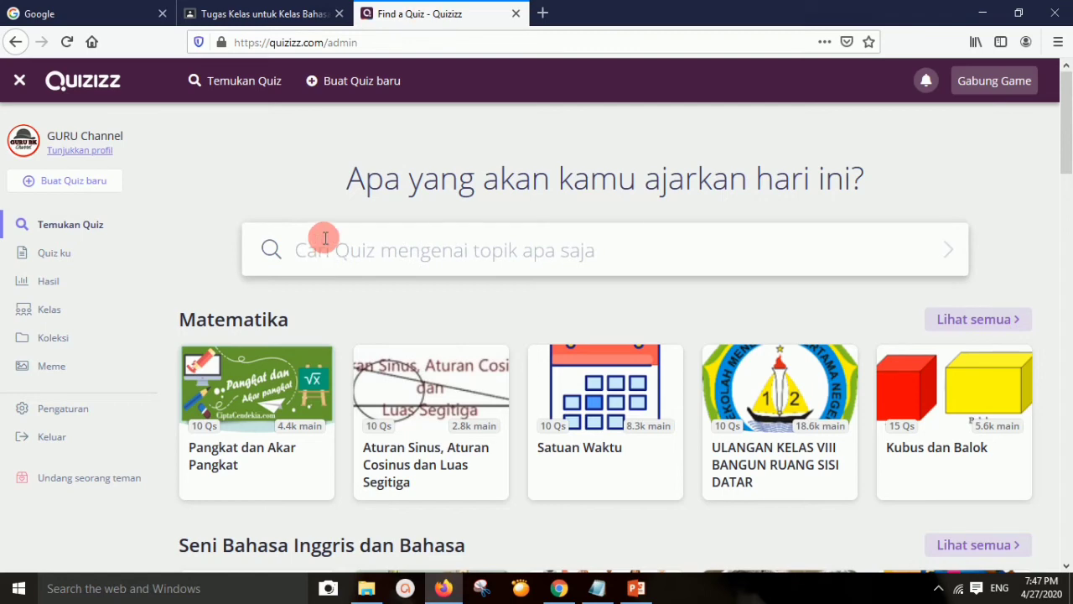
{"action": "type", "text": "tenses"}
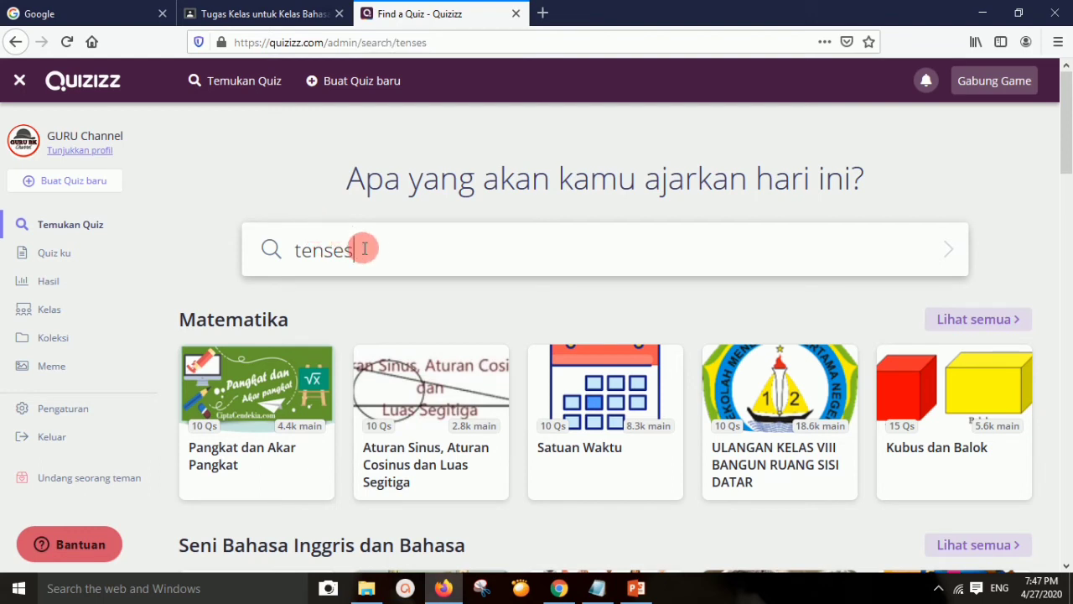
{"action": "key", "text": "Return"}
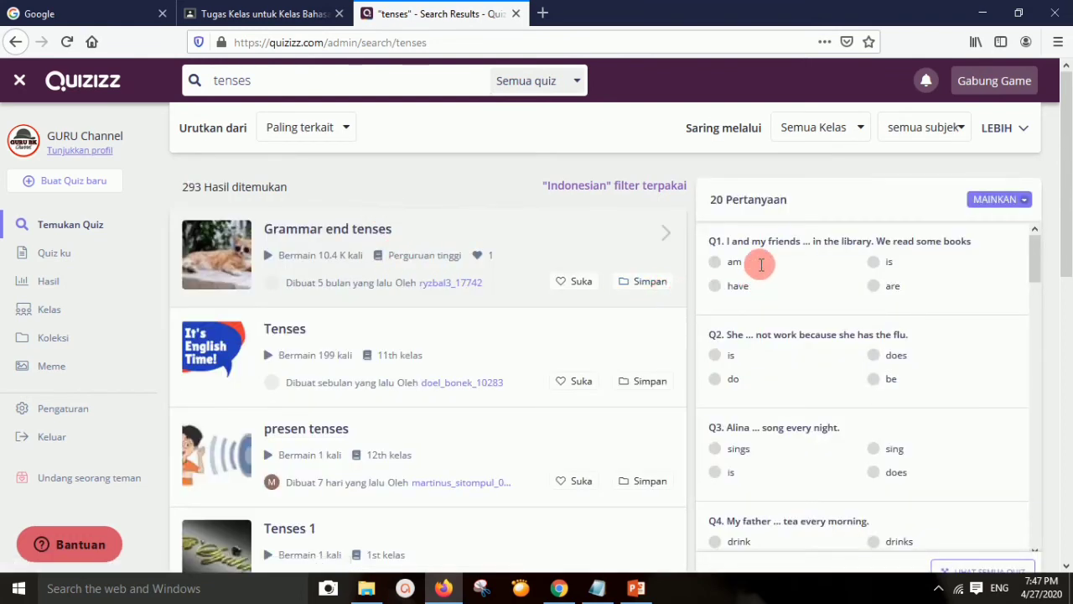
Step: Review the questions in the preview of the "Grammar end tenses" quiz
{"action": "scroll", "coordinate": [762, 264], "scroll_direction": "down", "scroll_amount": 2}
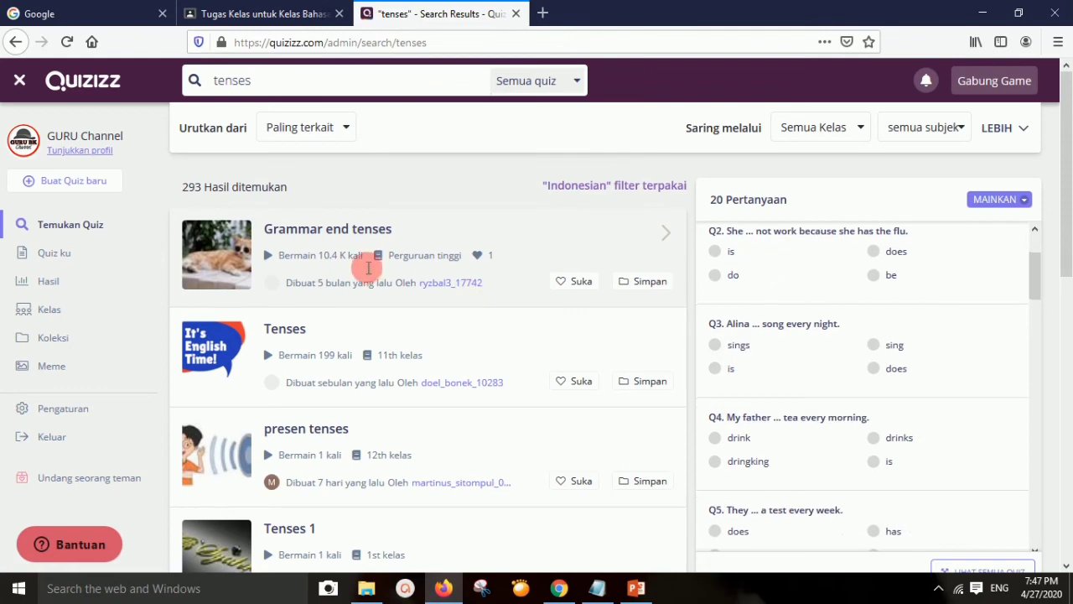
{"action": "scroll", "coordinate": [772, 251], "scroll_direction": "up", "scroll_amount": 2}
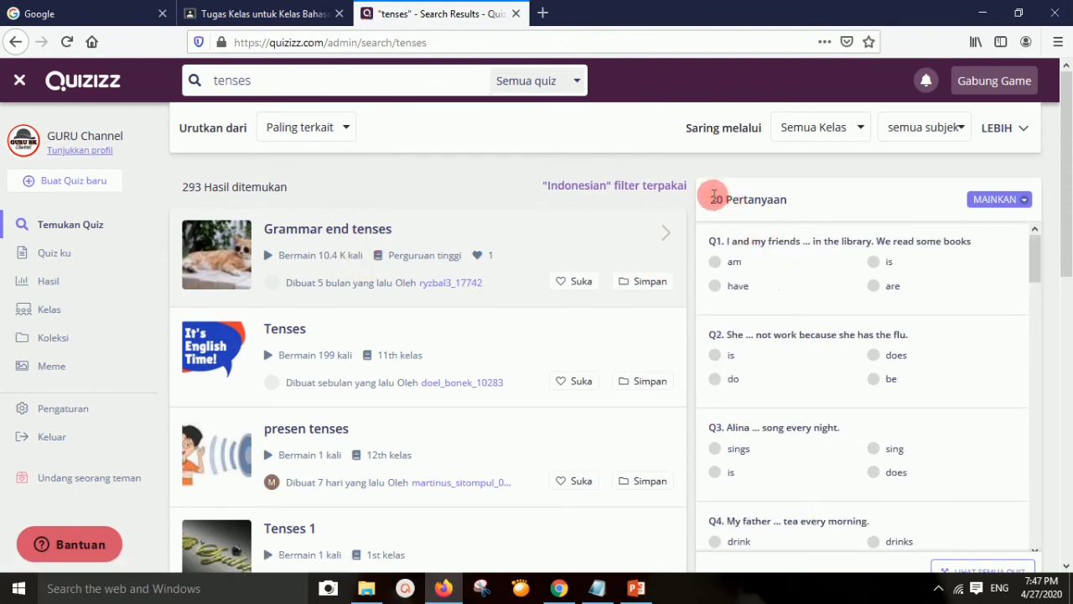
{"action": "left_click_drag", "start_coordinate": [712, 197], "coordinate": [792, 206]}
{"action": "scroll", "coordinate": [831, 311], "scroll_direction": "down", "scroll_amount": 8}
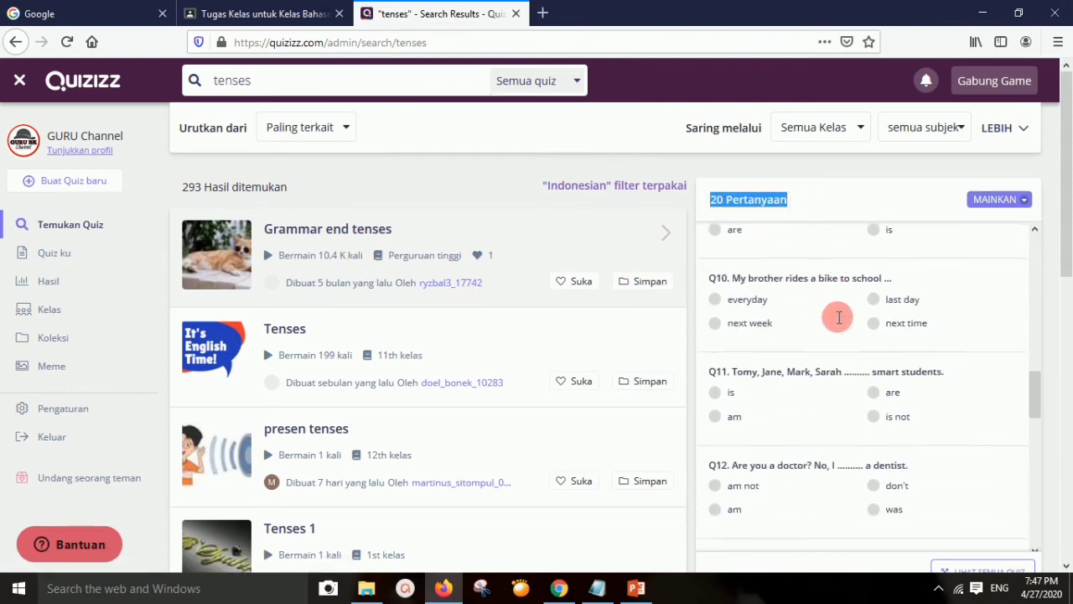
{"action": "scroll", "coordinate": [844, 317], "scroll_direction": "down", "scroll_amount": 10}
{"action": "scroll", "coordinate": [842, 361], "scroll_direction": "up", "scroll_amount": 6}
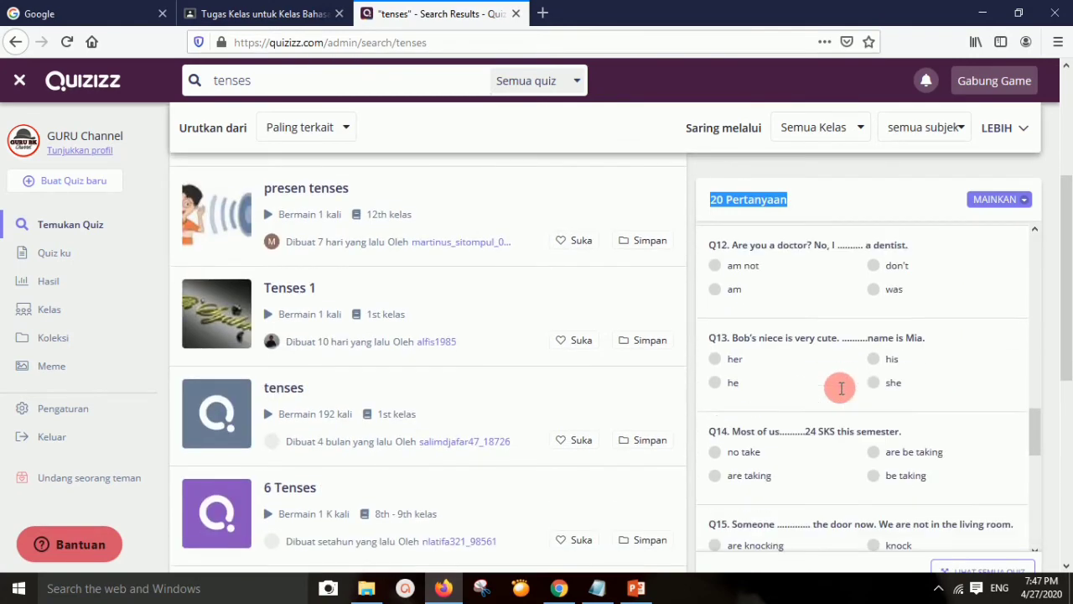
{"action": "scroll", "coordinate": [838, 371], "scroll_direction": "up", "scroll_amount": 10}
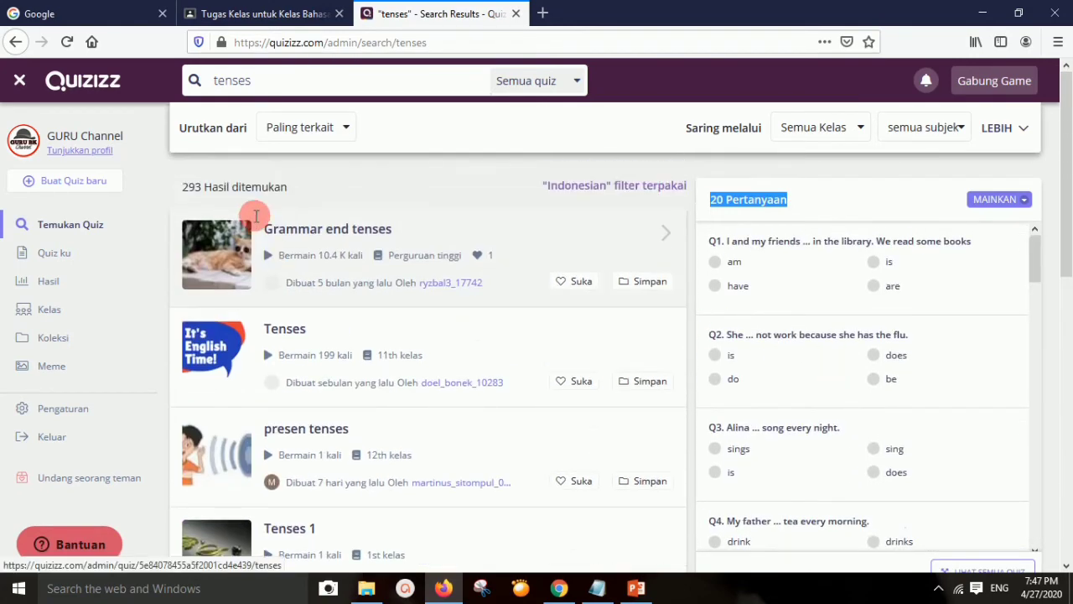
Step: Assign the "Grammar end tenses" quiz as homework with the Apr 29 deadline and copy its share link
{"action": "left_click", "coordinate": [336, 228]}
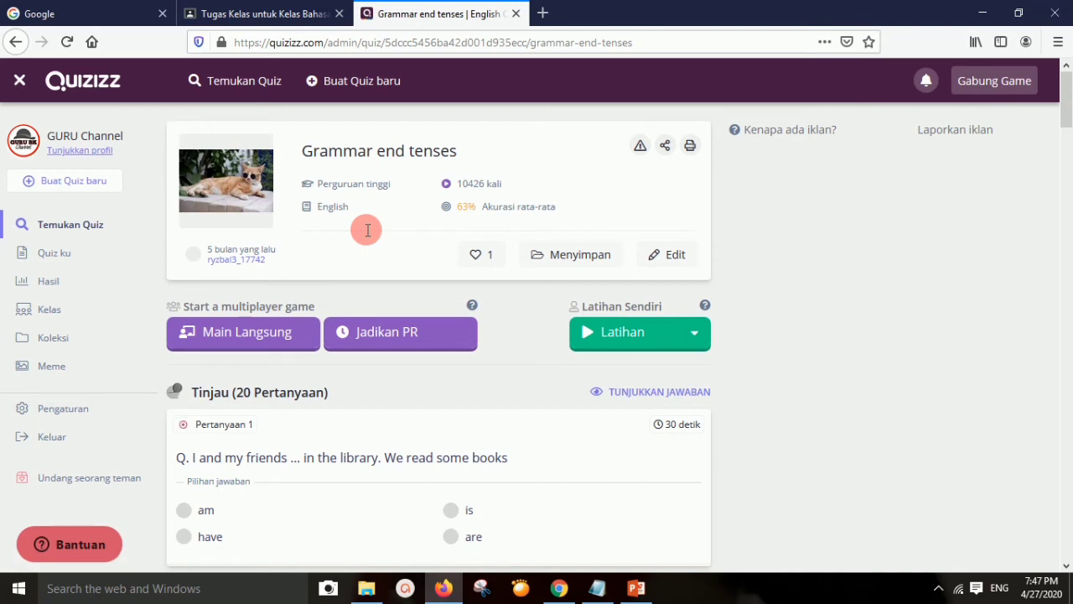
{"action": "left_click", "coordinate": [414, 332]}
{"action": "left_click_drag", "start_coordinate": [494, 325], "coordinate": [648, 327]}
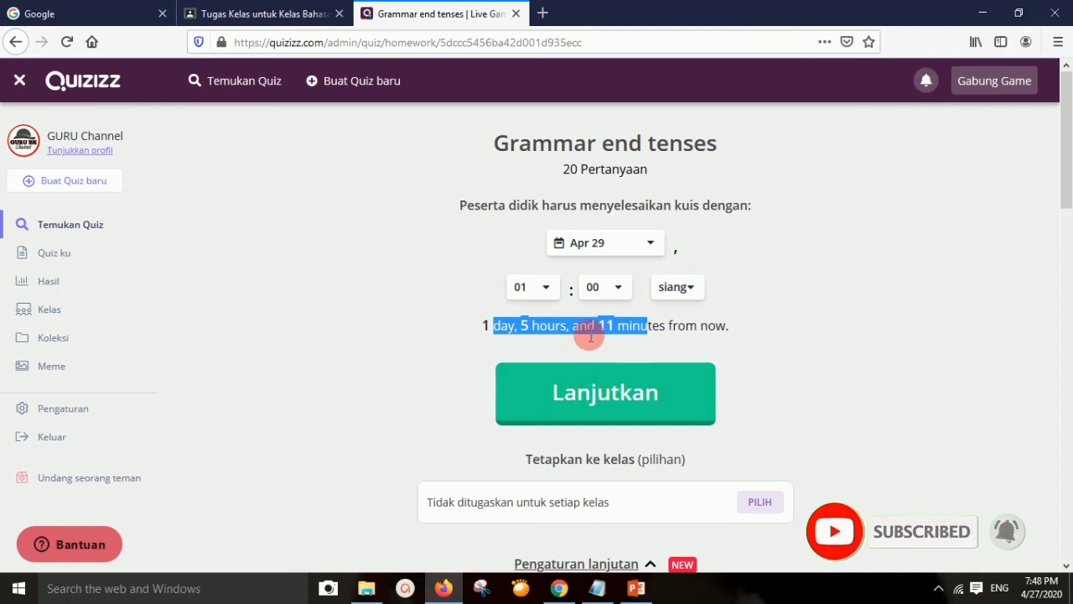
{"action": "left_click", "coordinate": [614, 396]}
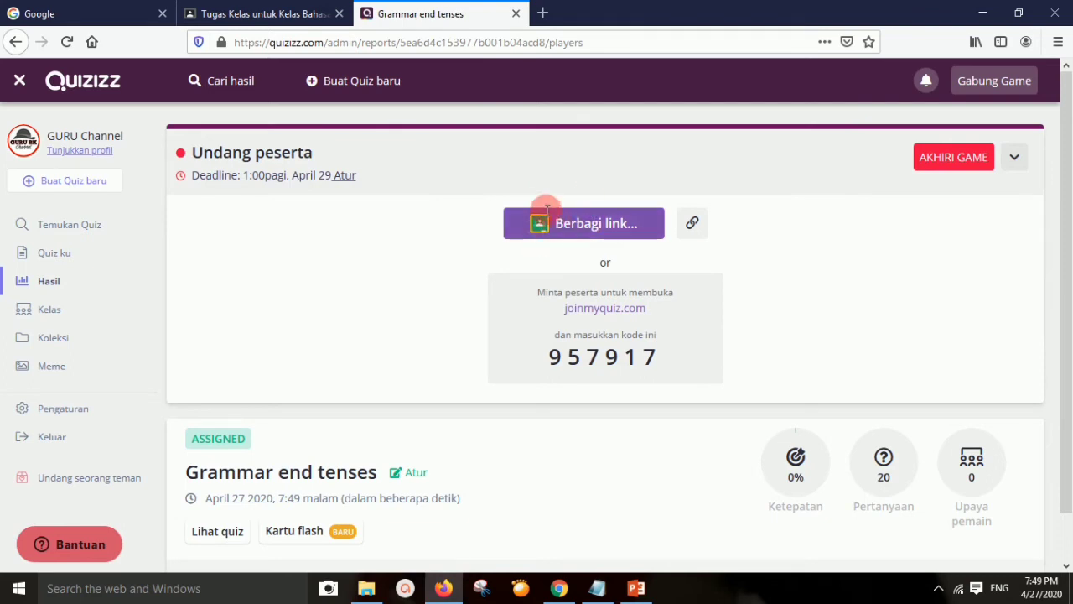
{"action": "left_click", "coordinate": [692, 224]}
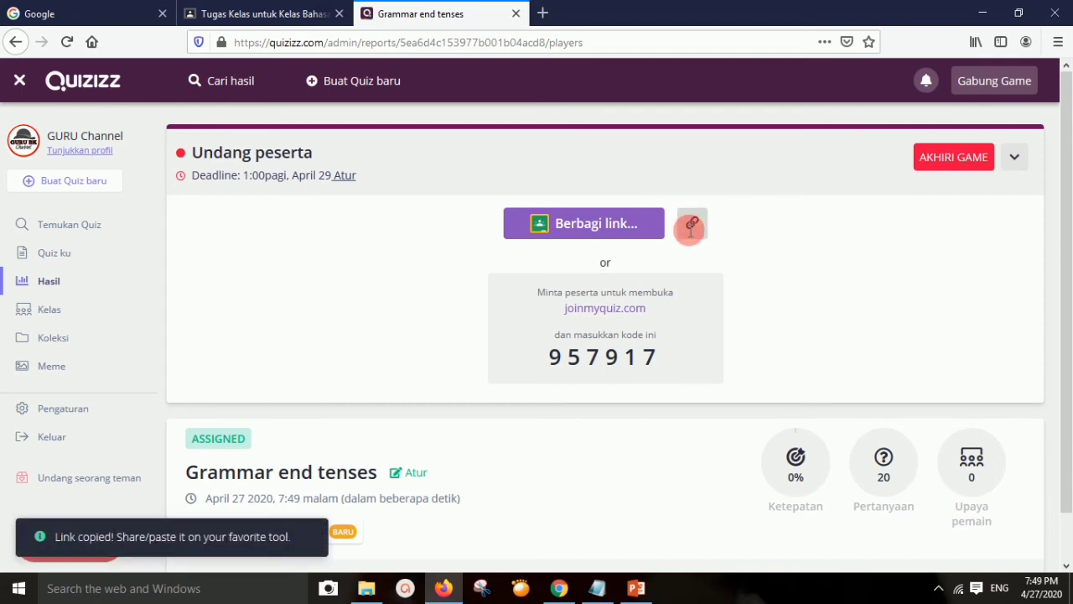
Step: Return to the UH Tenses assignment in Google Classroom and attach the copied Quizizz game link
{"action": "left_click", "coordinate": [274, 17]}
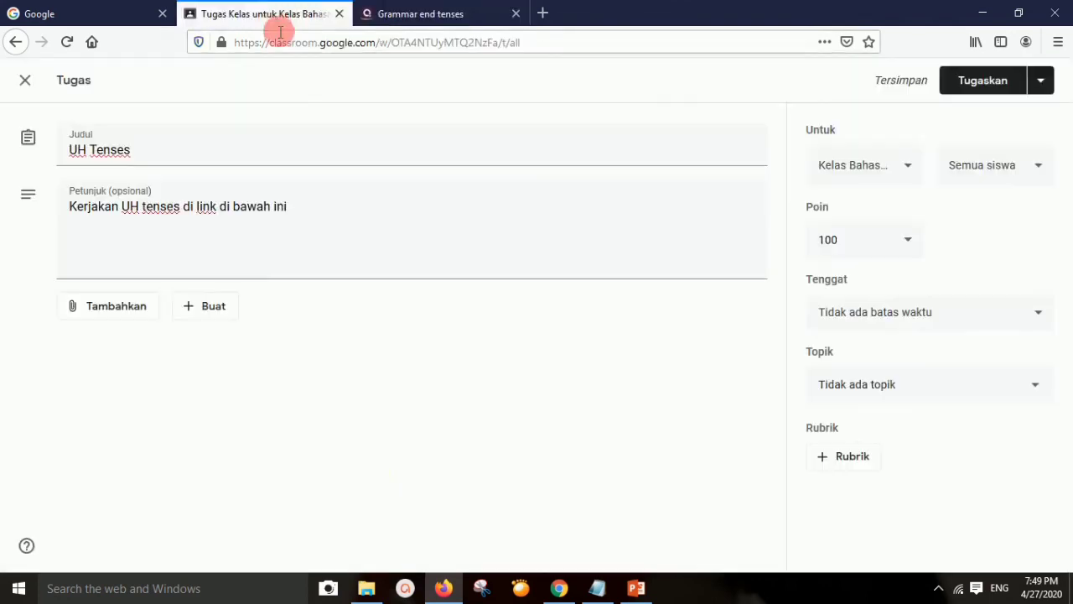
{"action": "left_click", "coordinate": [133, 299]}
{"action": "left_click", "coordinate": [126, 357]}
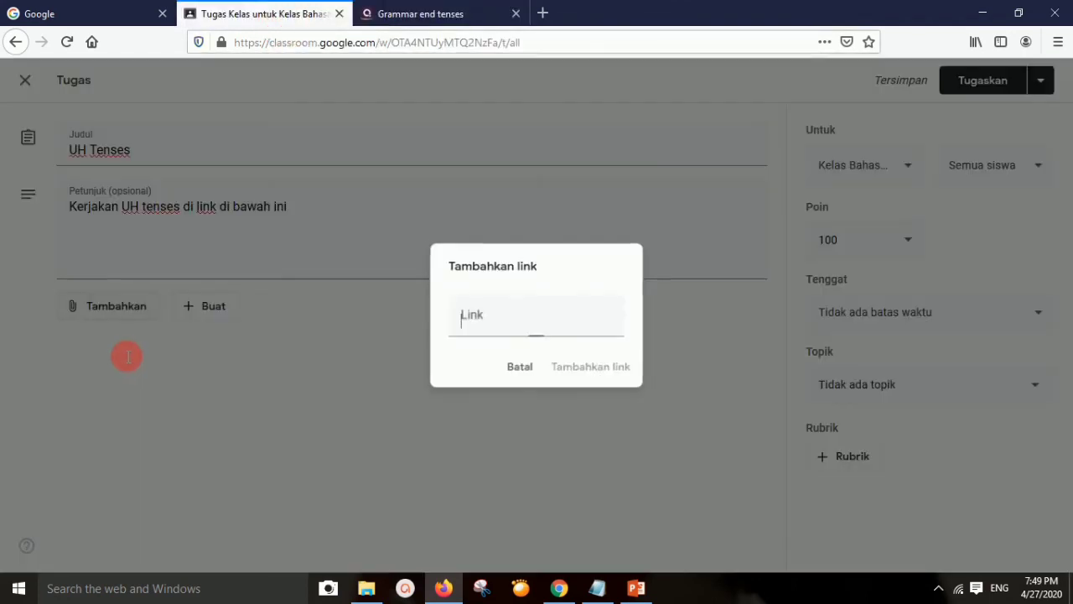
{"action": "type", "text": "https://quizizz.com/join?gc=957917"}
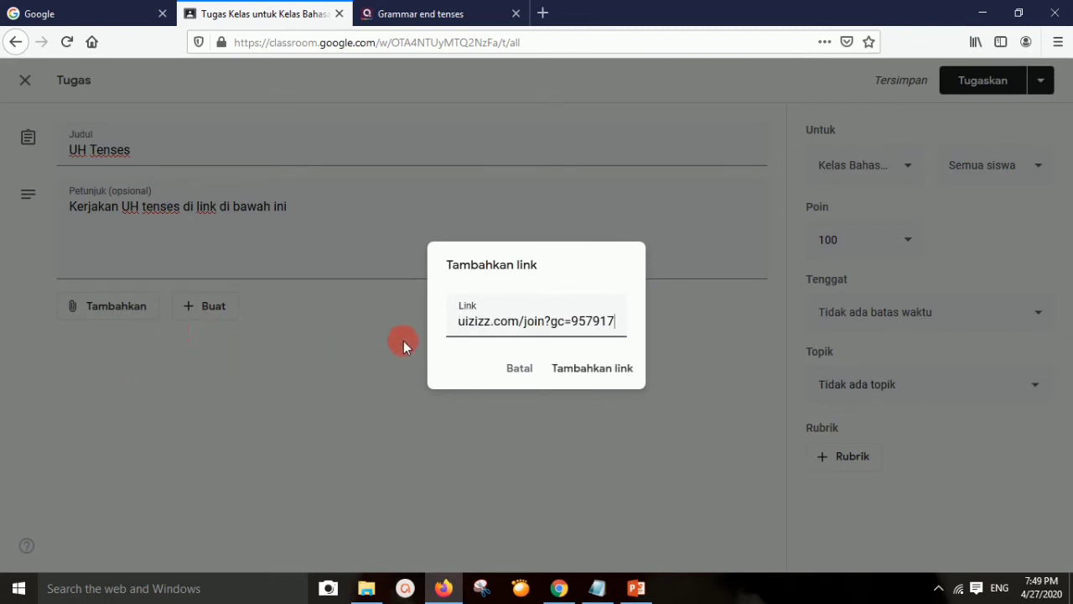
{"action": "left_click", "coordinate": [585, 371]}
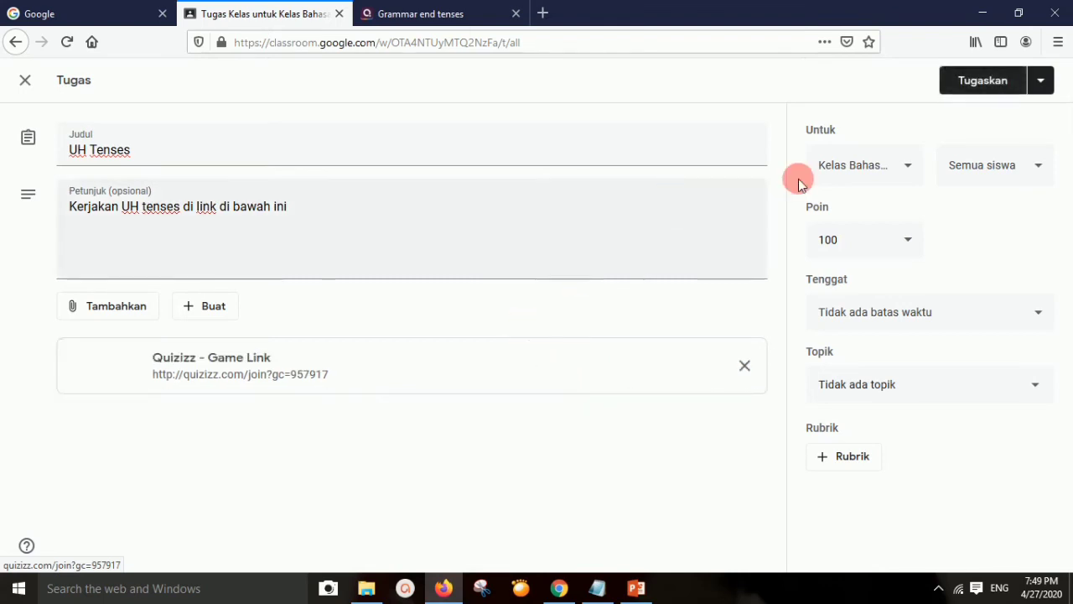
Step: Set the UH Tenses assignment's due date to 29 Apr 2020 at 23.59
{"action": "left_click", "coordinate": [965, 312]}
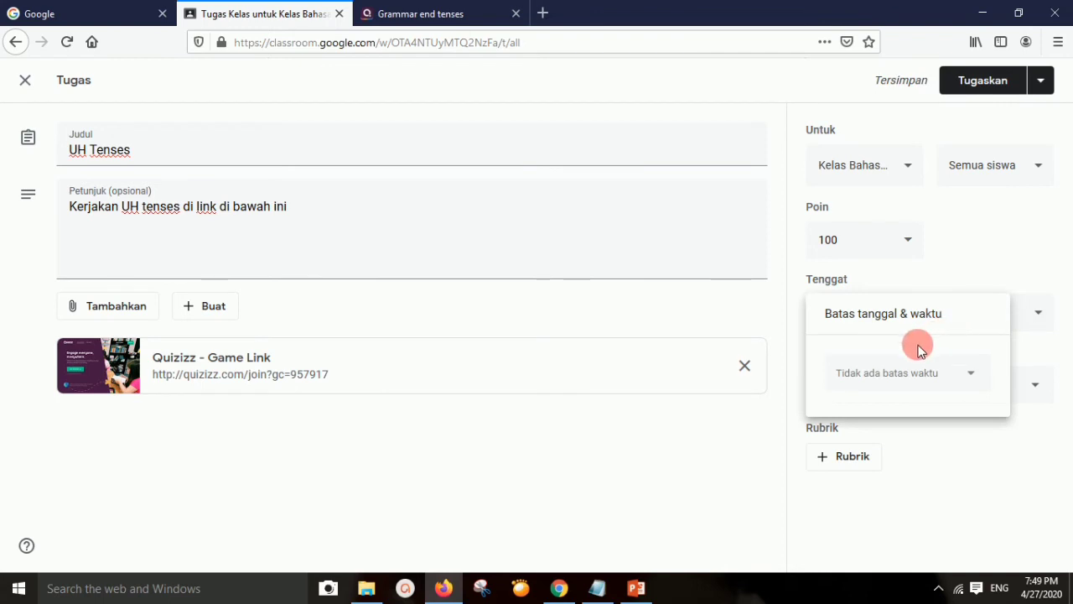
{"action": "left_click", "coordinate": [967, 377]}
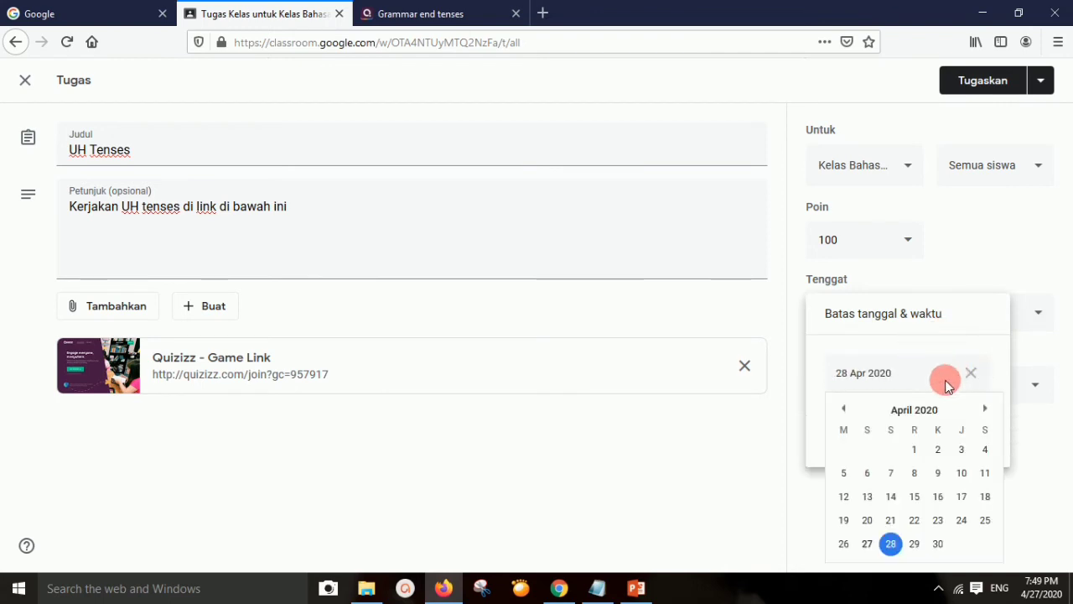
{"action": "left_click", "coordinate": [914, 543]}
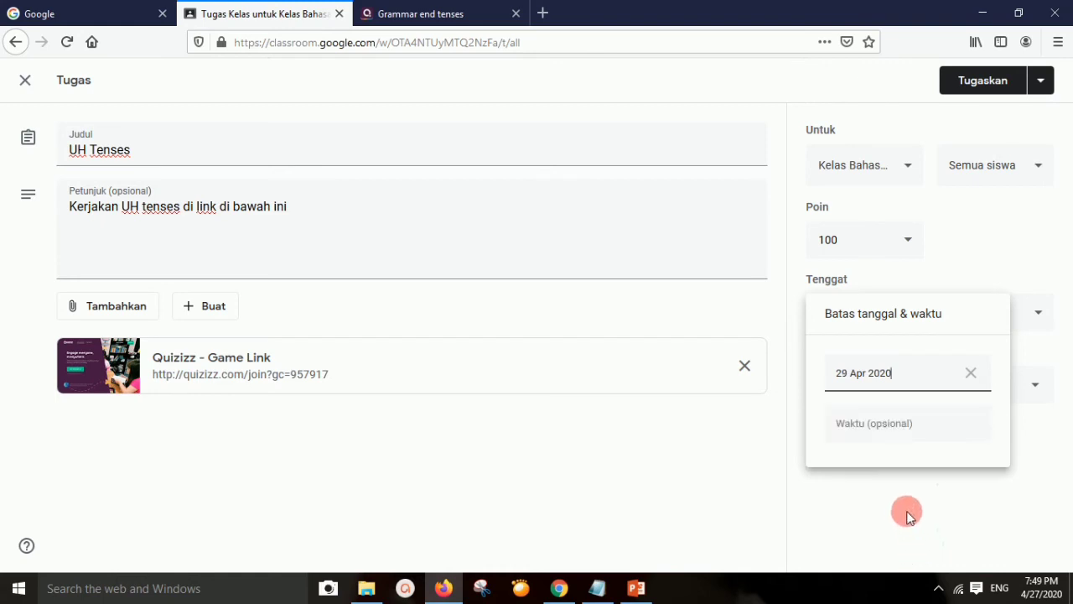
{"action": "left_click", "coordinate": [907, 426]}
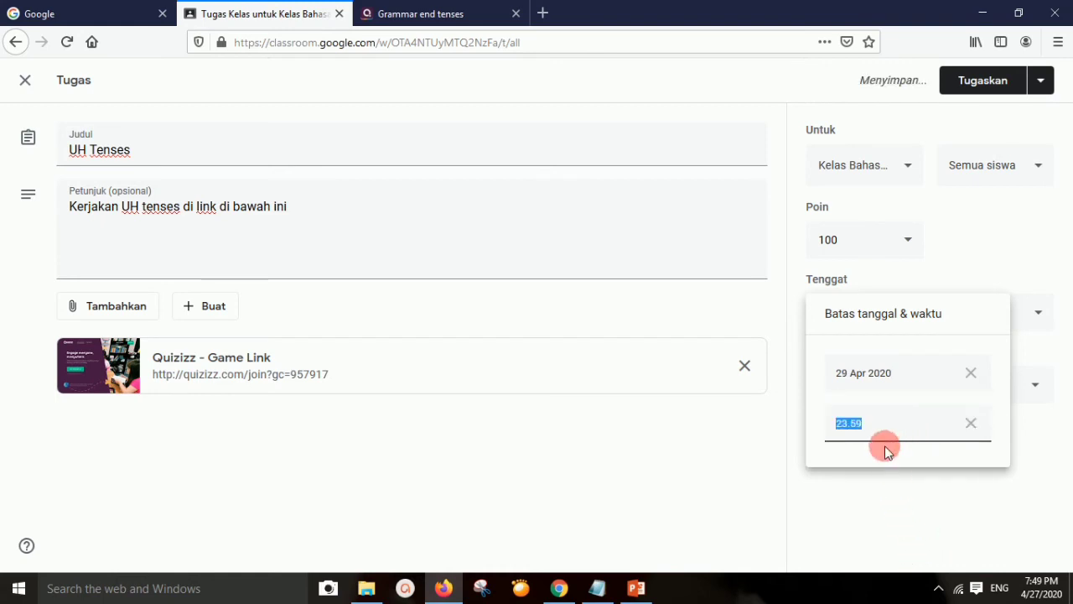
{"action": "left_click", "coordinate": [742, 446]}
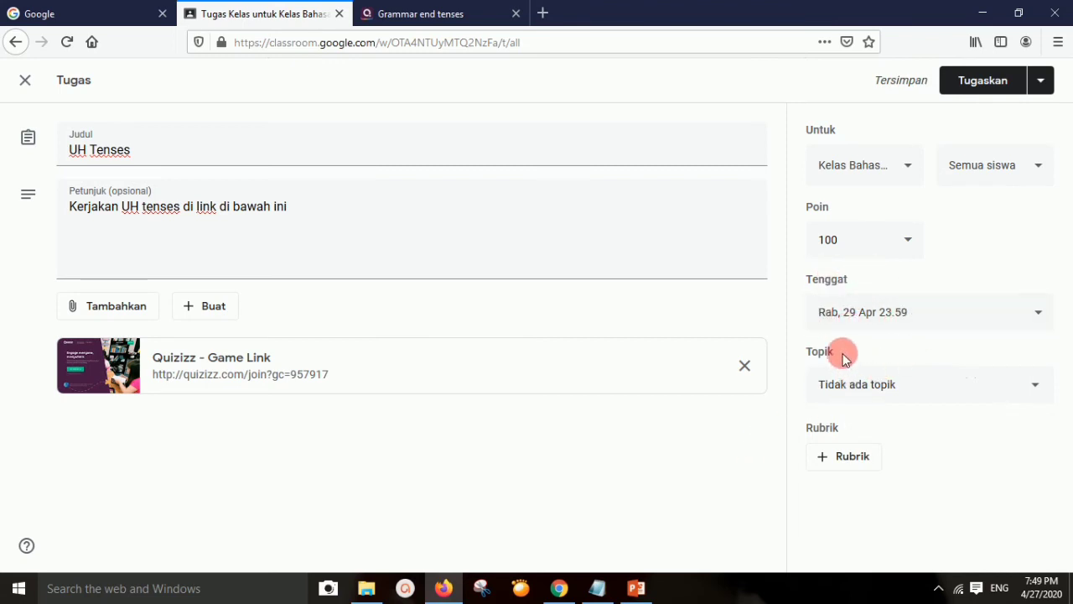
Step: File the UH Tenses assignment under the existing Tenses topic and post it to all students of the class
{"action": "left_click", "coordinate": [871, 245]}
{"action": "left_click", "coordinate": [974, 242]}
{"action": "left_click", "coordinate": [925, 390]}
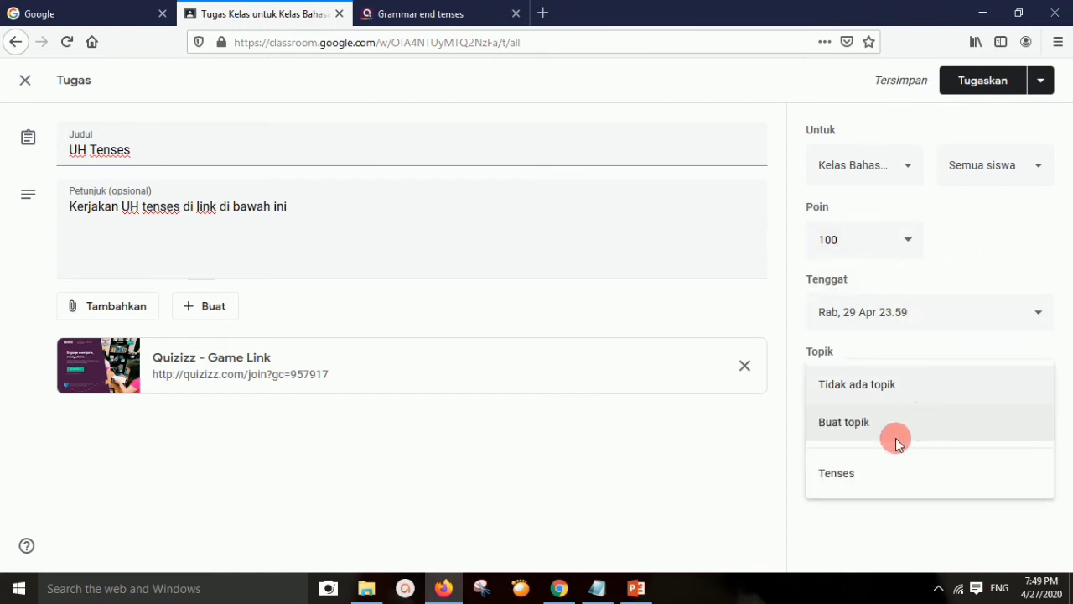
{"action": "left_click", "coordinate": [874, 471]}
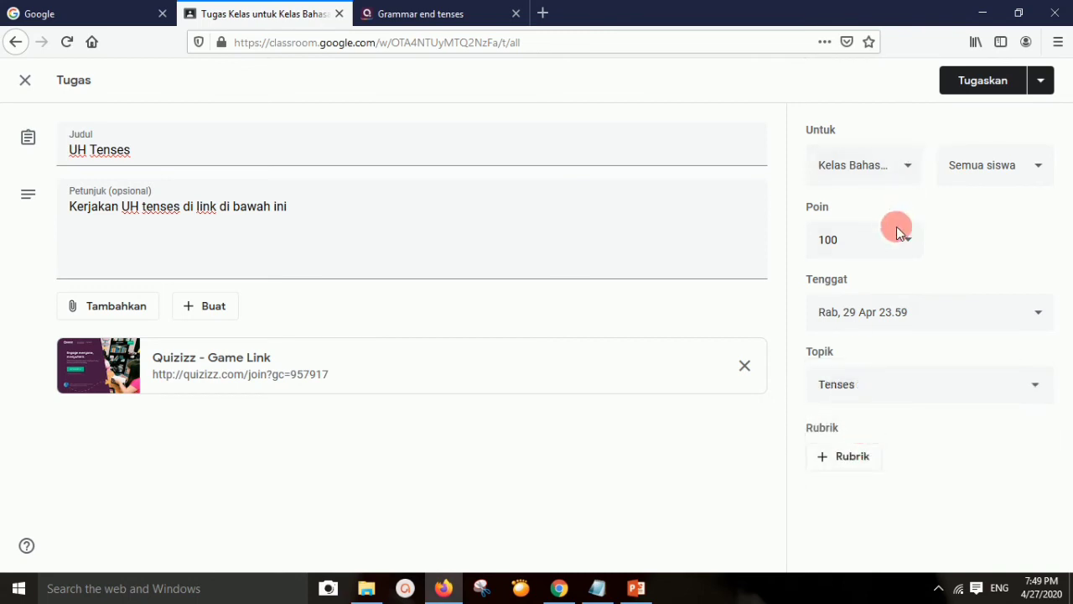
{"action": "left_click", "coordinate": [1041, 80]}
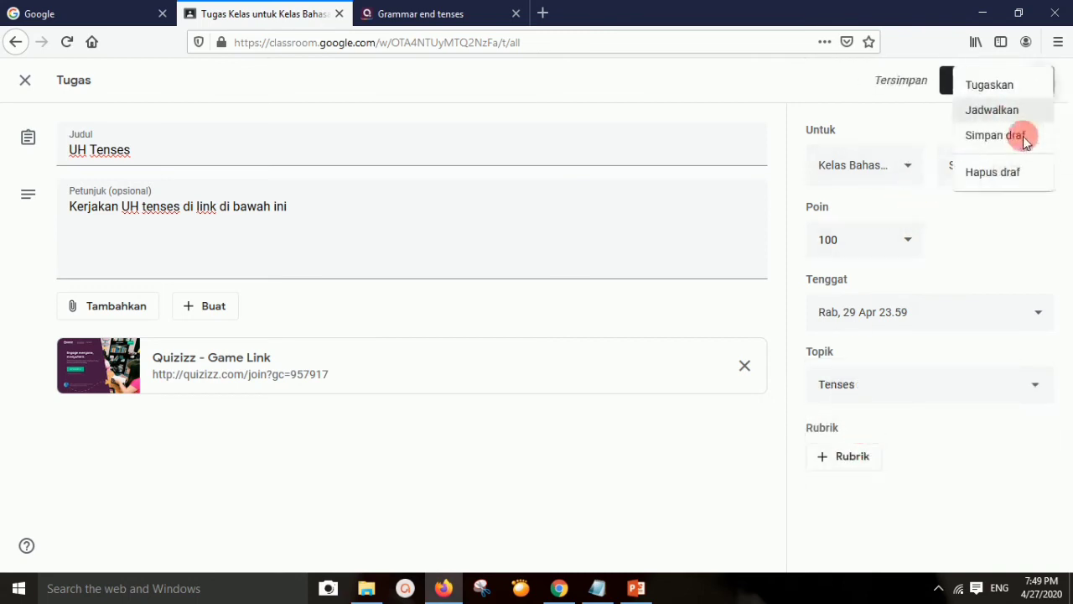
{"action": "left_click", "coordinate": [877, 129]}
{"action": "left_click", "coordinate": [972, 85]}
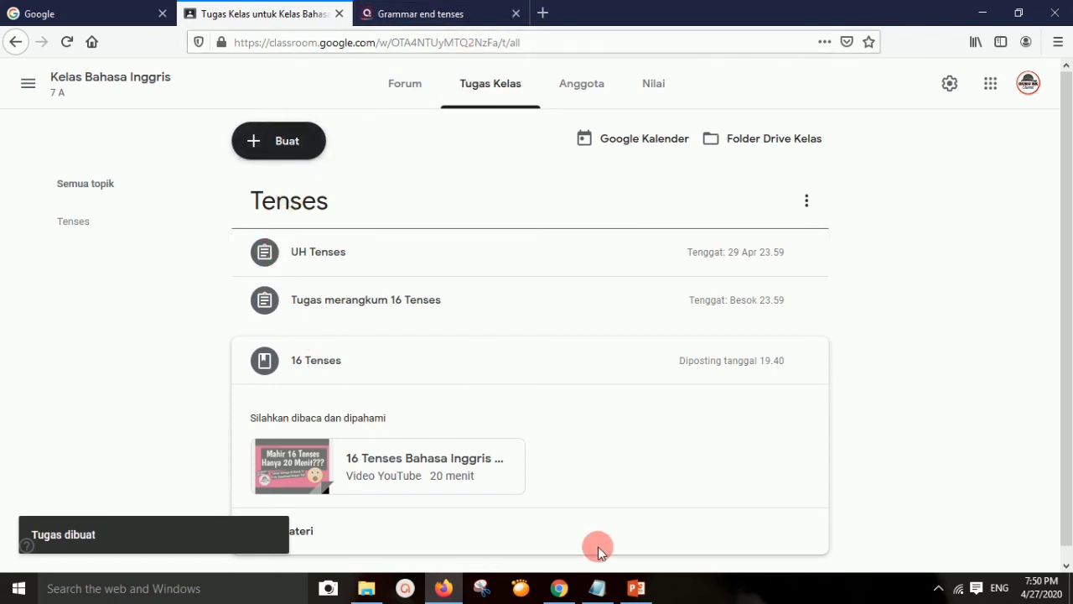
Step: Switch to the Notepad outline and highlight its seventh item, "Penilaian"
{"action": "left_click", "coordinate": [597, 589]}
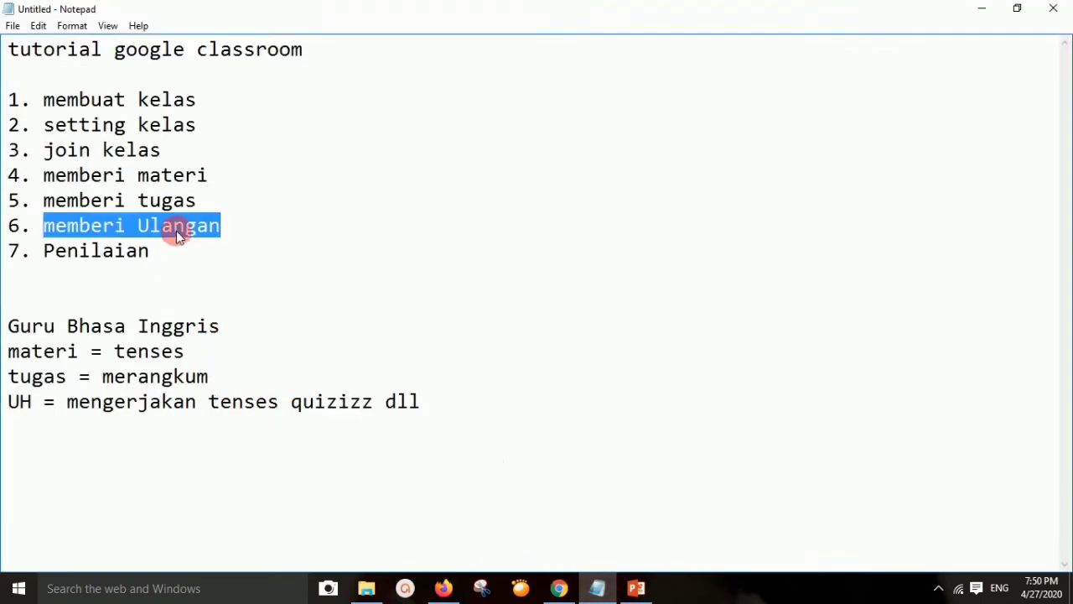
{"action": "left_click_drag", "start_coordinate": [44, 252], "coordinate": [144, 261]}
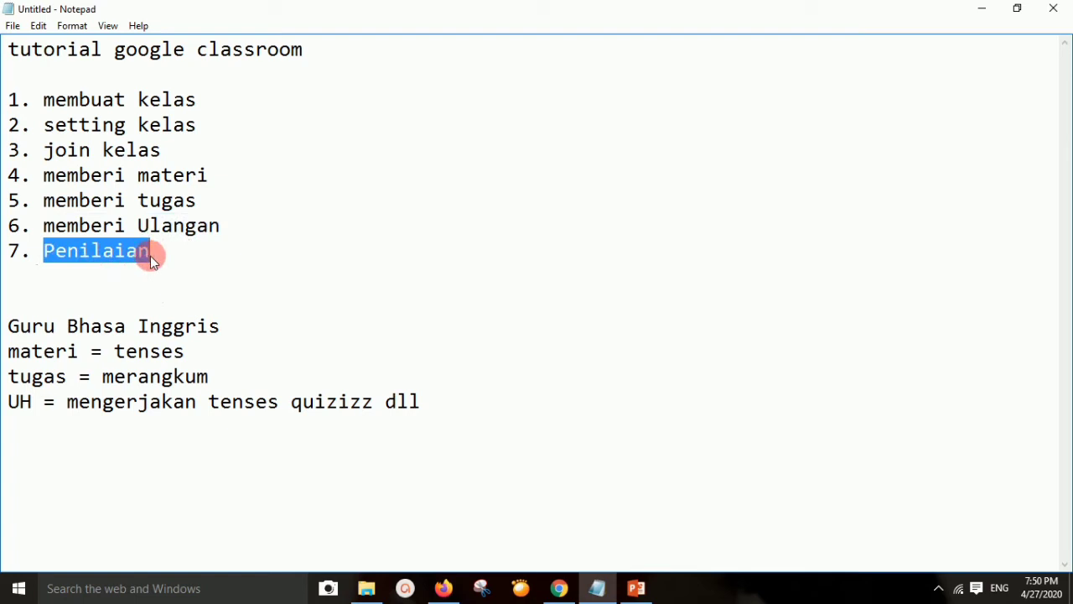
Step: Switch to the student's class view in Chrome, load the updated stream and examine the new posts and upcoming due dates
{"action": "left_click", "coordinate": [558, 587]}
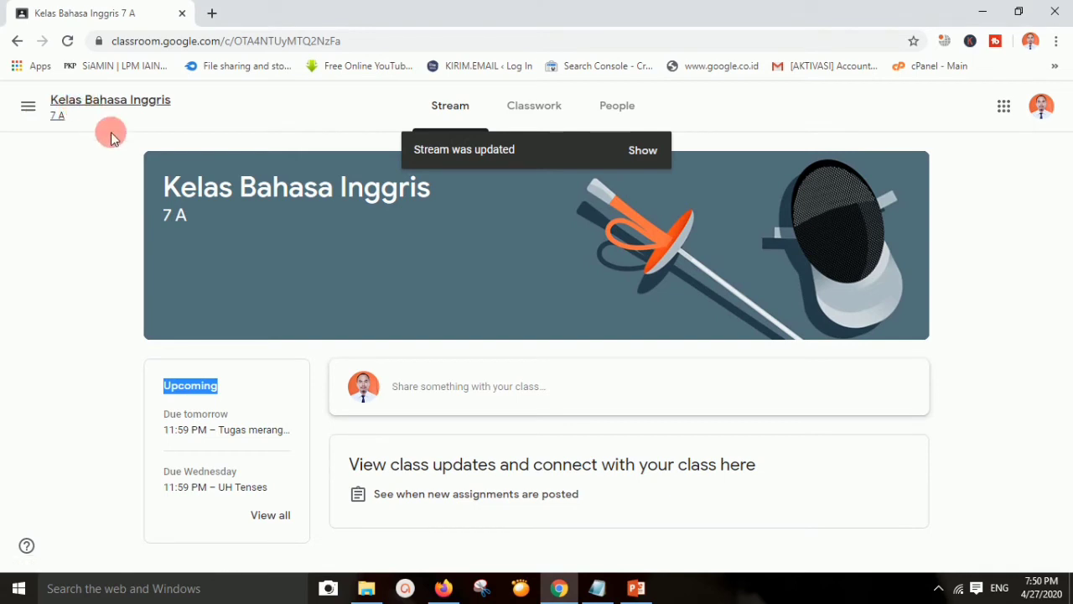
{"action": "left_click", "coordinate": [363, 134]}
{"action": "left_click", "coordinate": [644, 153]}
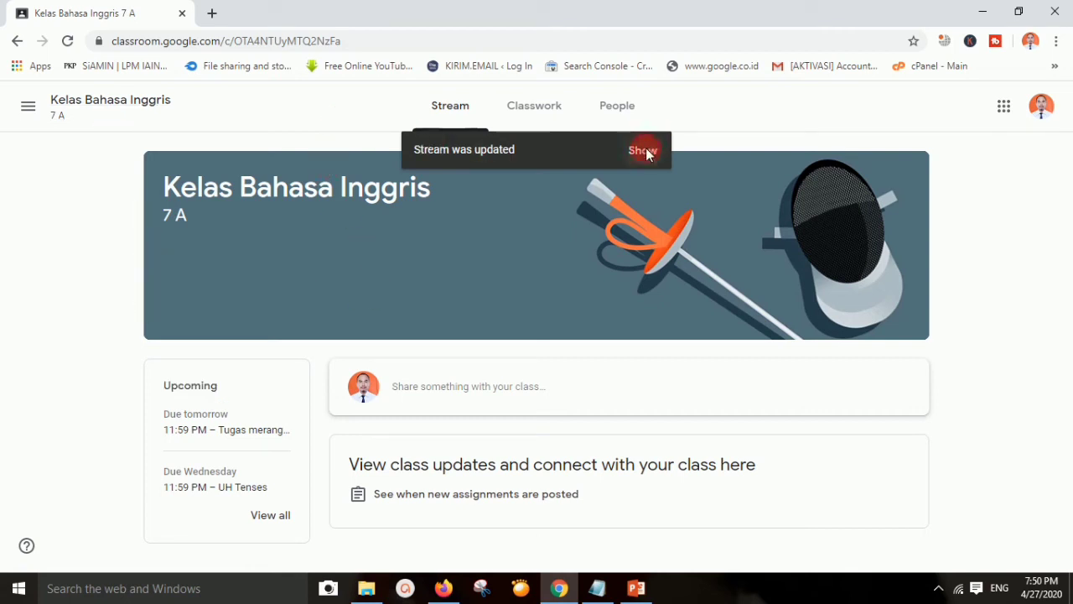
{"action": "scroll", "coordinate": [479, 307], "scroll_direction": "down", "scroll_amount": 1}
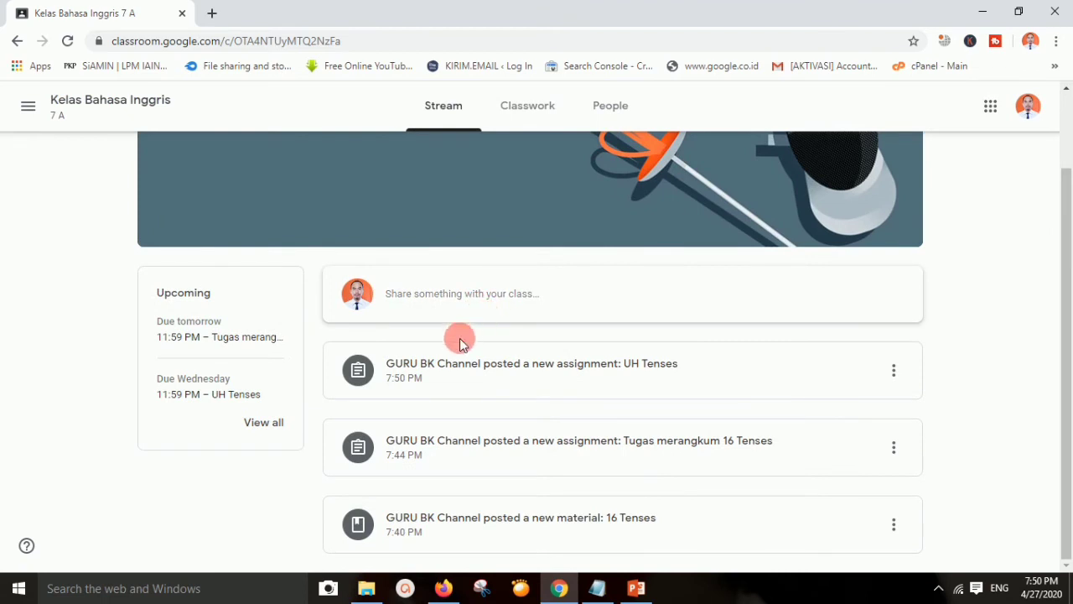
{"action": "scroll", "coordinate": [394, 375], "scroll_direction": "up", "scroll_amount": 1}
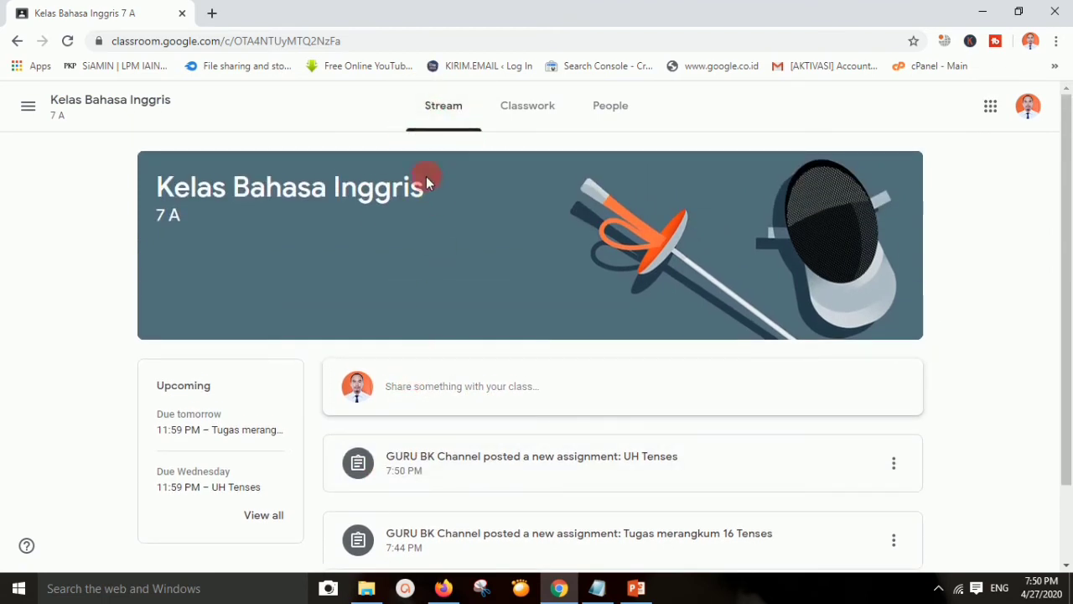
{"action": "scroll", "coordinate": [453, 306], "scroll_direction": "down", "scroll_amount": 1}
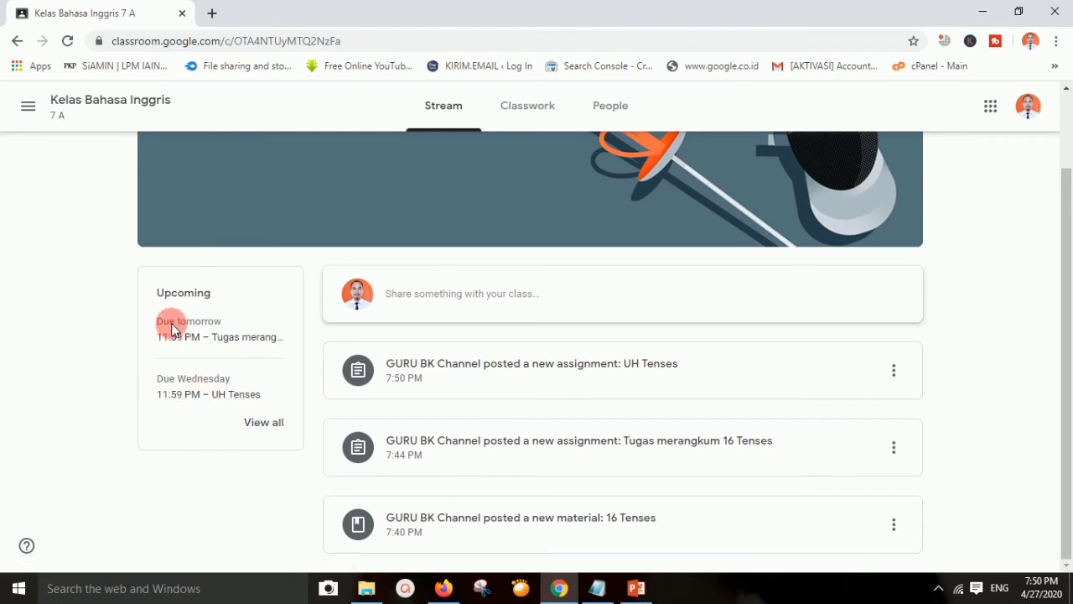
{"action": "left_click_drag", "start_coordinate": [169, 322], "coordinate": [230, 315]}
{"action": "left_click_drag", "start_coordinate": [177, 379], "coordinate": [243, 382]}
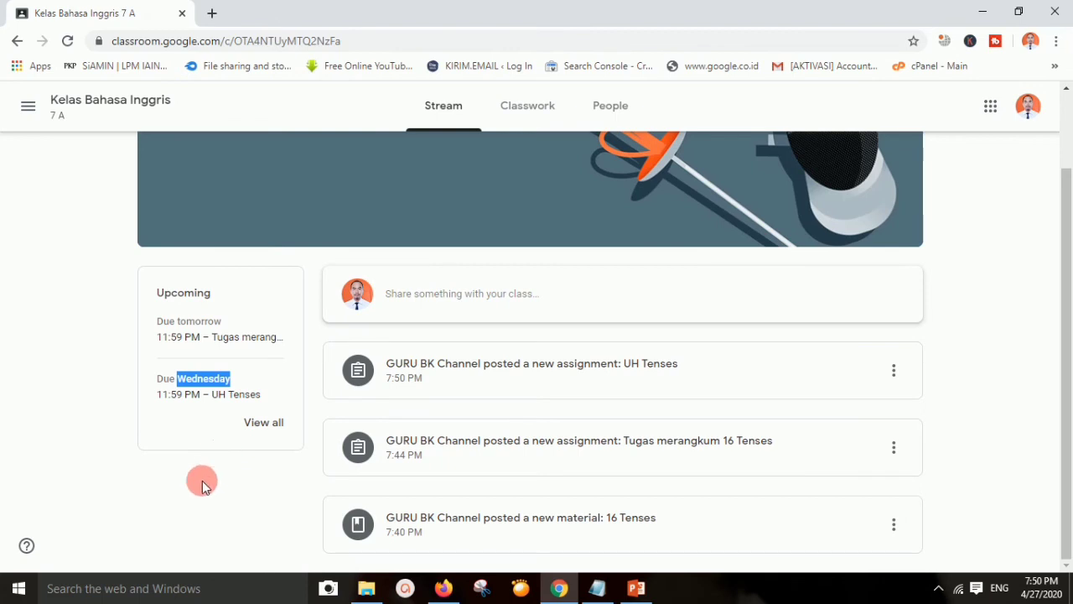
{"action": "scroll", "coordinate": [218, 468], "scroll_direction": "up", "scroll_amount": 2}
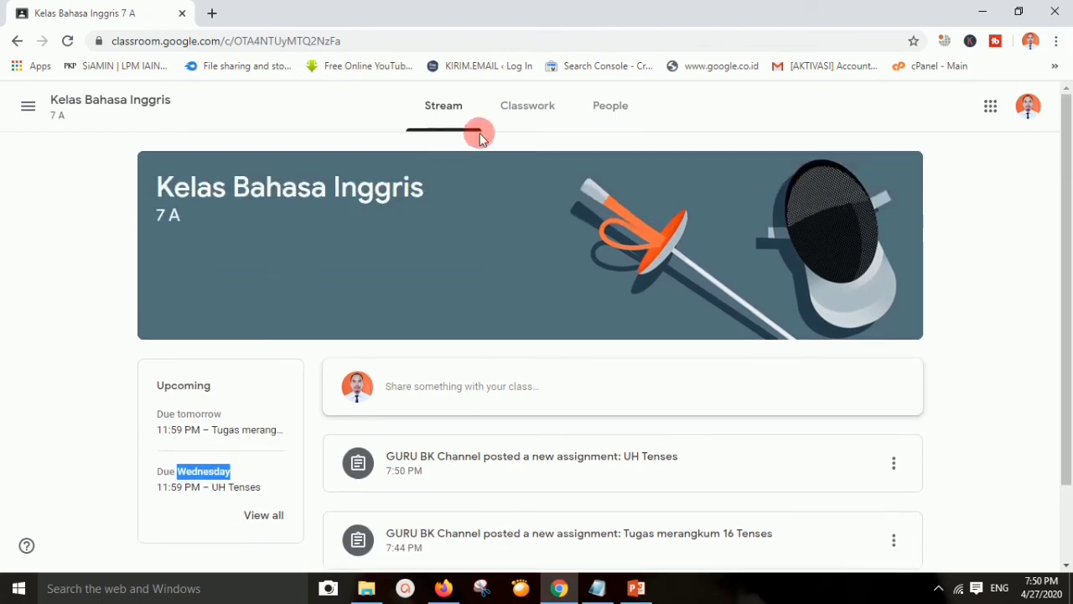
Step: Open the 16 Tenses material from the student's classwork and preview its attached YouTube video
{"action": "left_click", "coordinate": [519, 112]}
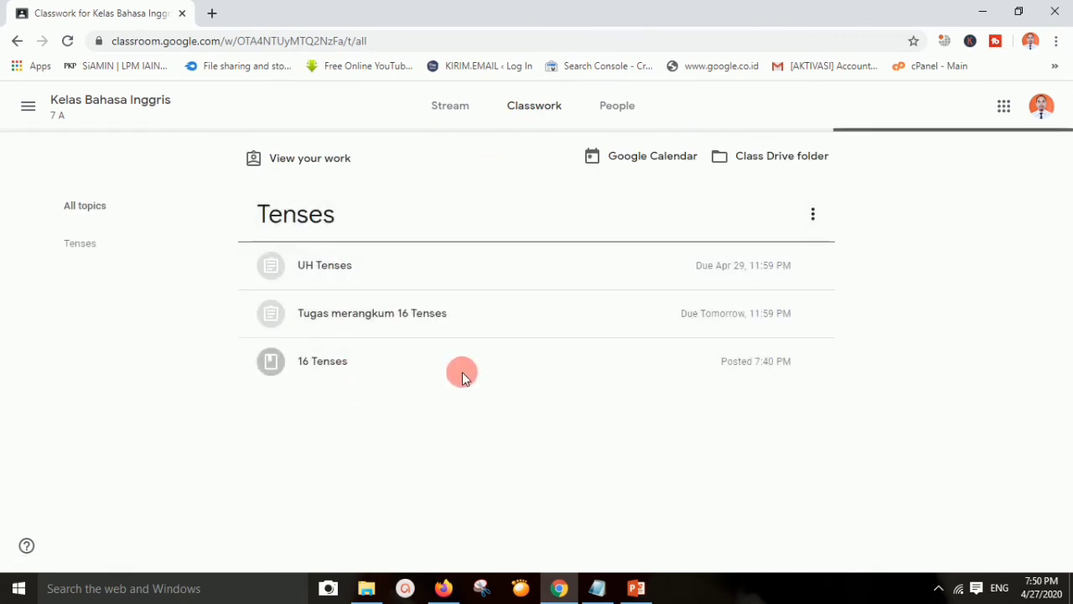
{"action": "left_click", "coordinate": [330, 361]}
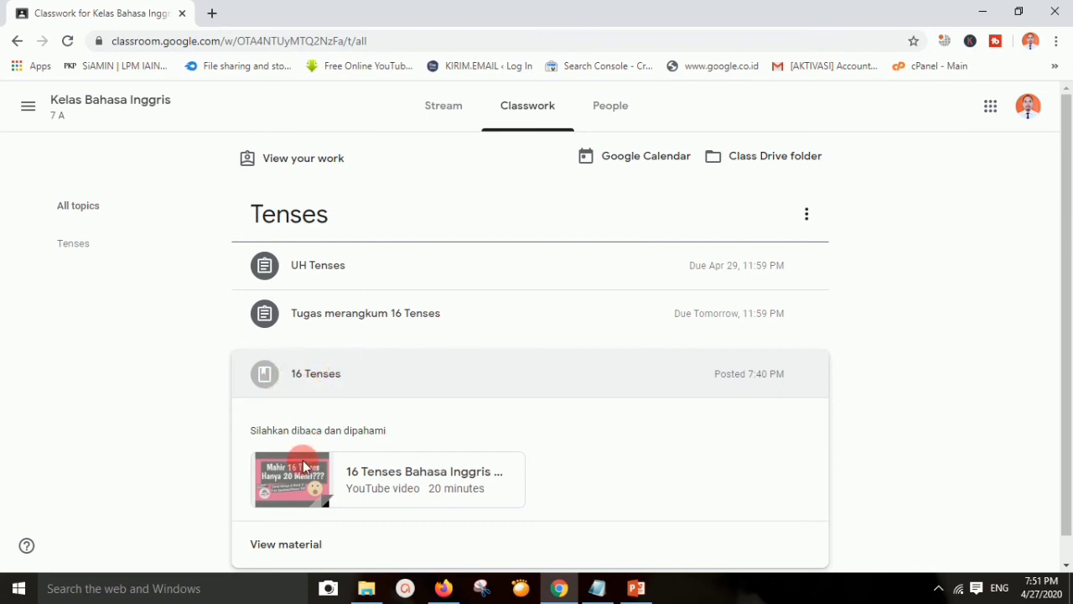
{"action": "scroll", "coordinate": [303, 445], "scroll_direction": "down", "scroll_amount": 1}
{"action": "left_click", "coordinate": [279, 519]}
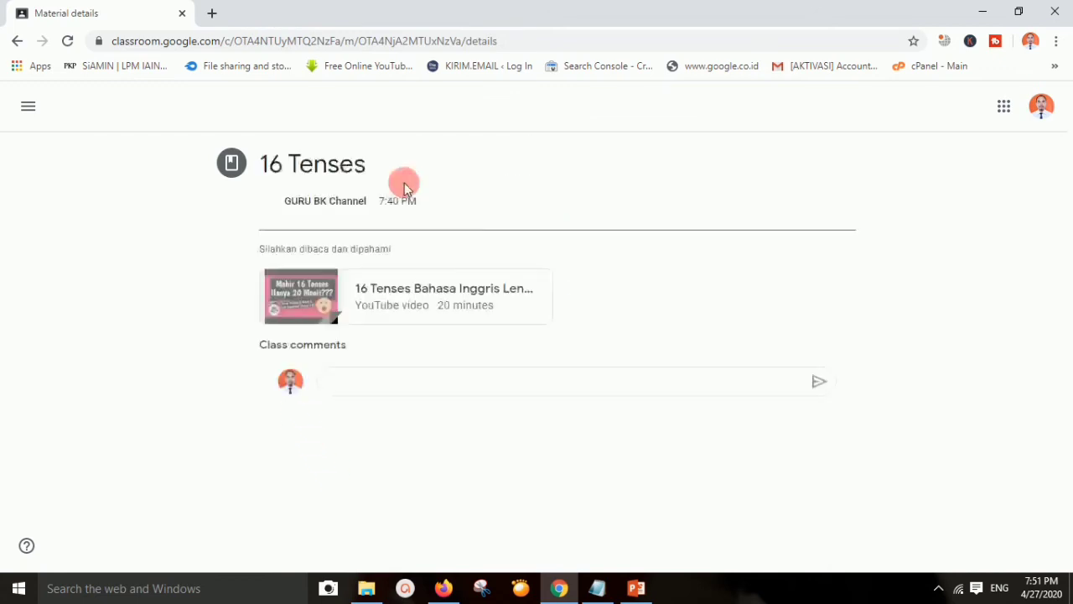
{"action": "left_click", "coordinate": [408, 300]}
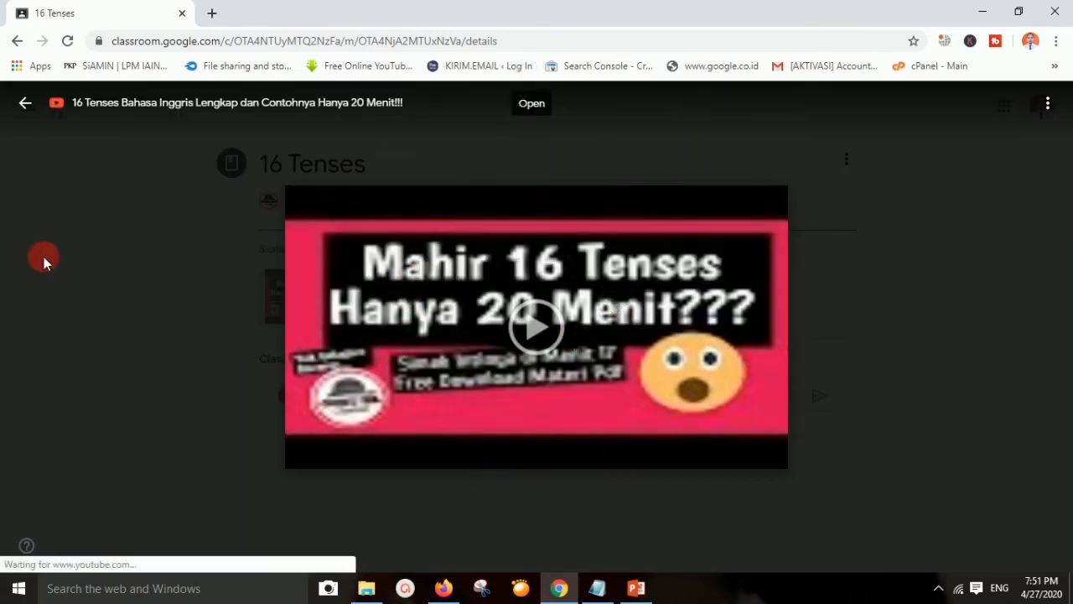
{"action": "left_click", "coordinate": [23, 109]}
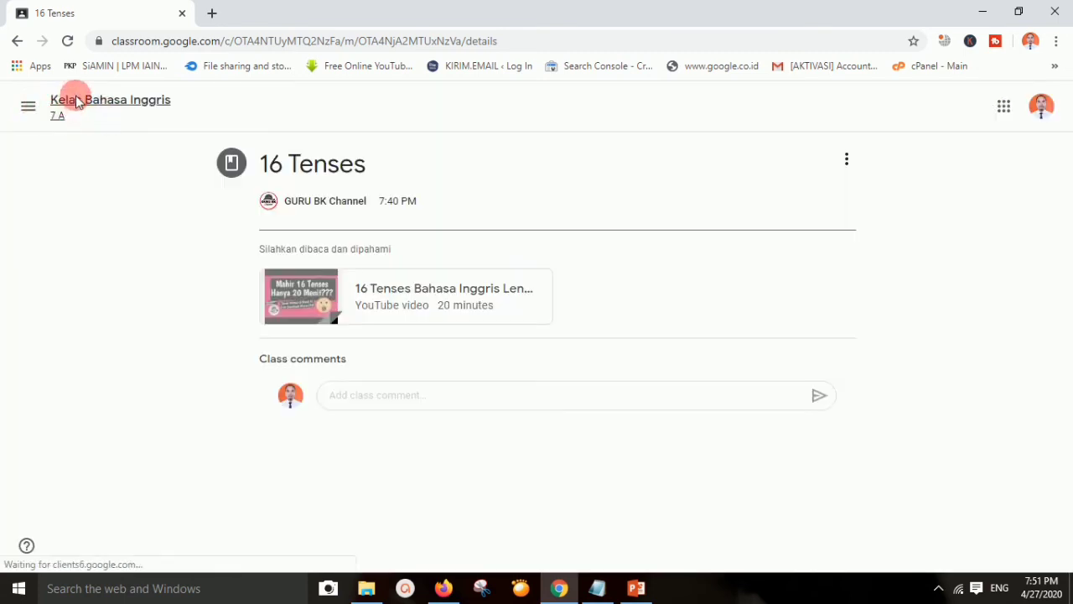
Step: Open the student's full page of the Tugas merangkum 16 Tenses assignment and examine the options for adding work
{"action": "left_click", "coordinate": [75, 100]}
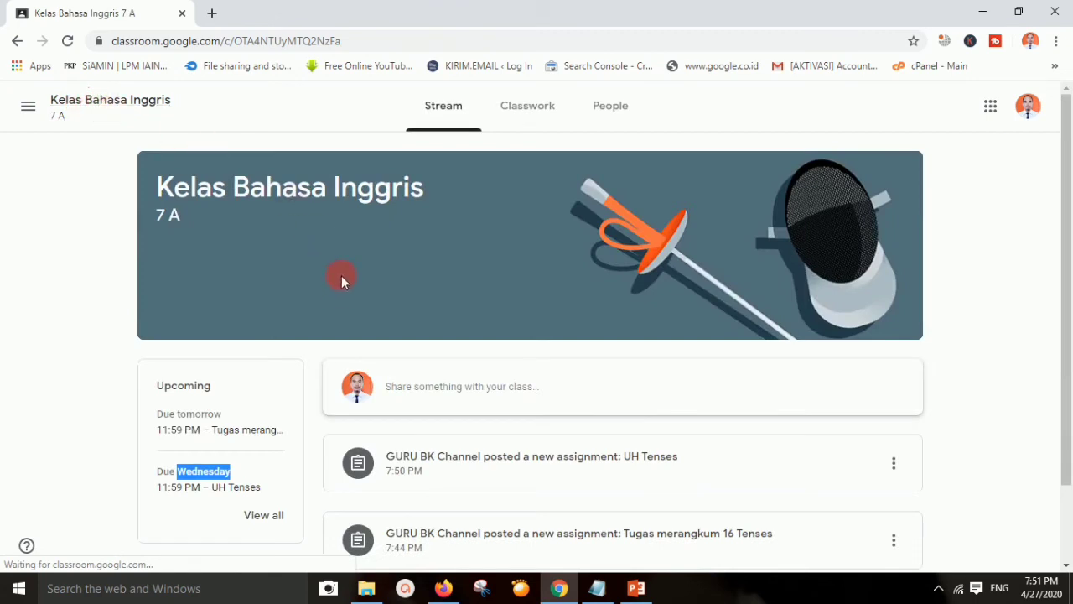
{"action": "left_click", "coordinate": [508, 107]}
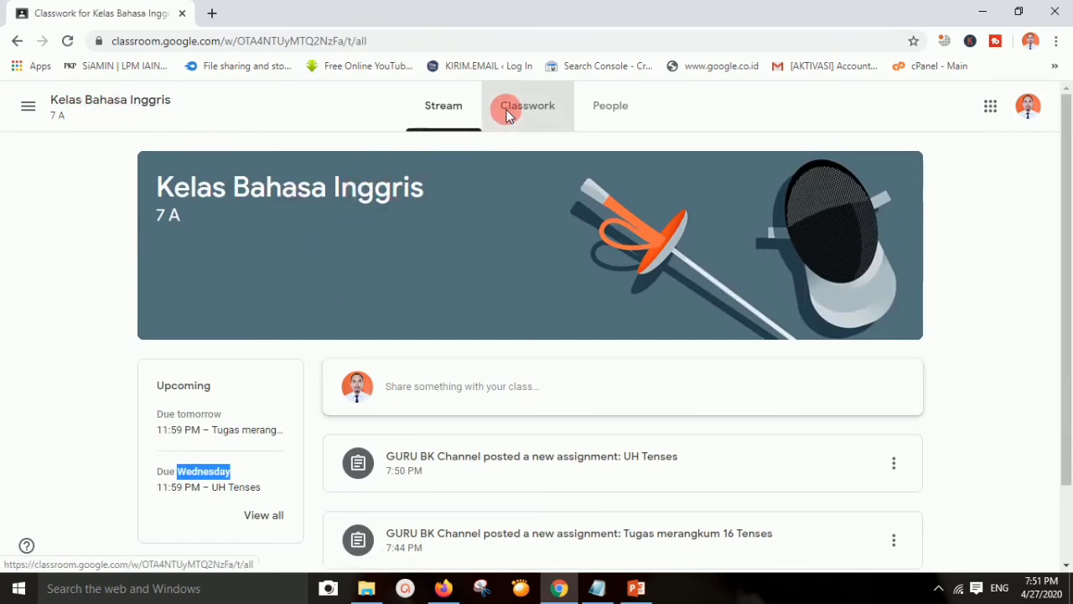
{"action": "left_click", "coordinate": [380, 287]}
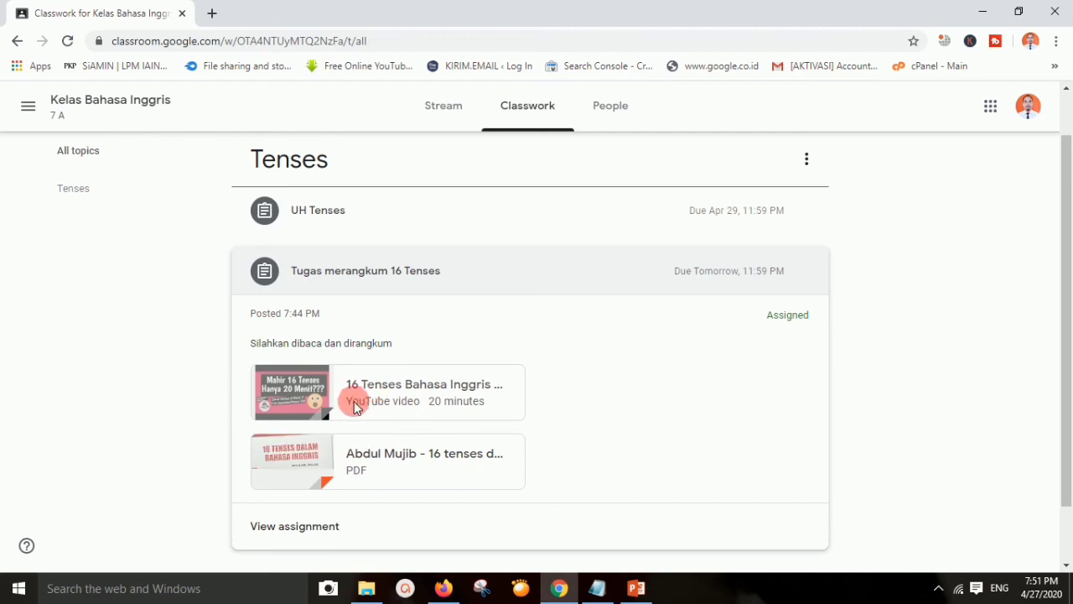
{"action": "scroll", "coordinate": [368, 415], "scroll_direction": "down", "scroll_amount": 1}
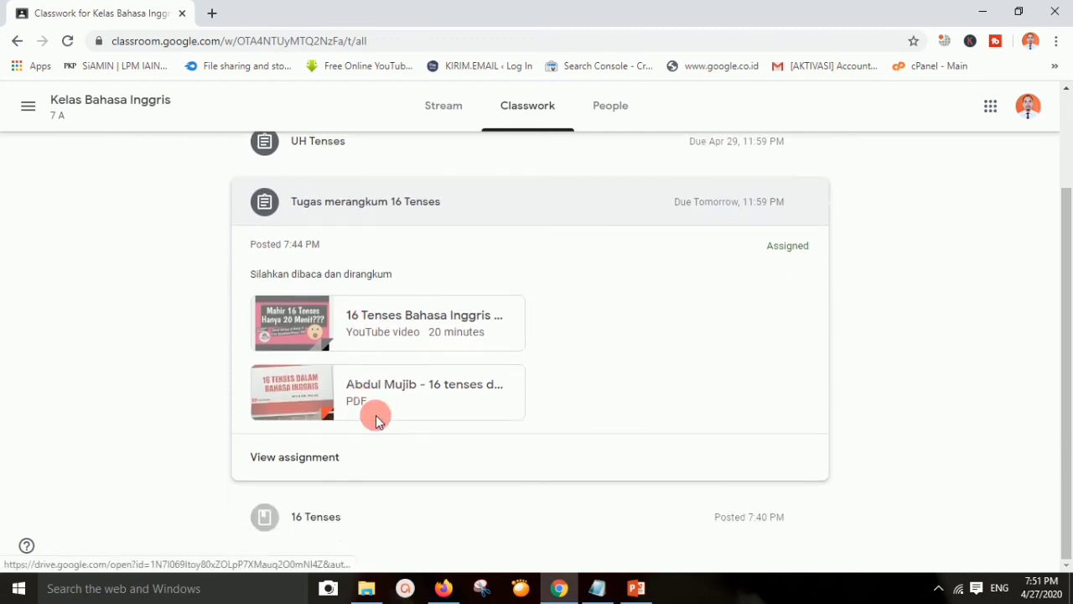
{"action": "left_click", "coordinate": [326, 462]}
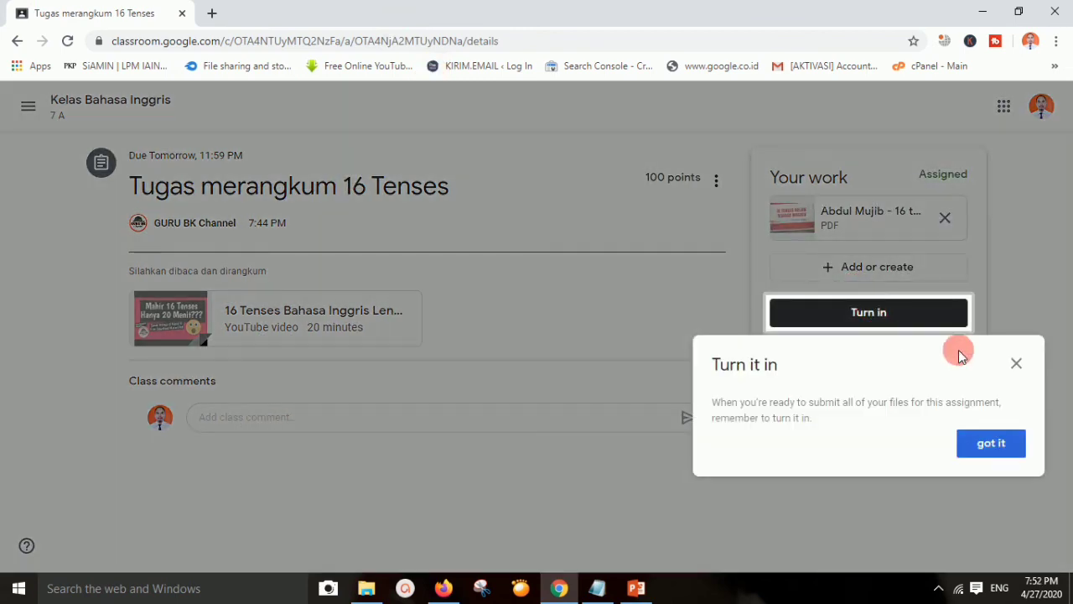
{"action": "left_click", "coordinate": [1016, 364]}
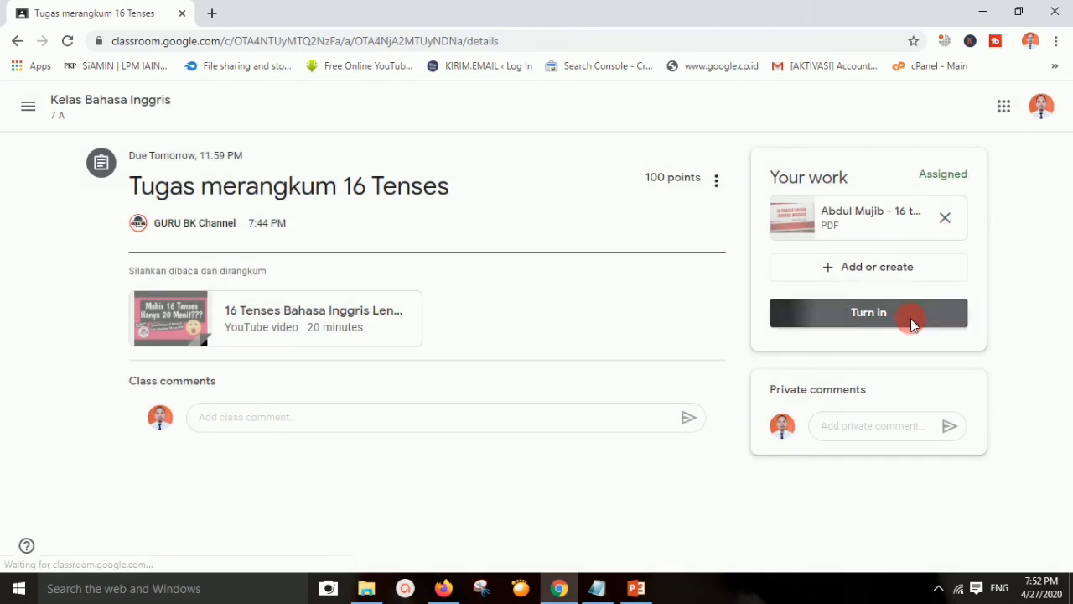
{"action": "left_click", "coordinate": [888, 269]}
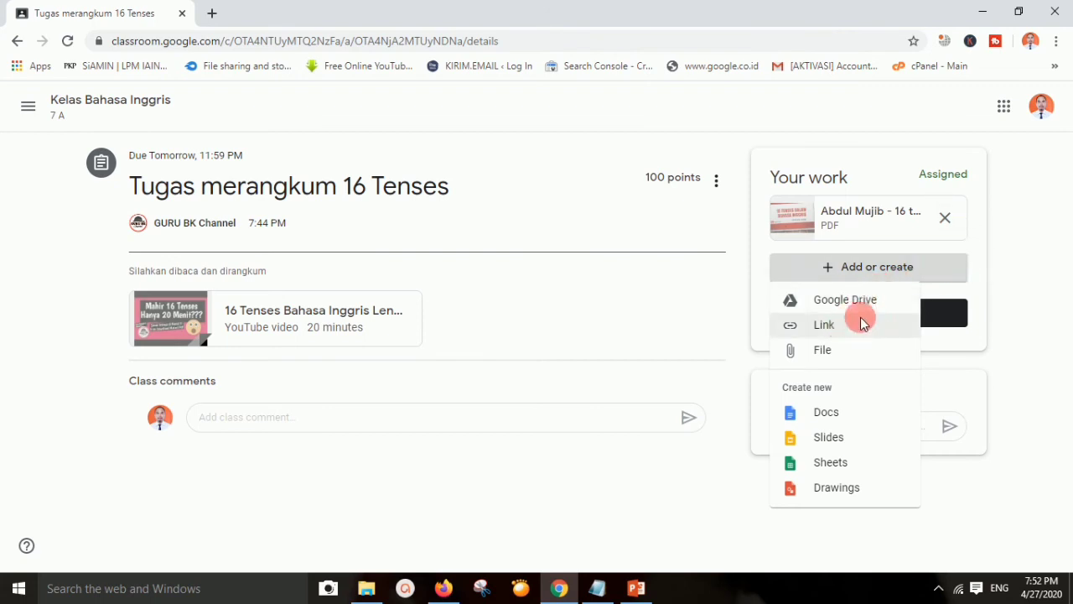
{"action": "left_click", "coordinate": [1011, 250]}
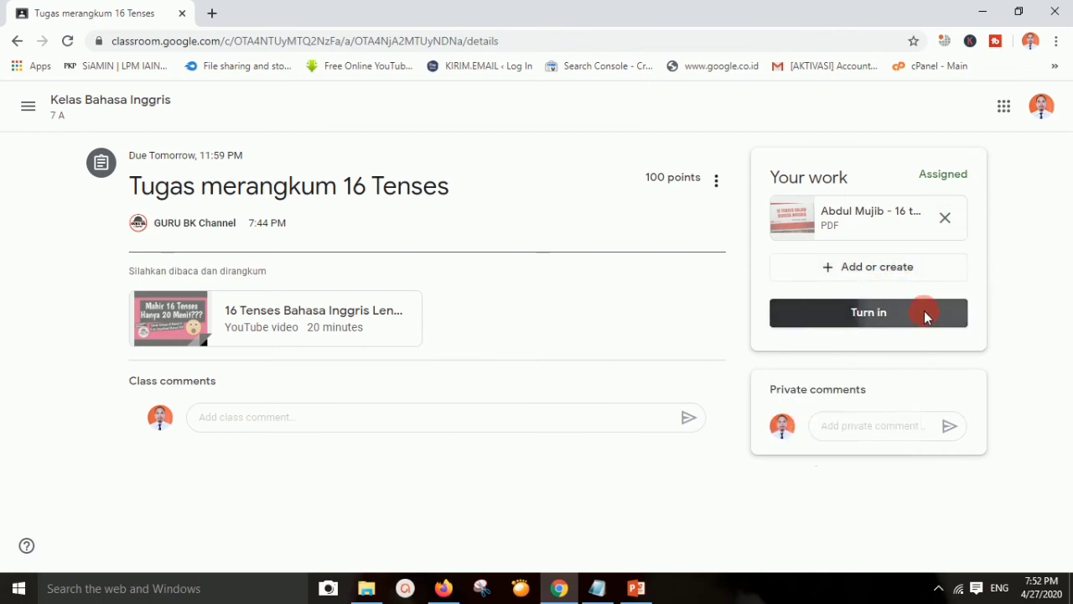
Step: Turn in the attached 16 tenses PDF for the Tugas merangkum 16 Tenses assignment and return to the class page
{"action": "left_click", "coordinate": [924, 311]}
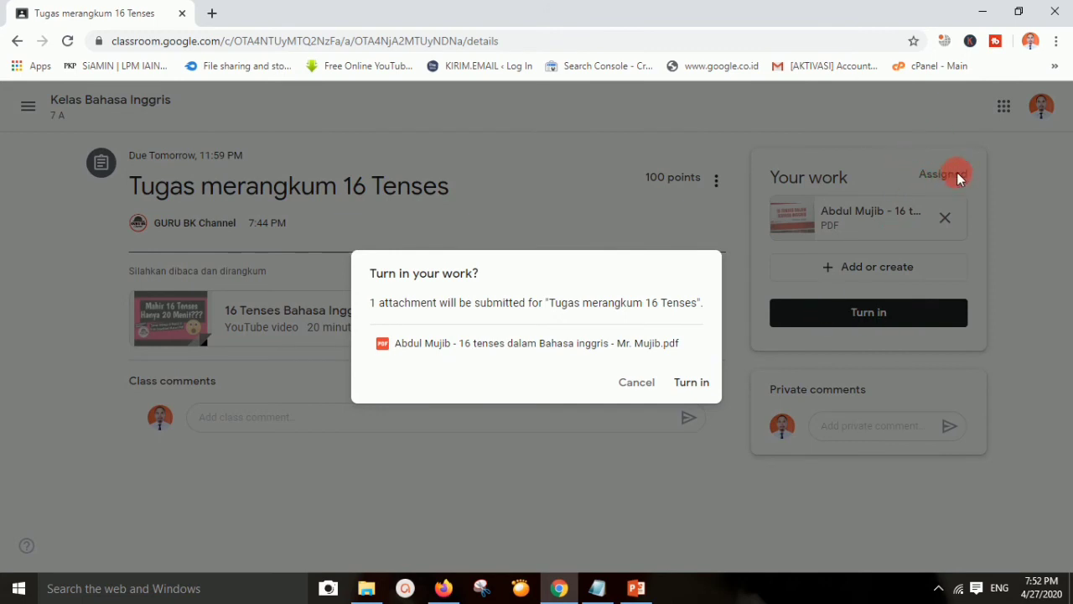
{"action": "left_click", "coordinate": [692, 383]}
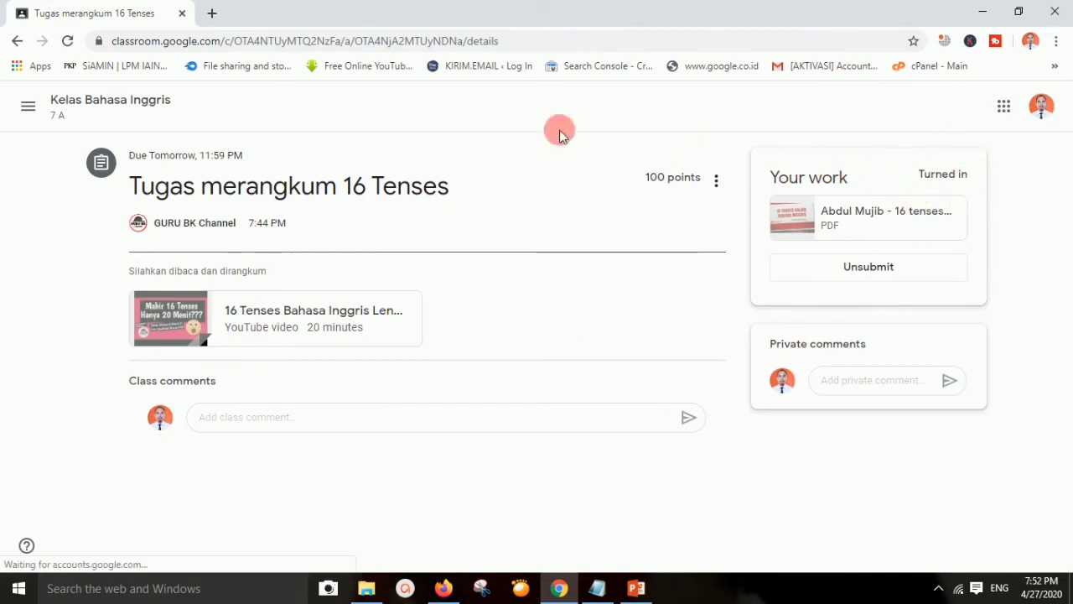
{"action": "left_click", "coordinate": [63, 101]}
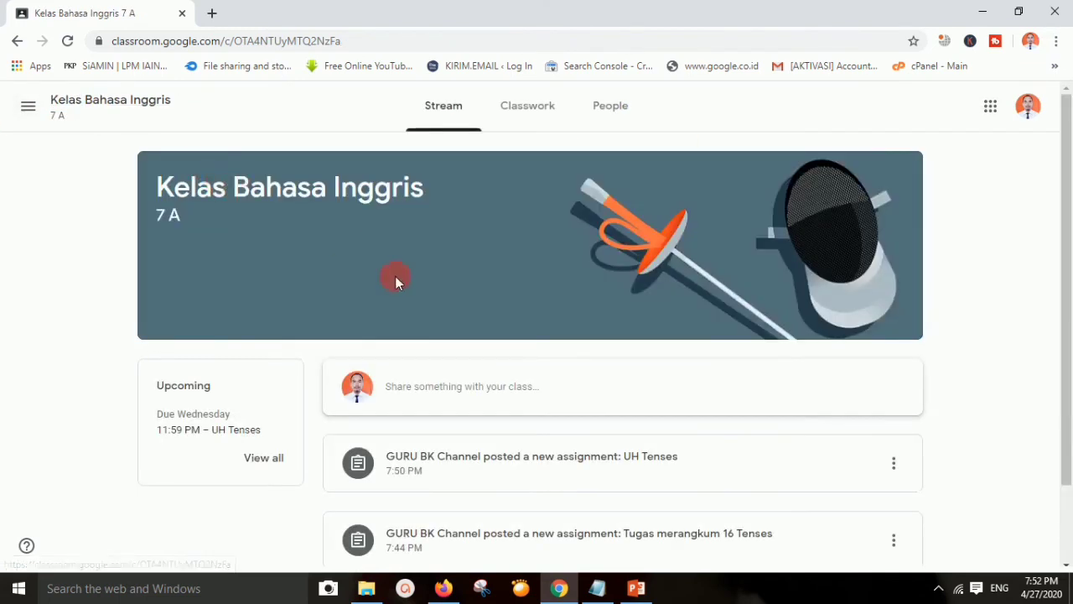
Step: Expand UH Tenses in the student's classwork, highlight its instruction text and open the full assignment page
{"action": "left_click", "coordinate": [505, 111]}
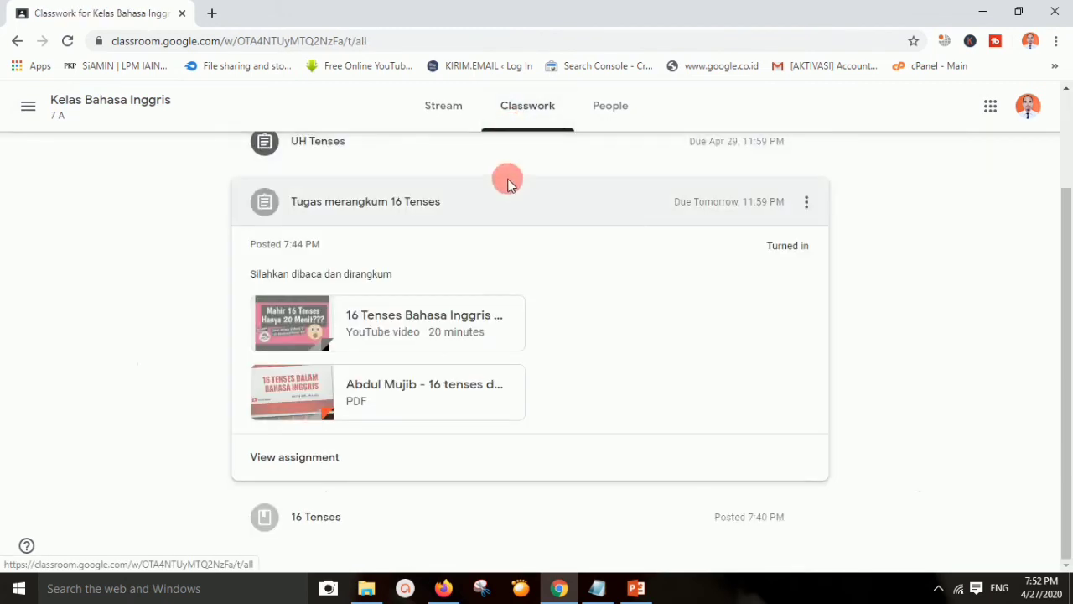
{"action": "left_click", "coordinate": [364, 261]}
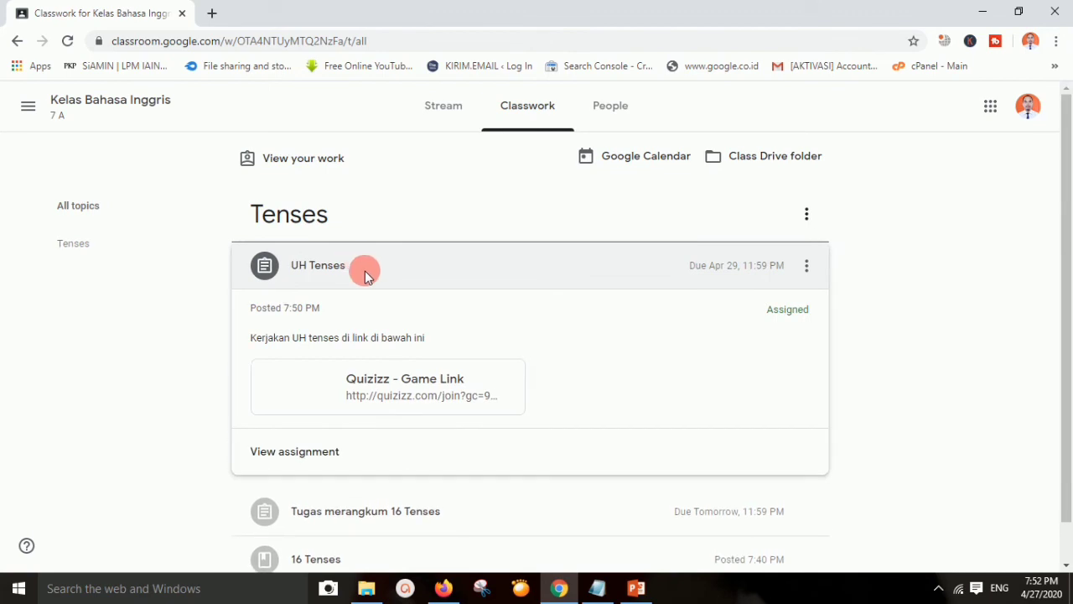
{"action": "left_click_drag", "start_coordinate": [250, 337], "coordinate": [450, 318]}
{"action": "scroll", "coordinate": [445, 341], "scroll_direction": "down", "scroll_amount": 1}
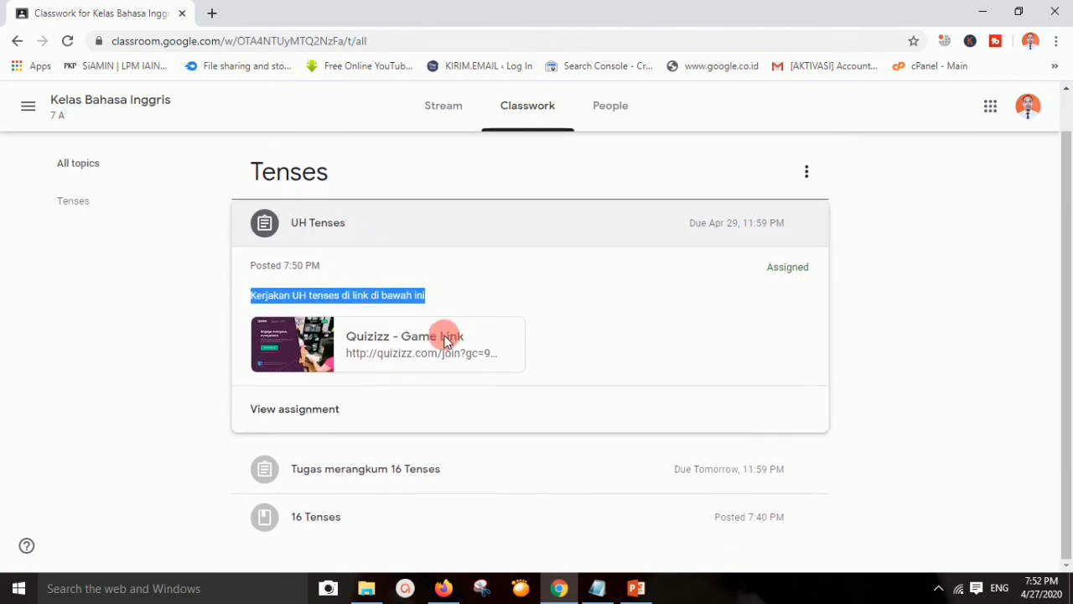
{"action": "left_click", "coordinate": [316, 417]}
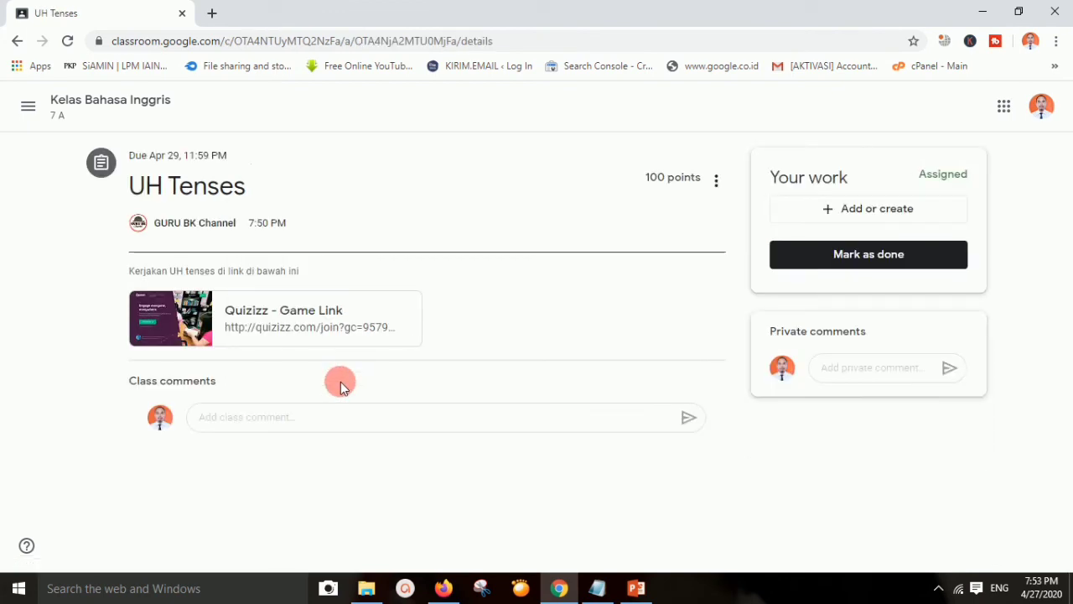
Step: Open the Quizizz game link attached to UH Tenses and start the game with the student's prefilled name
{"action": "left_click", "coordinate": [255, 310]}
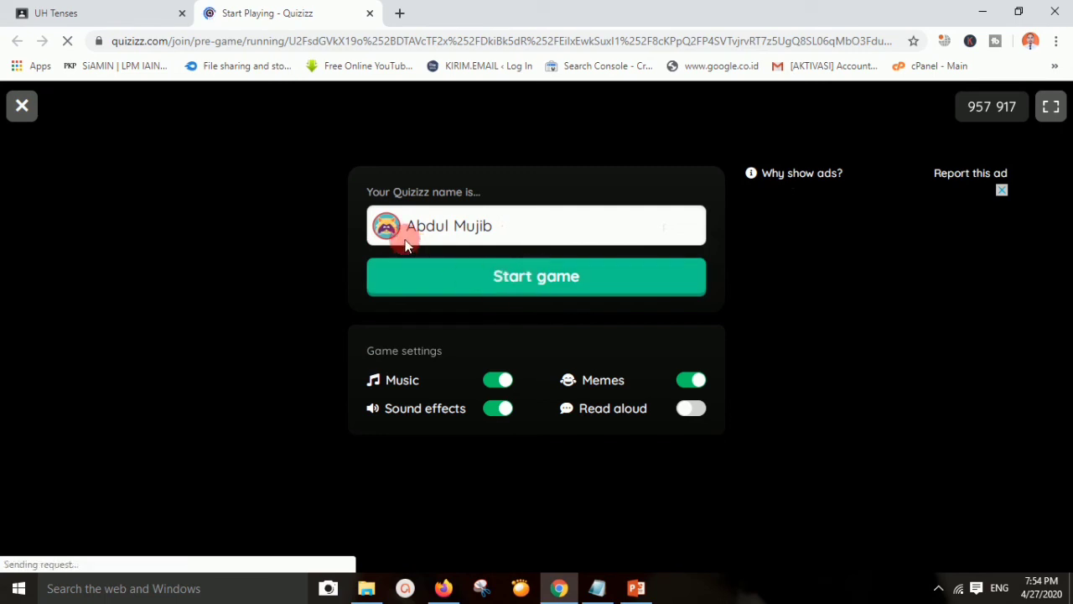
{"action": "left_click_drag", "start_coordinate": [502, 234], "coordinate": [431, 237]}
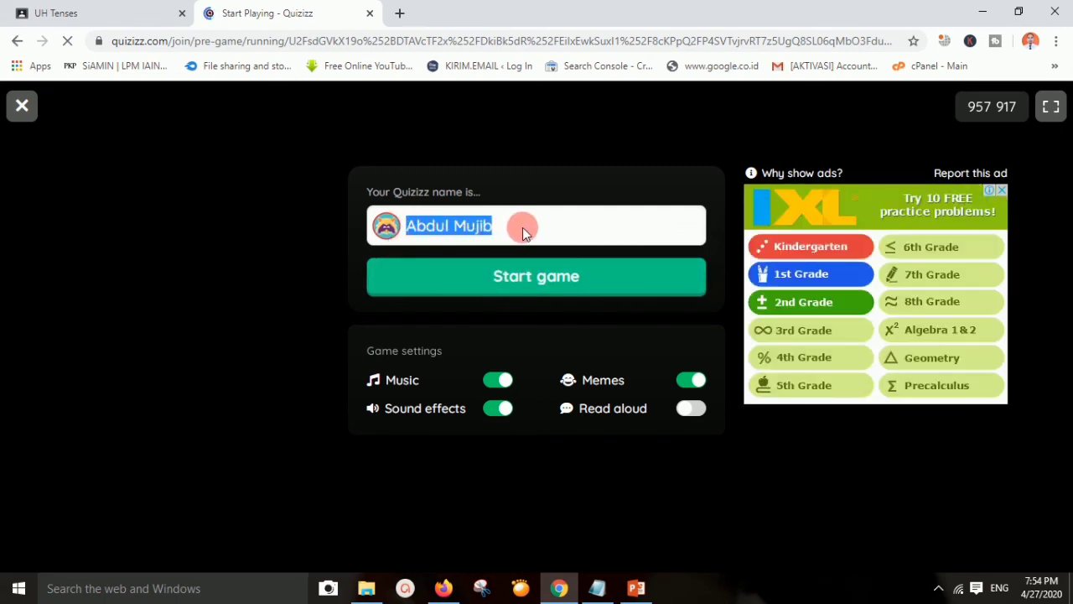
{"action": "left_click", "coordinate": [520, 285]}
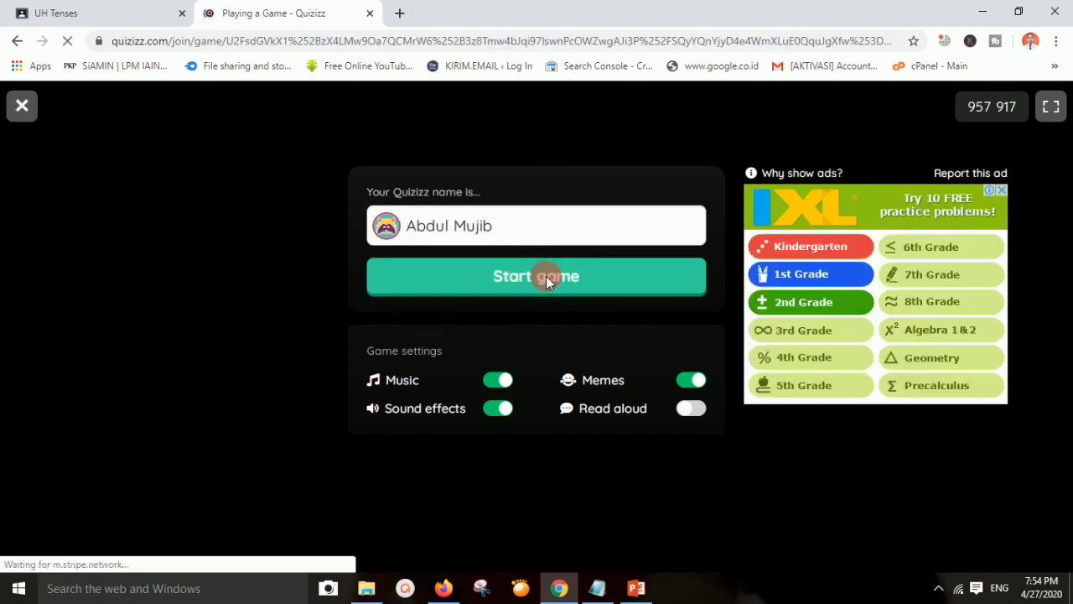
{"action": "left_click", "coordinate": [545, 276]}
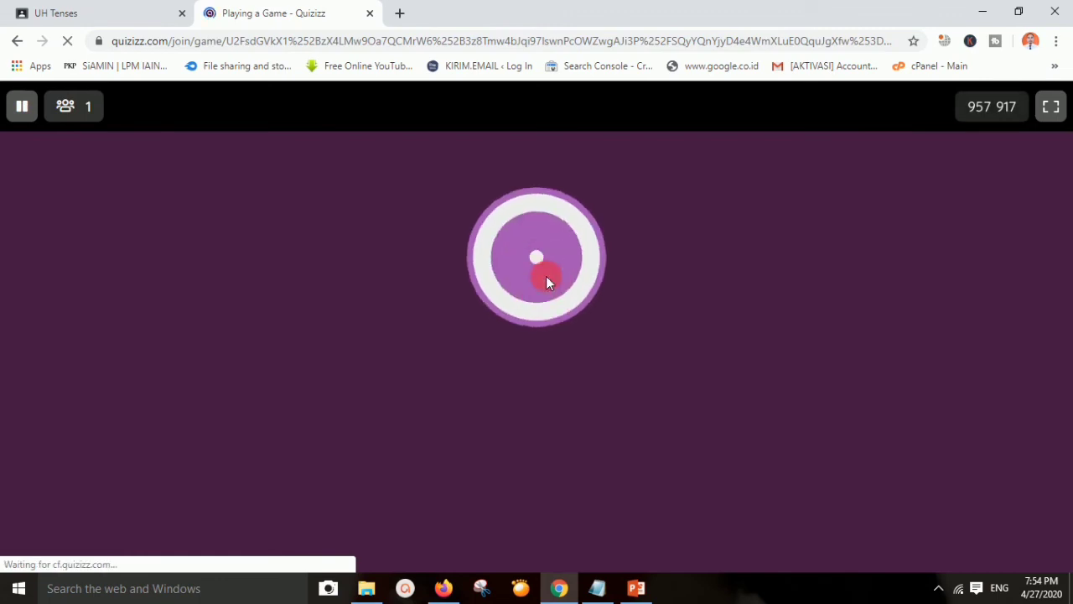